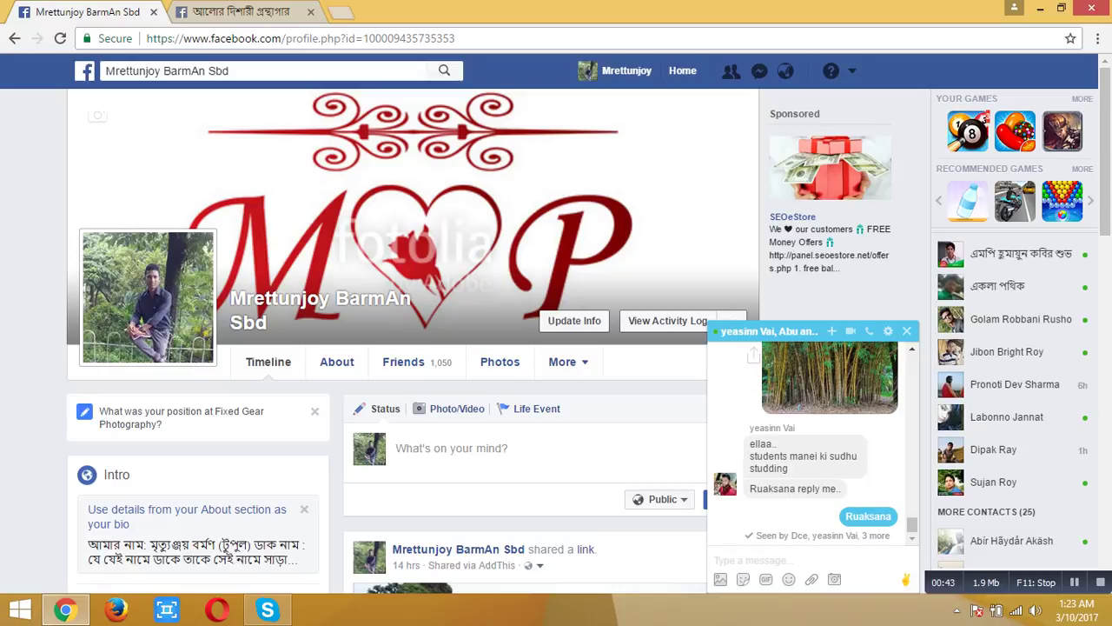
# Open gmail.com in a new browser tab and go from the inbox to Google Drive
pyautogui.hotkey('ctrl', 't')
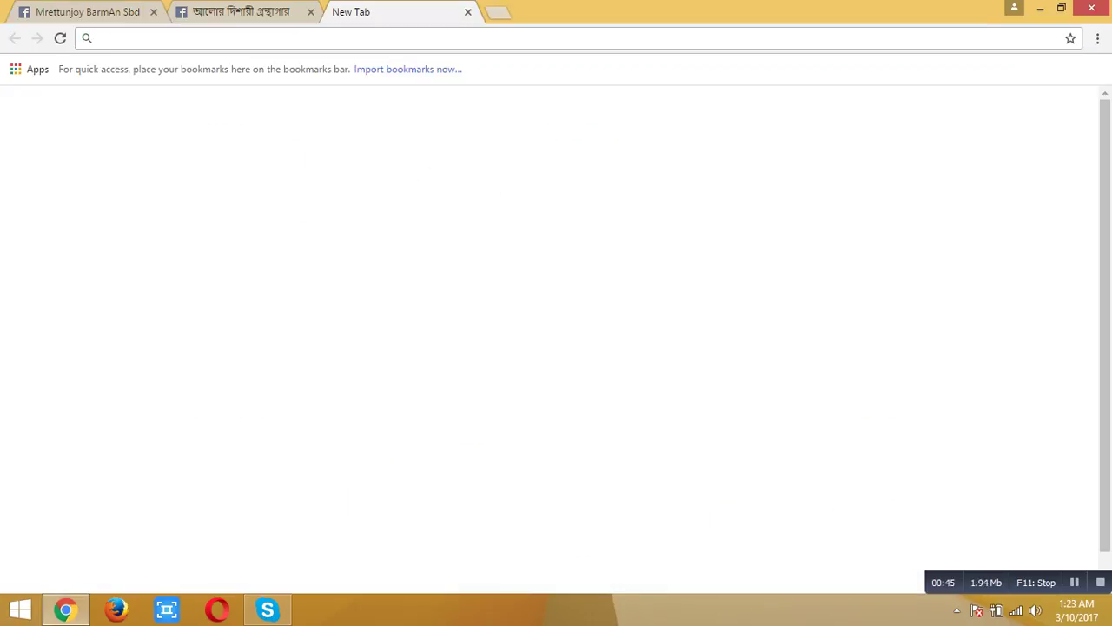
pyautogui.write('gmail')
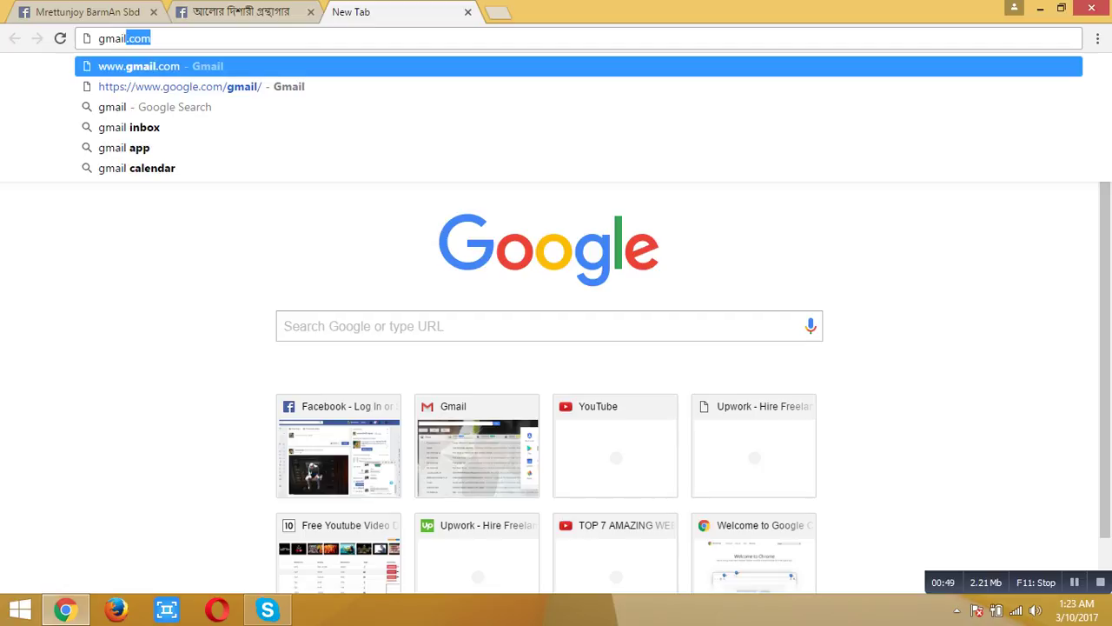
pyautogui.write('.com')
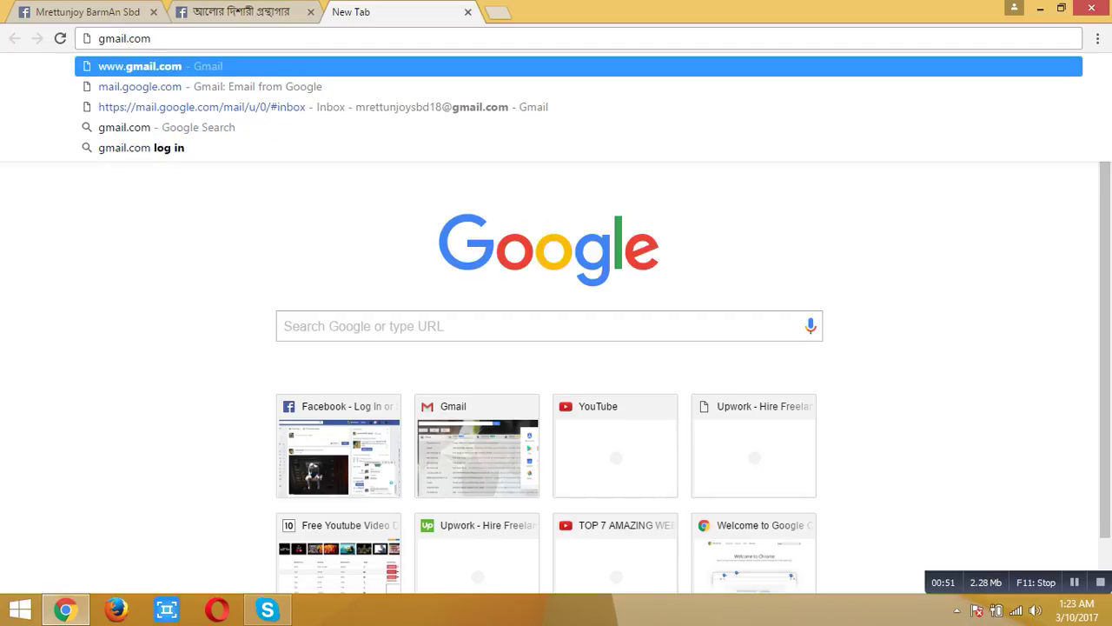
pyautogui.press('Return')
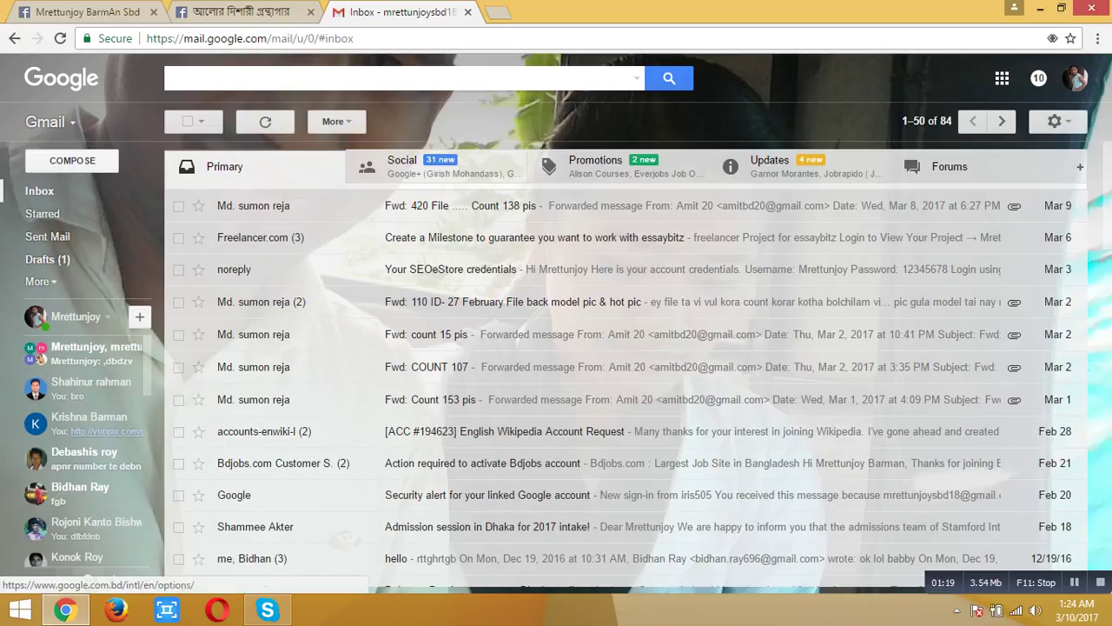
pyautogui.click(1002, 78)
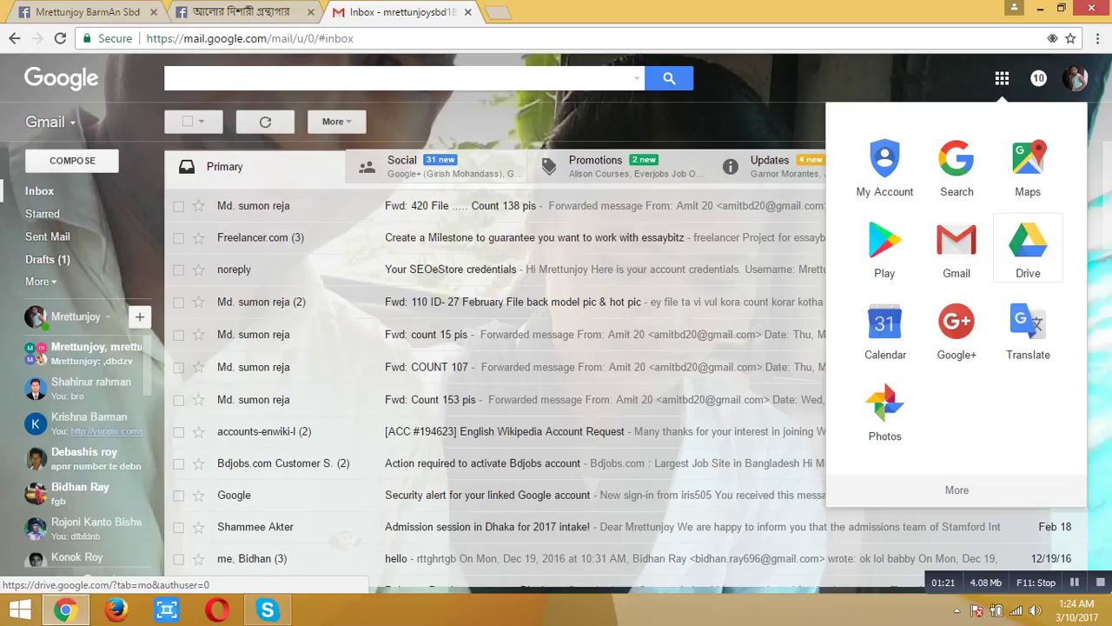
pyautogui.click(1025, 237)
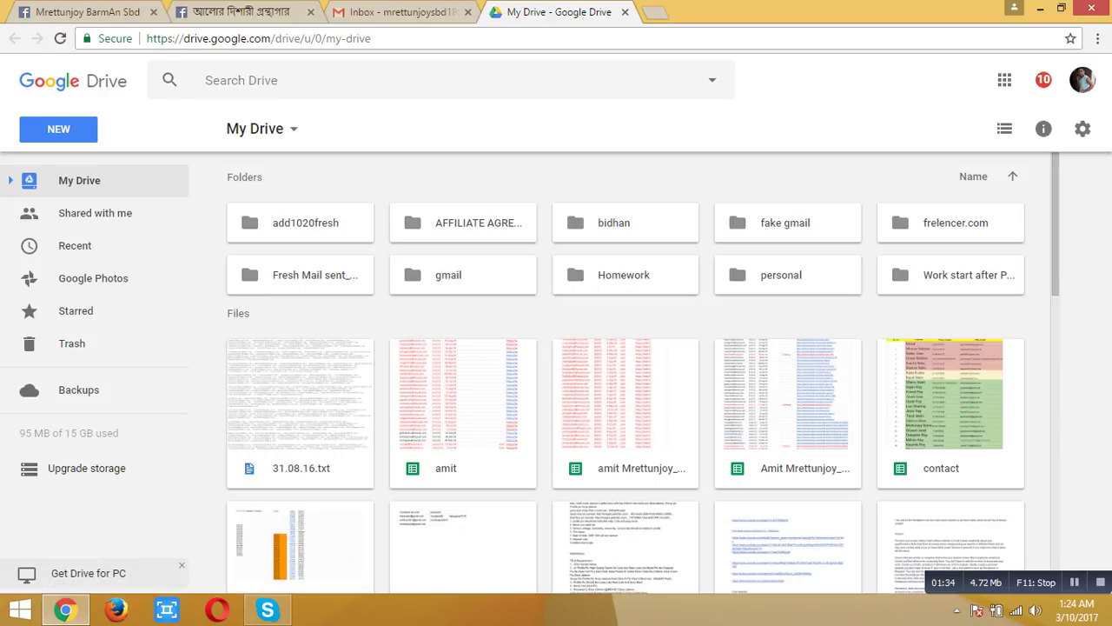
# Look through the folders and files stored in My Drive
pyautogui.scroll(-3, 644, 374)
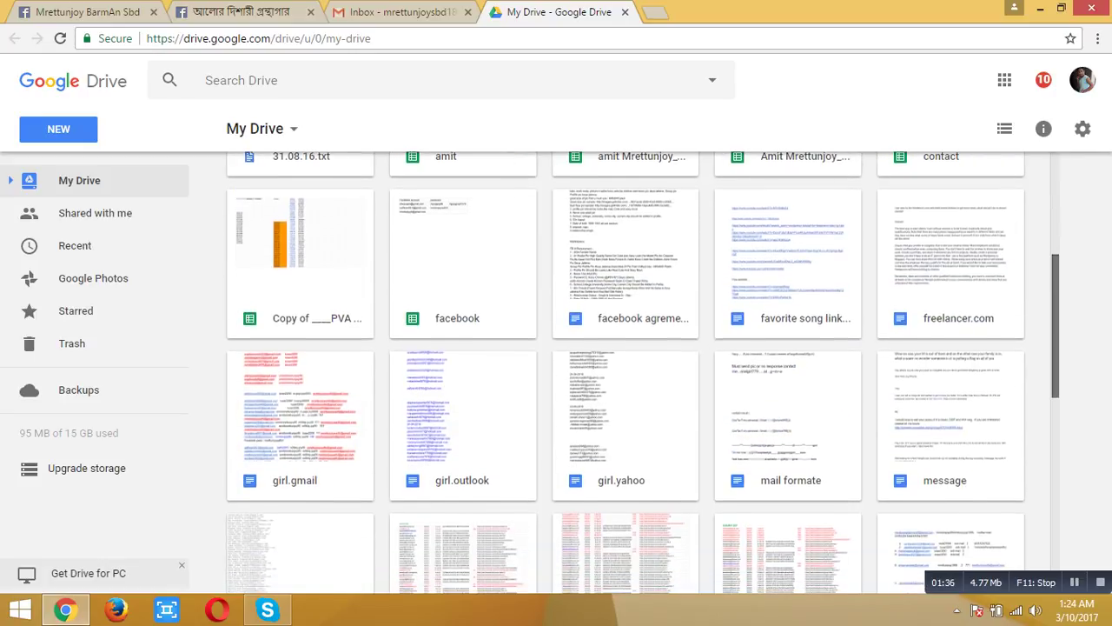
pyautogui.scroll(-3, 643, 373)
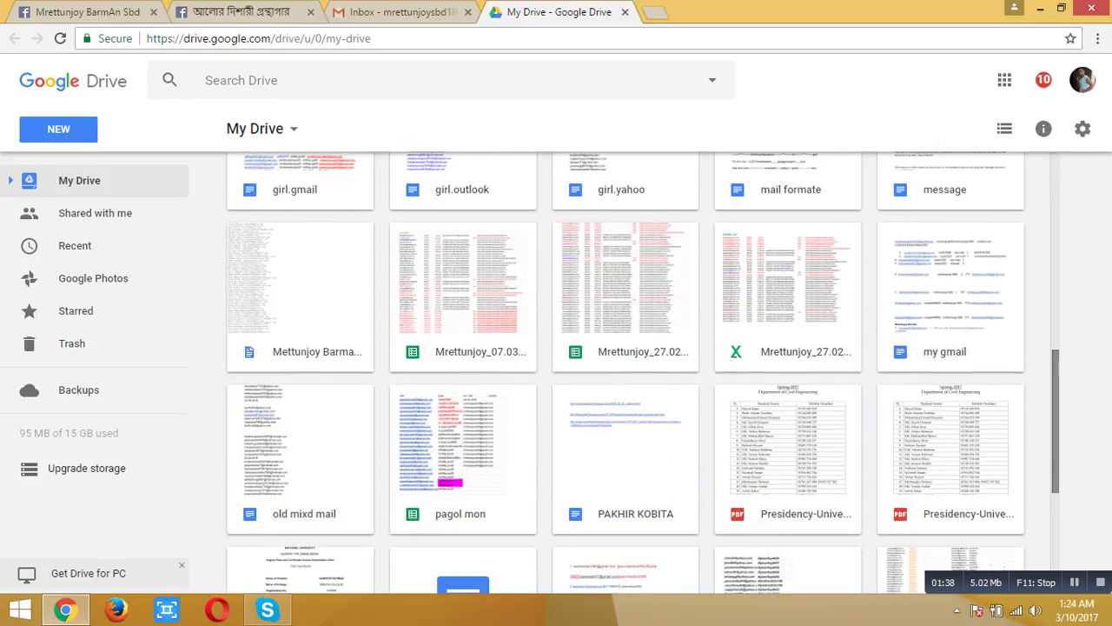
pyautogui.scroll(-3, 643, 374)
pyautogui.scroll(6, 643, 373)
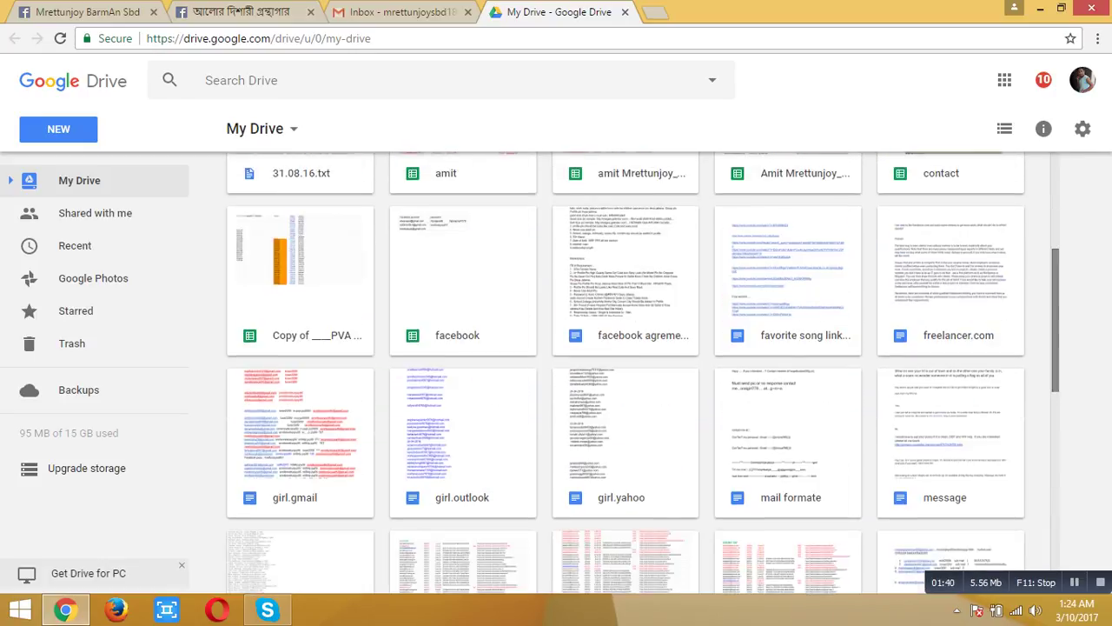
pyautogui.scroll(3, 644, 374)
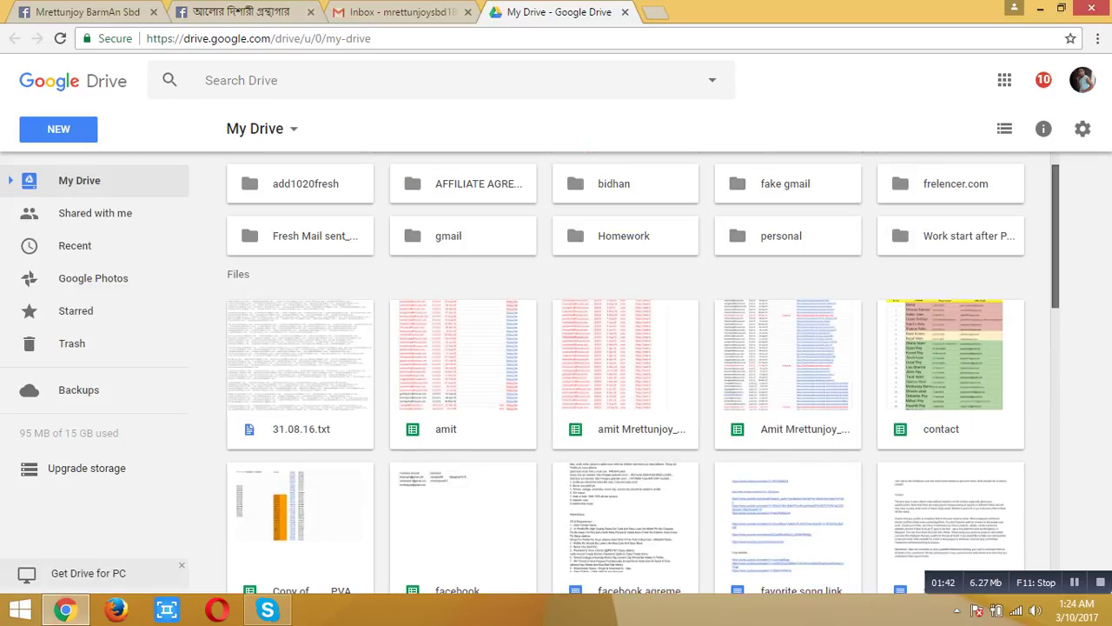
pyautogui.scroll(1, 644, 373)
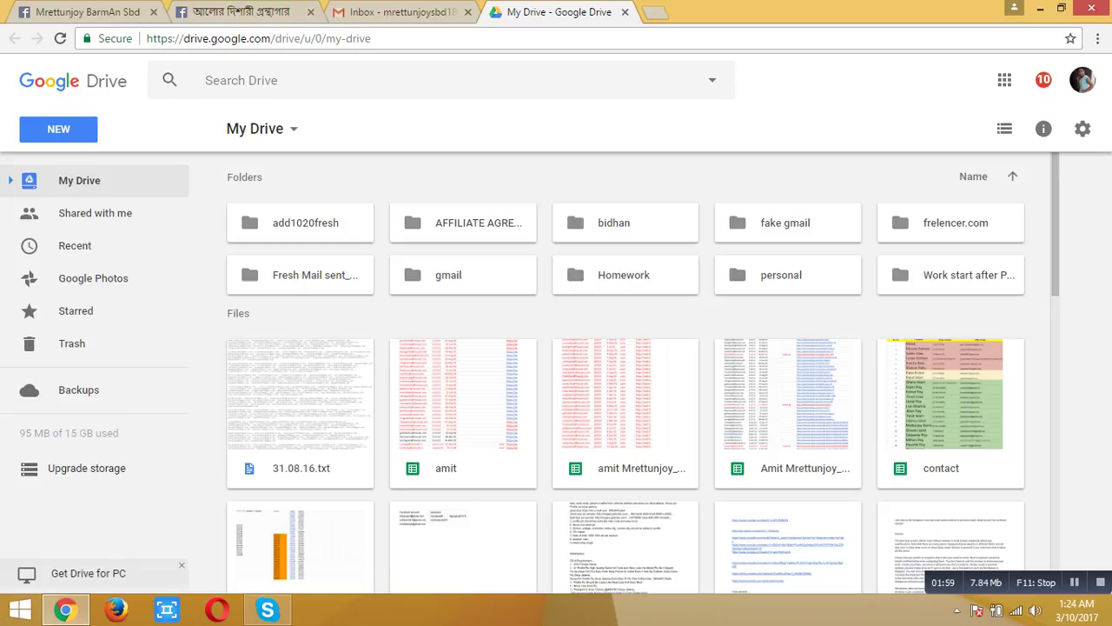
pyautogui.scroll(-2, 643, 373)
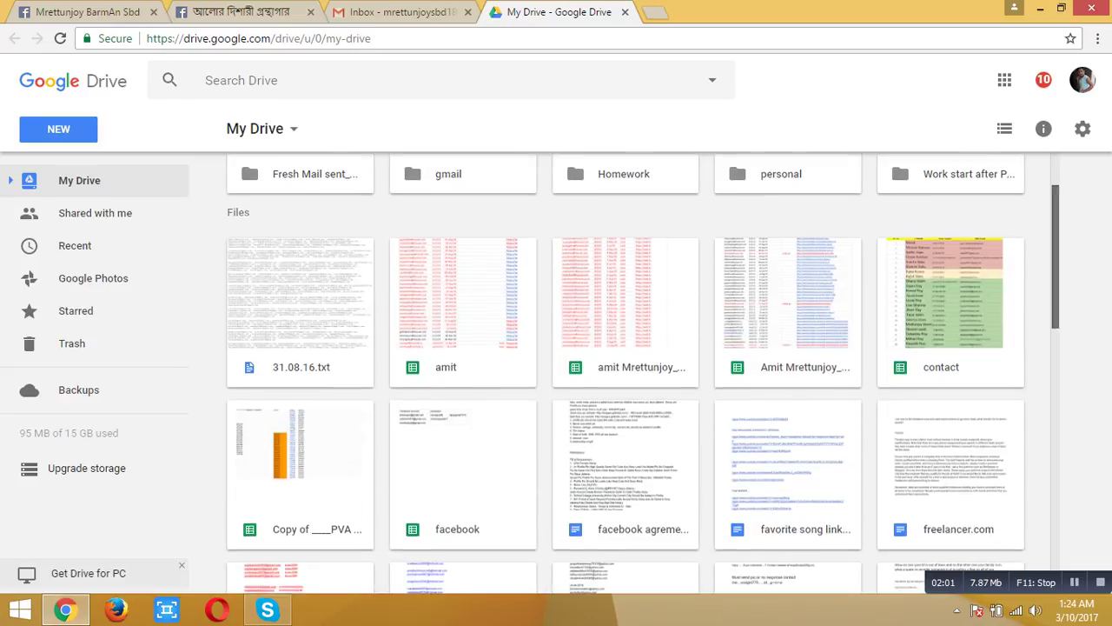
pyautogui.scroll(2, 643, 373)
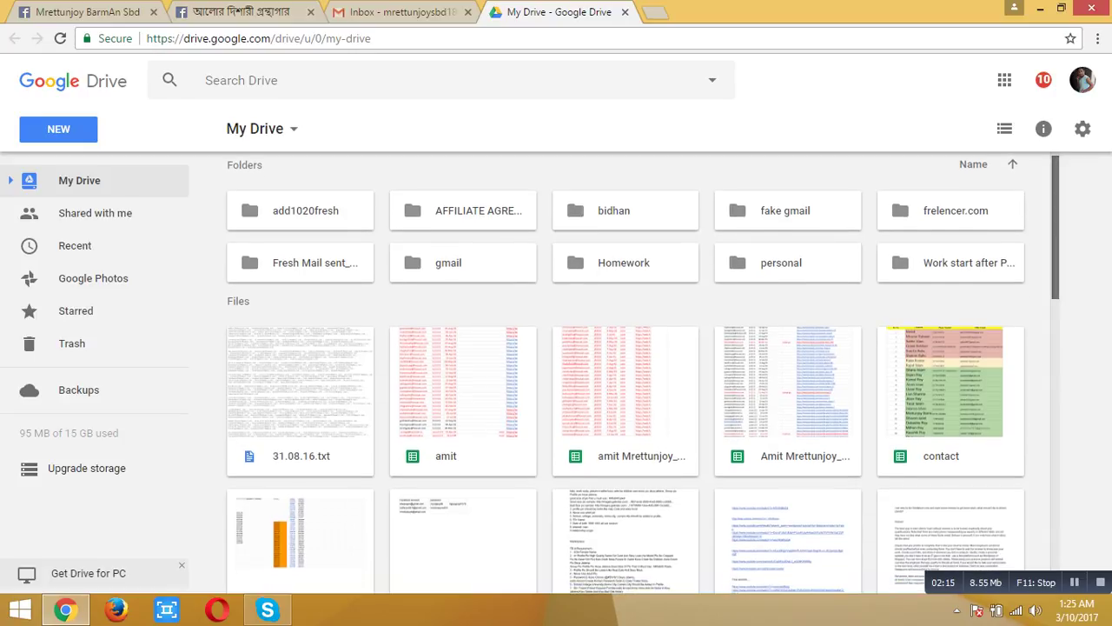
pyautogui.scroll(-1, 643, 373)
pyautogui.scroll(1, 643, 374)
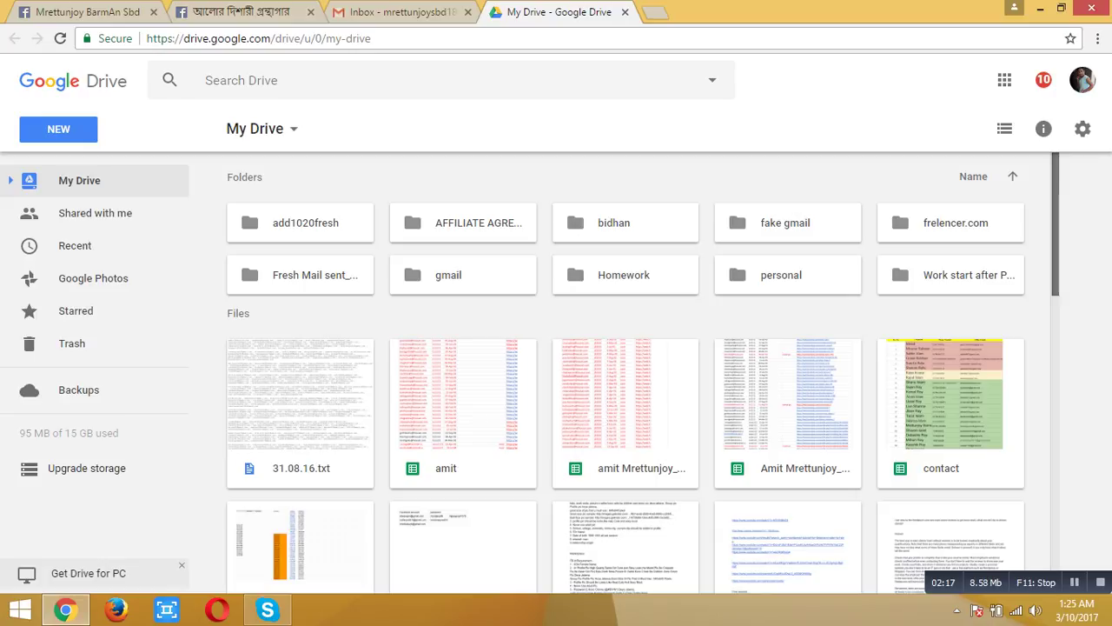
pyautogui.scroll(-2, 644, 374)
pyautogui.scroll(3, 643, 374)
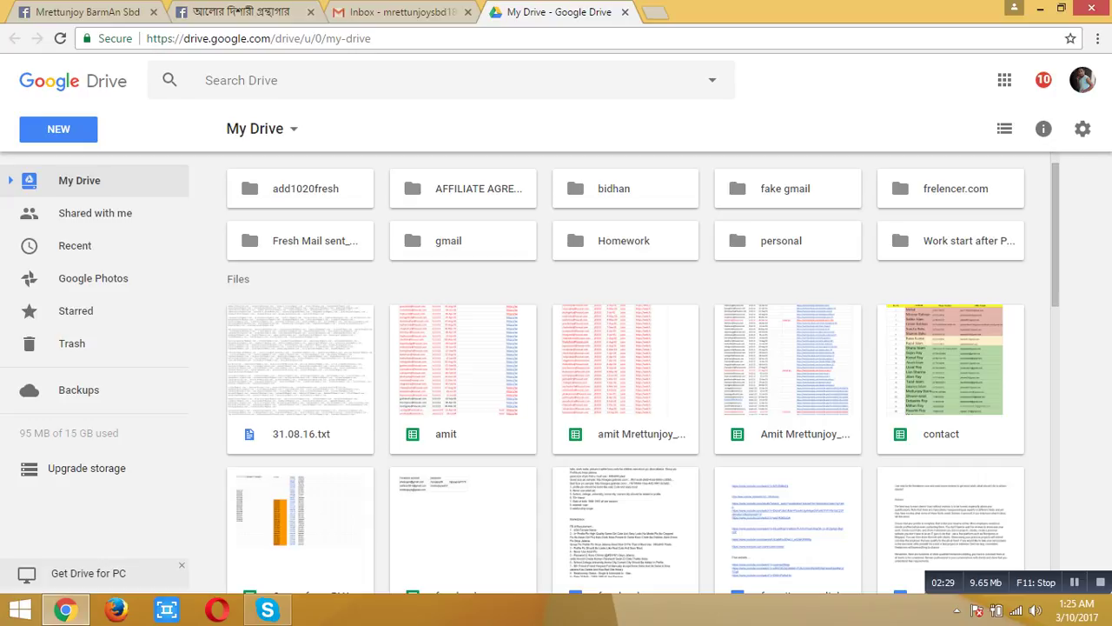
# Reload the Drive page and create a new folder named "tutorial" in My Drive
pyautogui.press('F5')
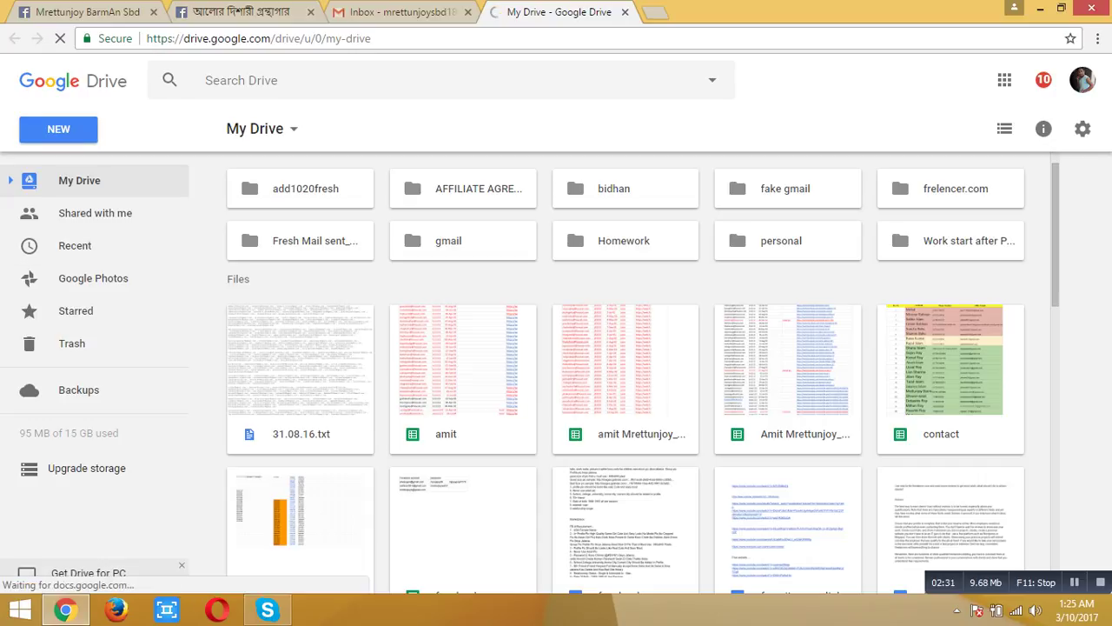
pyautogui.click(58, 129)
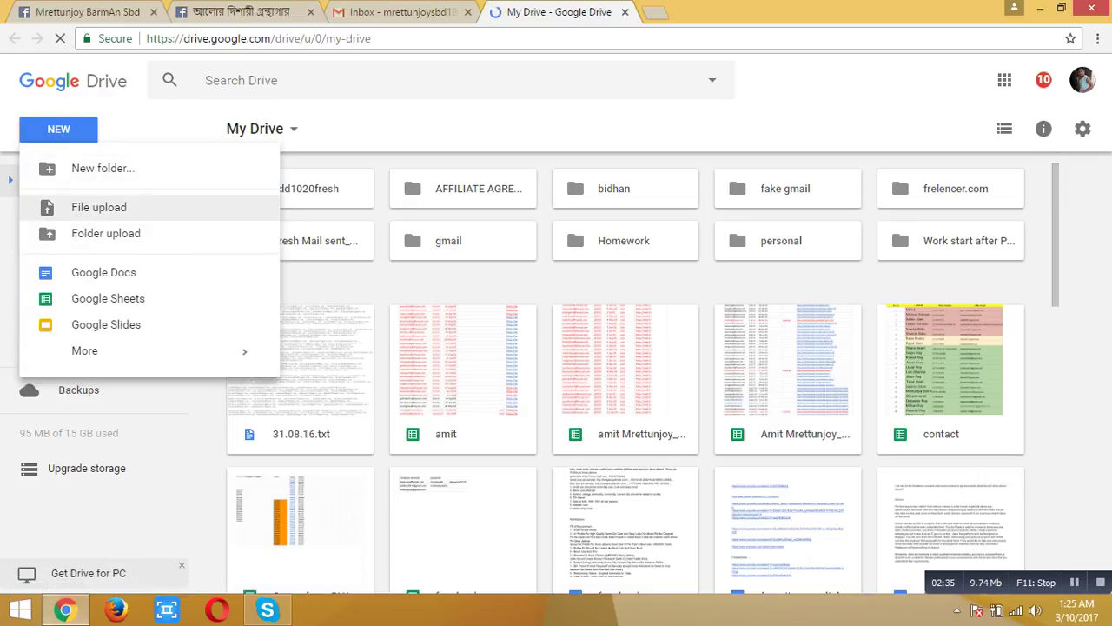
pyautogui.click(103, 167)
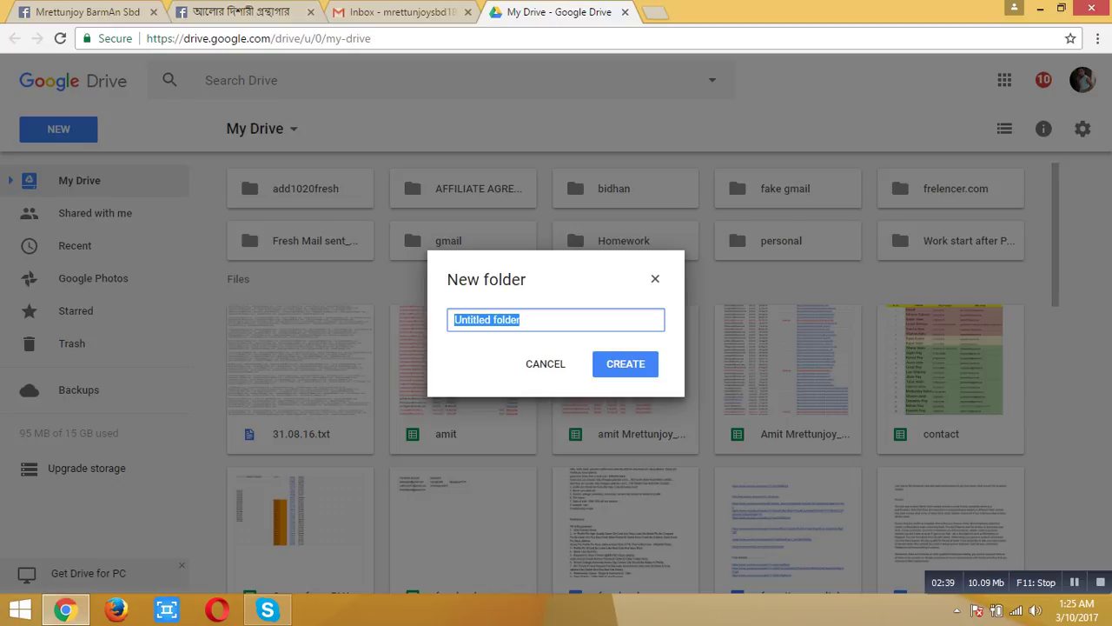
pyautogui.write('t')
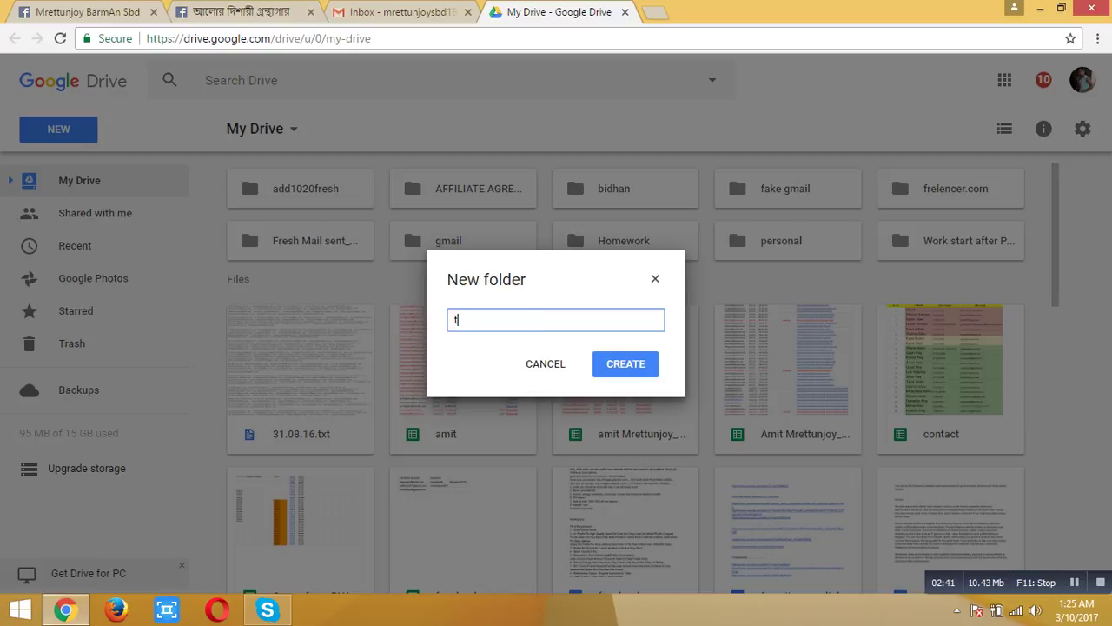
pyautogui.press('BackSpace')
pyautogui.write('tutorial')
pyautogui.press('Return')
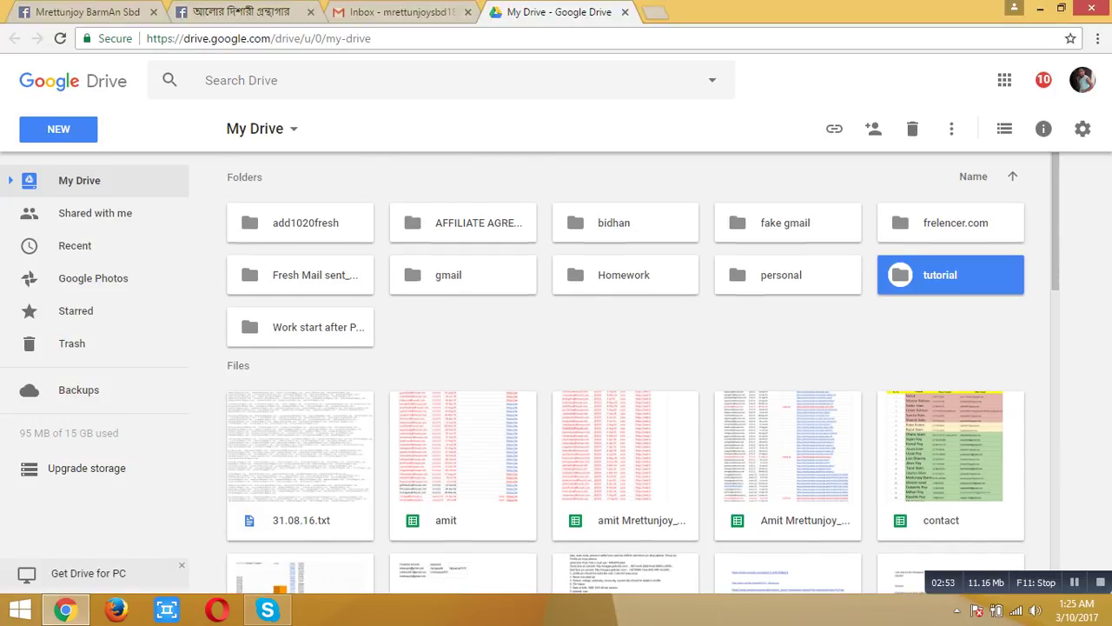
pyautogui.press('Escape')
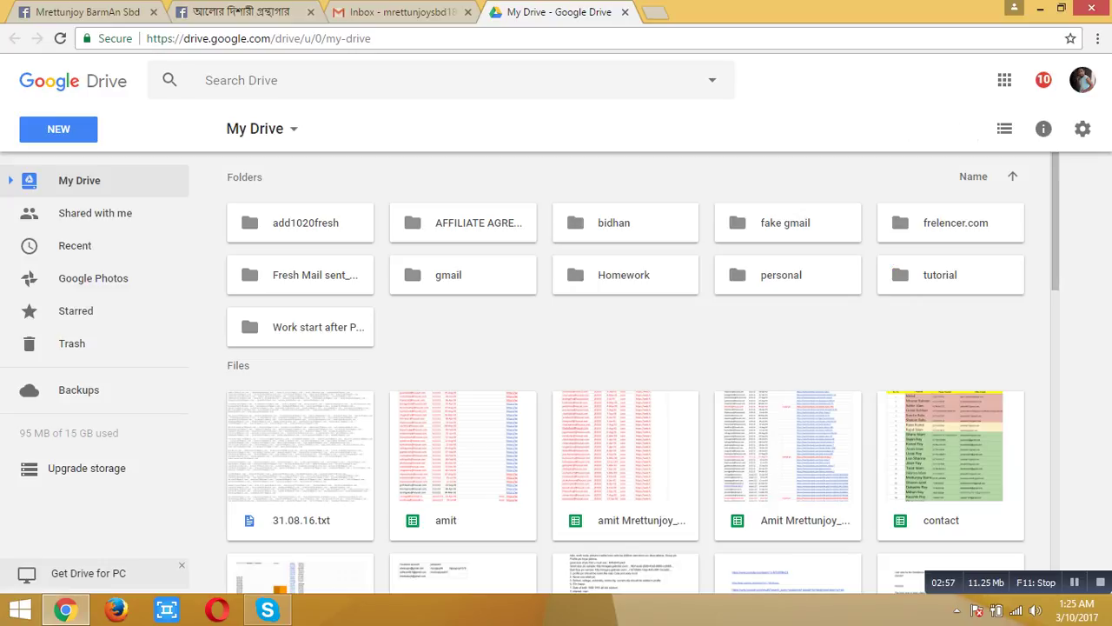
# Open the tutorial folder and create a blank Google Docs document in it
pyautogui.doubleClick(950, 274)
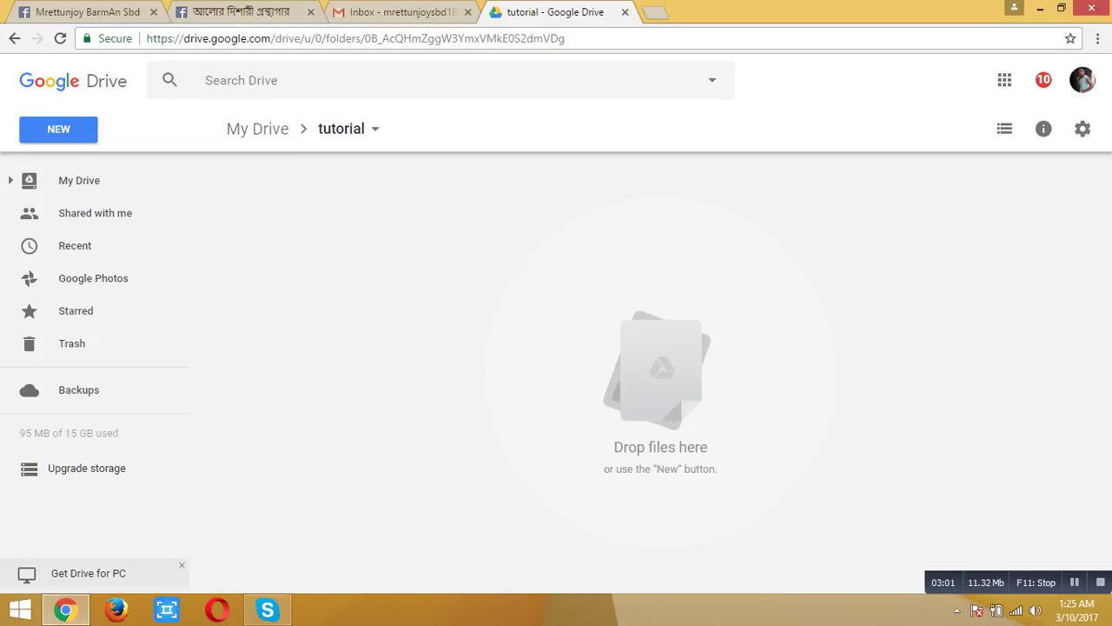
pyautogui.click(58, 129)
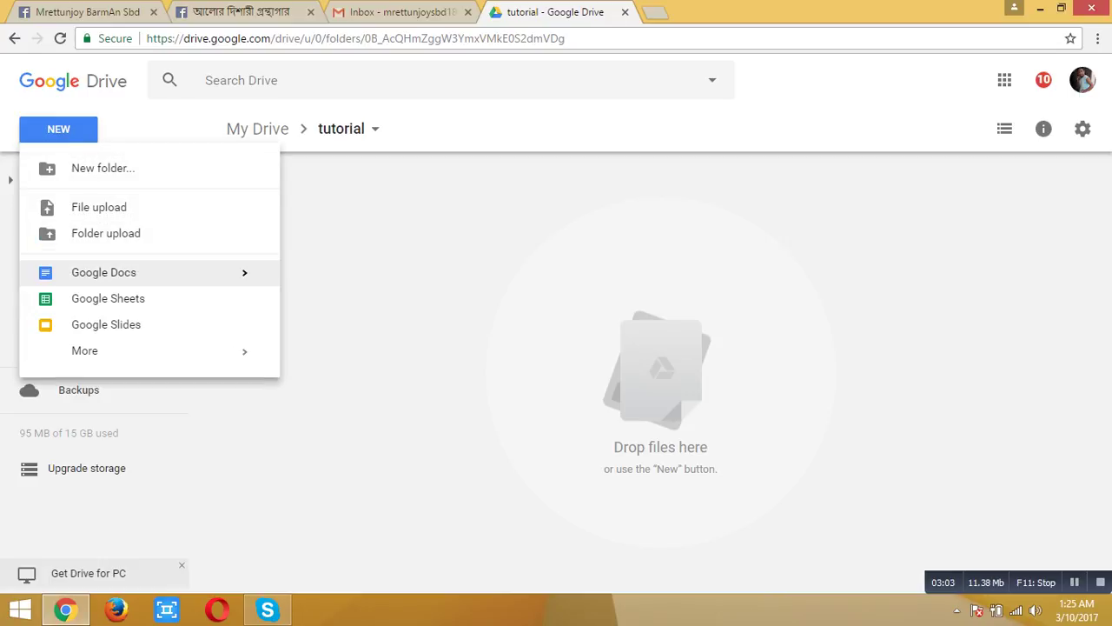
pyautogui.click(103, 272)
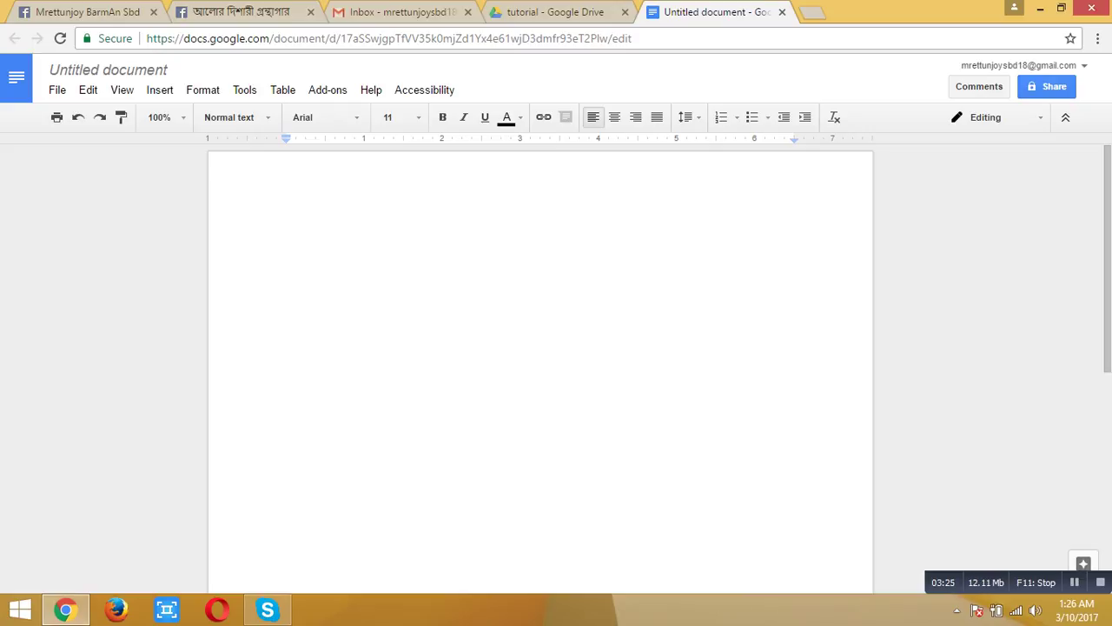
# Write "Ami ajke apnader google drive use korte sikhbo" as the document's first line
pyautogui.write('a')
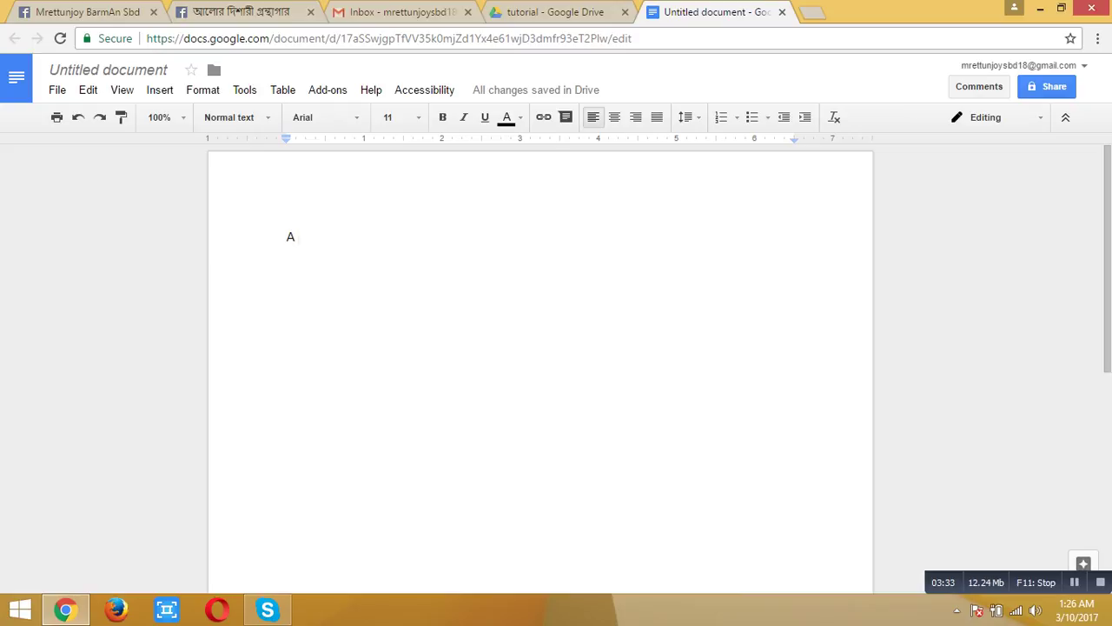
pyautogui.press('BackSpace')
pyautogui.press('BackSpace')
pyautogui.press('BackSpace')
pyautogui.write('ami ')
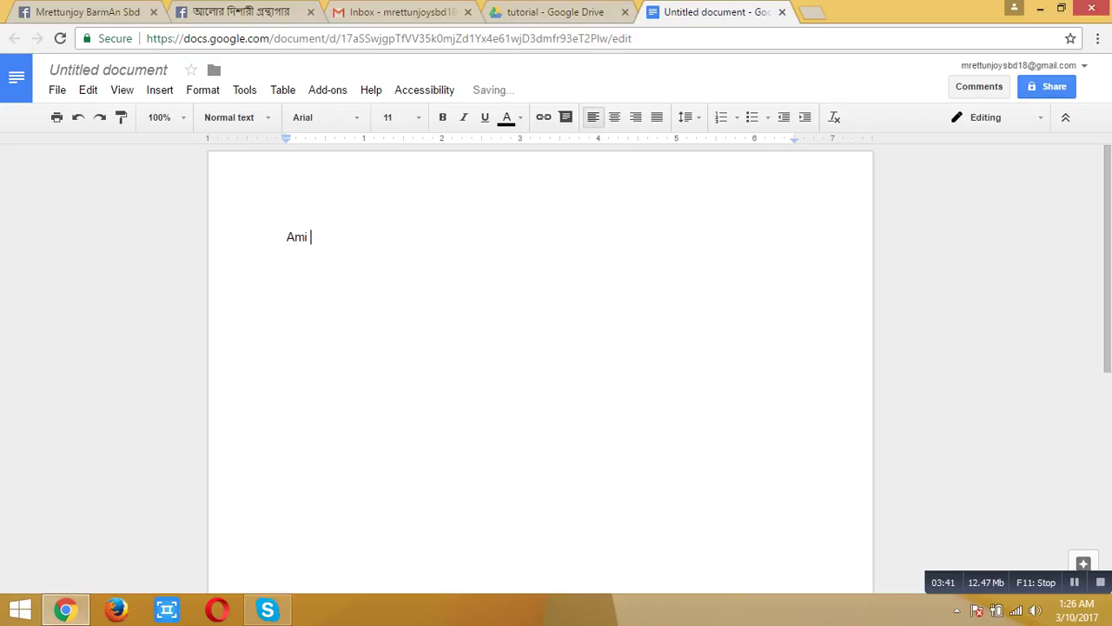
pyautogui.write('ajke apnader ')
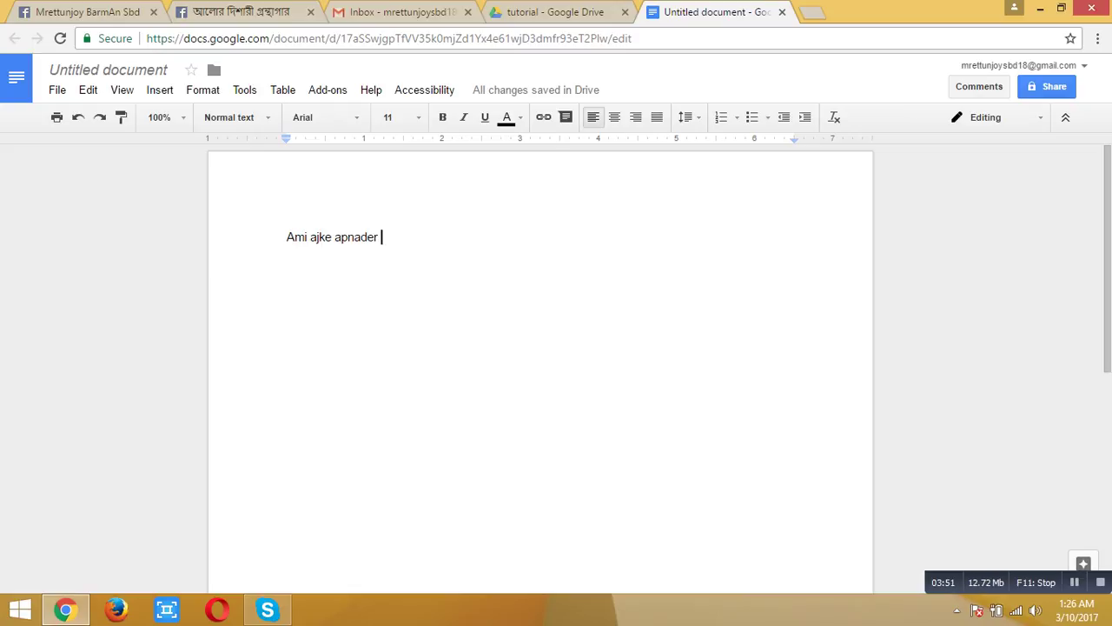
pyautogui.write('google')
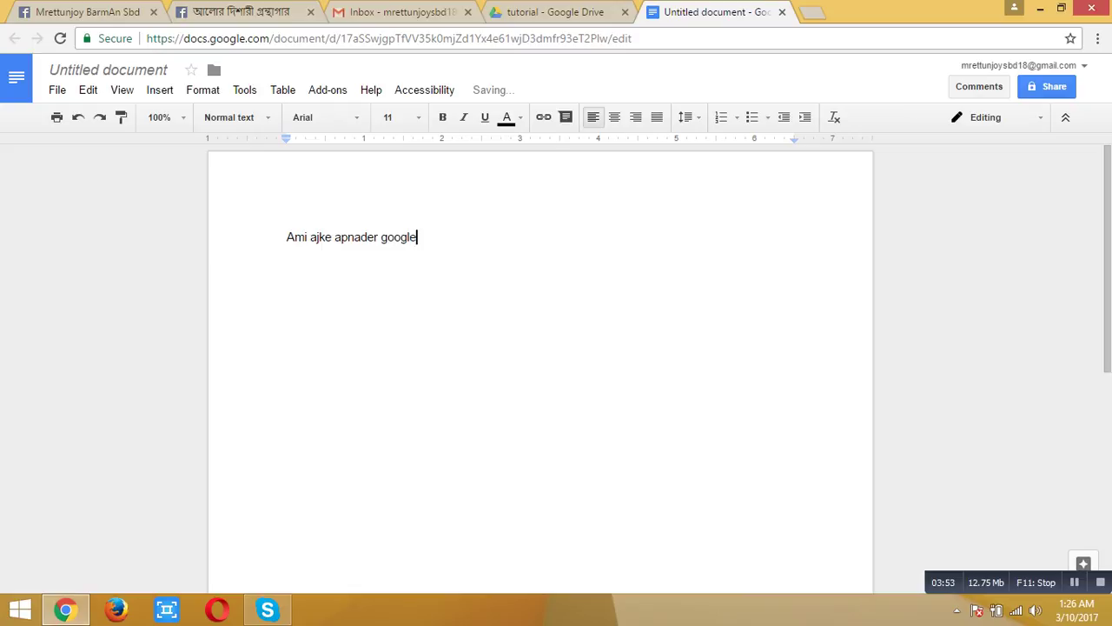
pyautogui.write(' drive use koresikhbo')
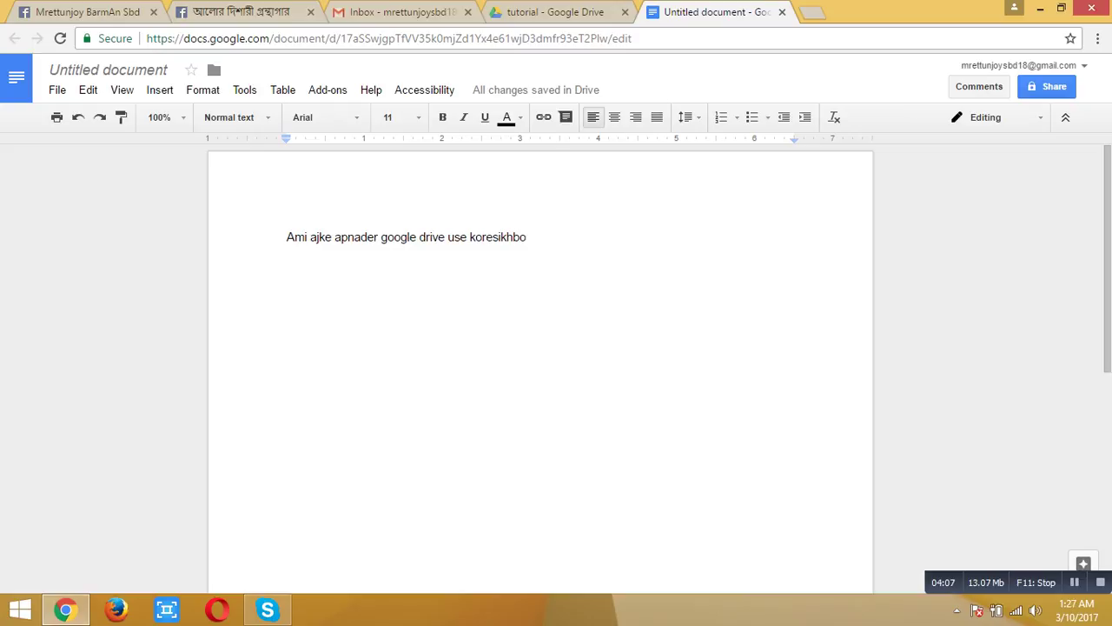
pyautogui.write(' b')
pyautogui.click(487, 236)
pyautogui.write('t')
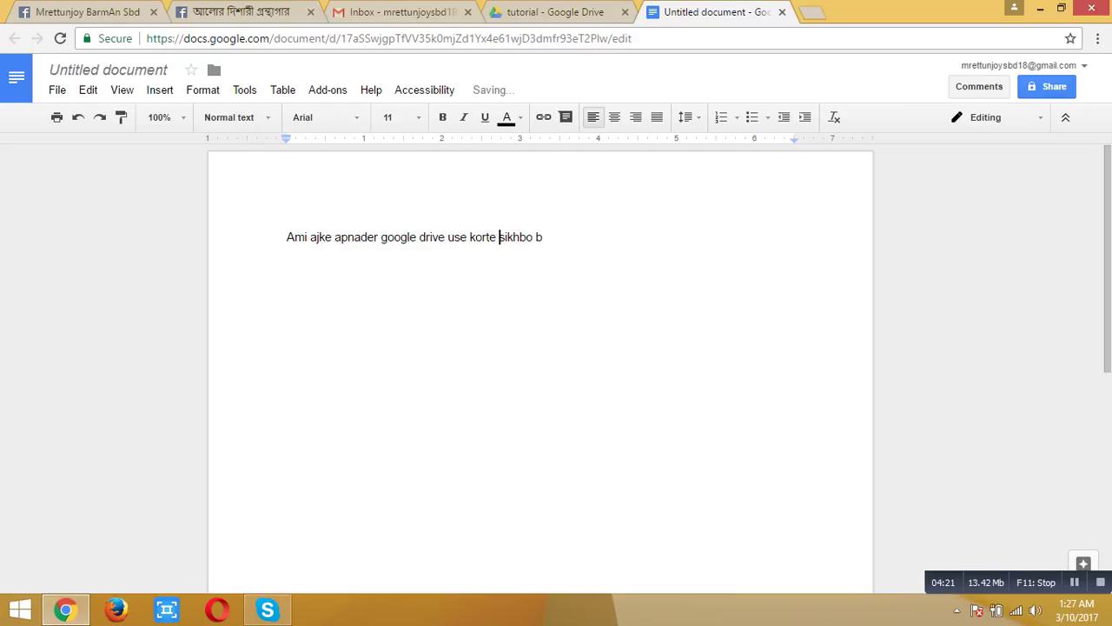
# Replace the stray "b" at the end of the first line with a row of dots
pyautogui.press('End')
pyautogui.press('BackSpace')
pyautogui.press('BackSpace')
pyautogui.write(';;;;;')
pyautogui.press('BackSpace')
pyautogui.press('BackSpace')
pyautogui.press('BackSpace')
pyautogui.press('BackSpace')
pyautogui.press('BackSpace')
pyautogui.write('......')
# Add a second line reading "Just flow me......." and start a new line below it
pyautogui.press('Return')
pyautogui.write('jus')
pyautogui.write('t')
pyautogui.write(' flo')
pyautogui.write('w me')
pyautogui.write('.......')
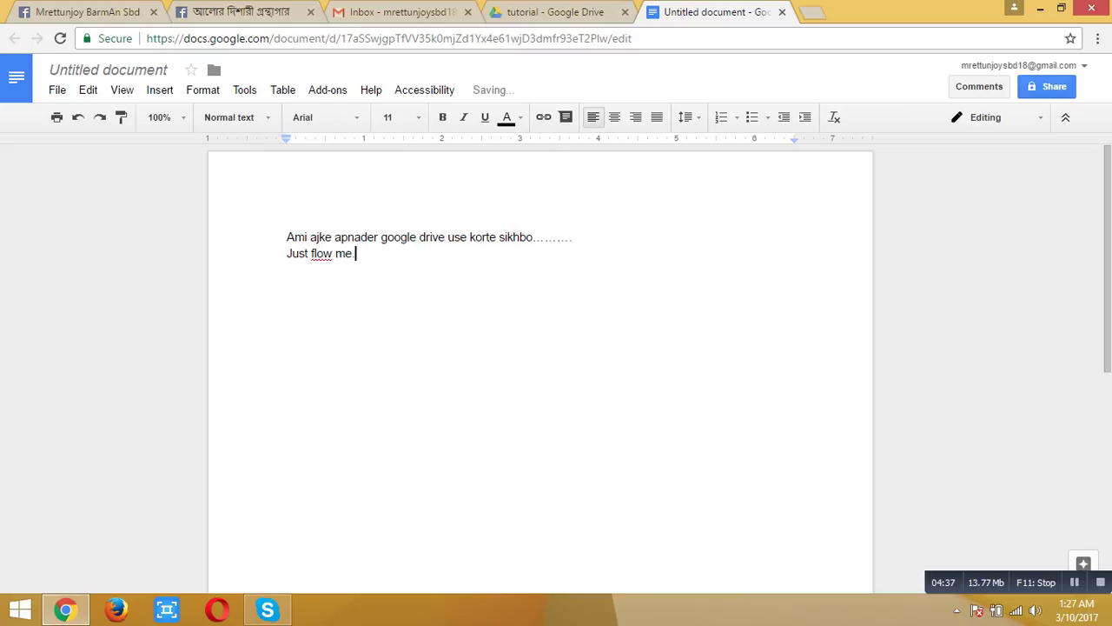
pyautogui.press('Return')
# Correct "flow" to the suggested spelling "follow" and return to the empty third line
pyautogui.rightClick(318, 253)
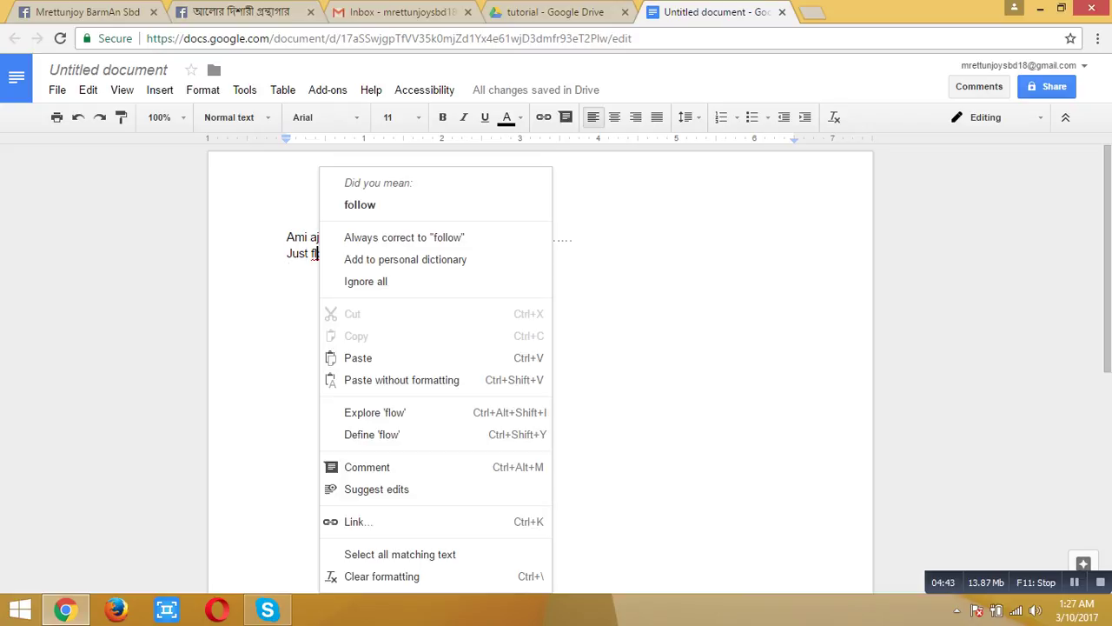
pyautogui.click(348, 204)
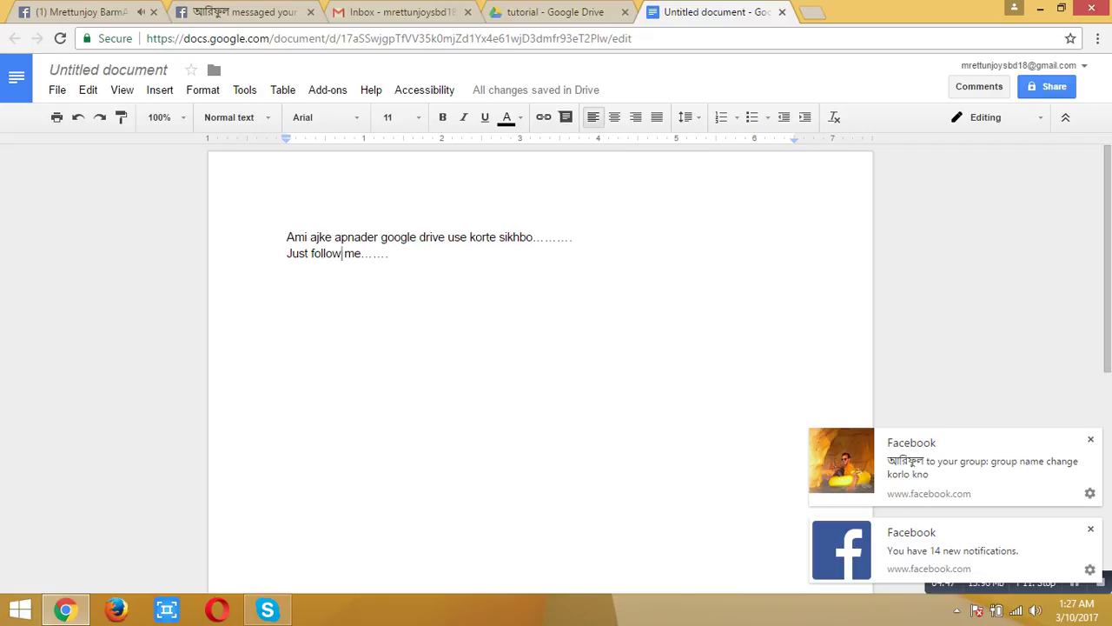
pyautogui.click(288, 270)
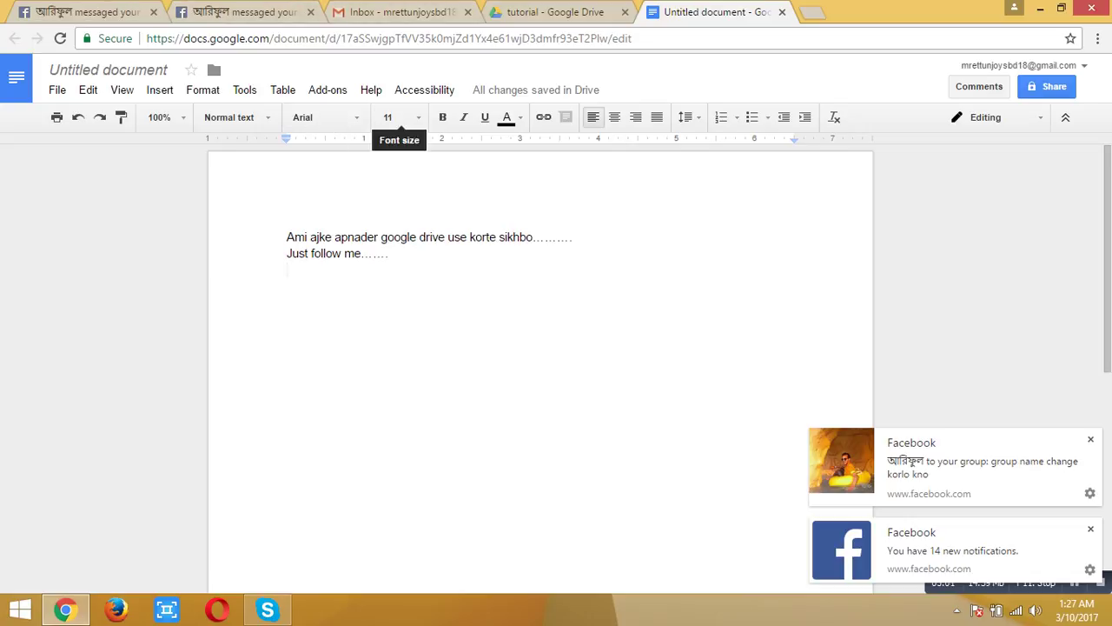
# Switch to the browser tab with the Facebook group page
pyautogui.click(261, 12)
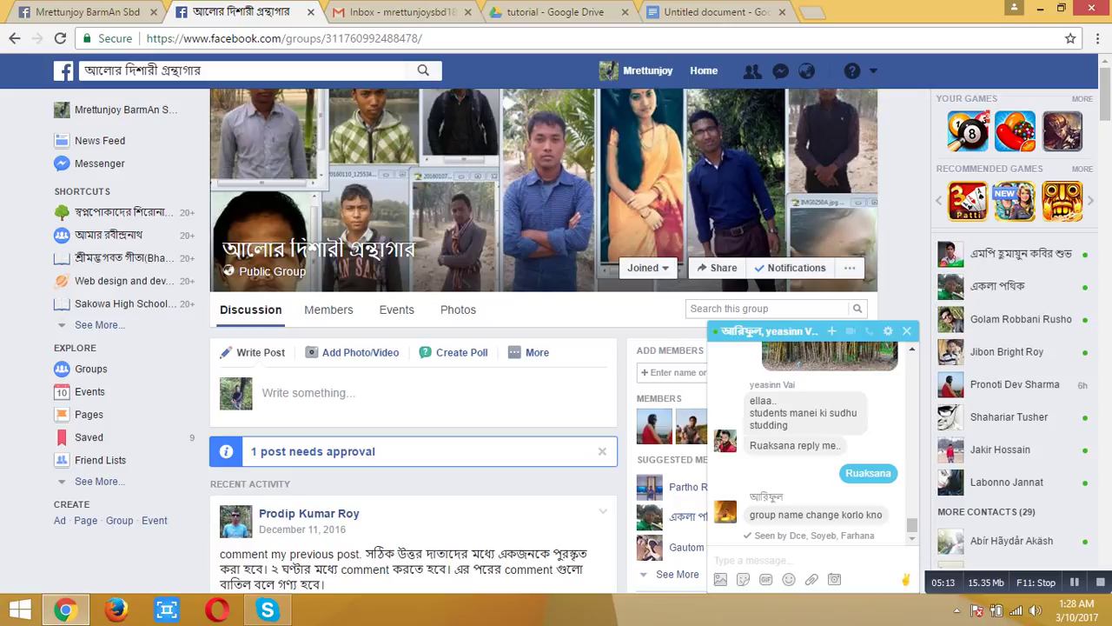
pyautogui.write('amke remove')
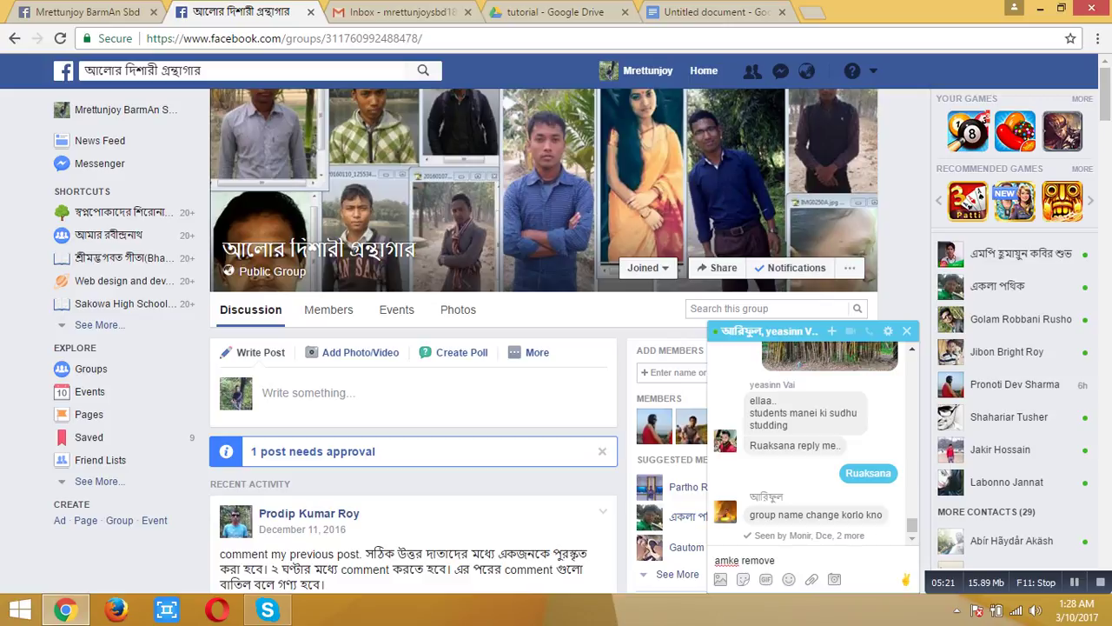
pyautogui.press('BackSpace')
pyautogui.press('BackSpace')
pyautogui.press('BackSpace')
pyautogui.press('BackSpace')
pyautogui.press('BackSpace')
pyautogui.press('BackSpace')
pyautogui.press('BackSpace')
pyautogui.press('BackSpace')
pyautogui.press('BackSpace')
pyautogui.press('BackSpace')
pyautogui.press('BackSpace')
pyautogui.press('BackSpace')
# Send the message "ami manbo na" in the open group chat
pyautogui.write('ami manbo na')
pyautogui.press('Return')
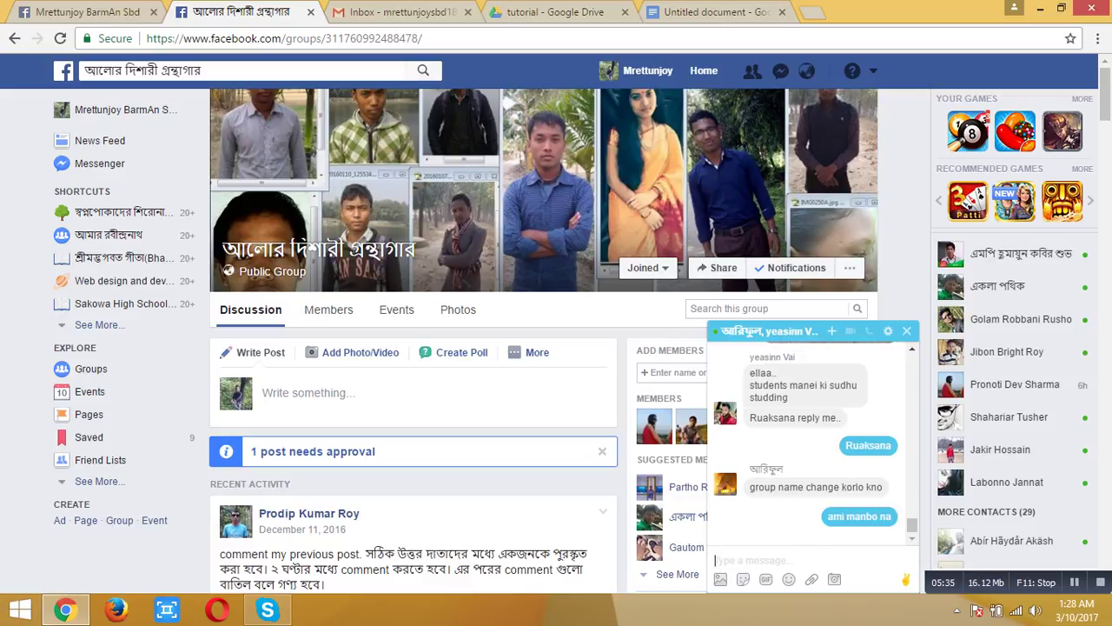
# Return to the untitled document's browser tab and close it, leaving the tutorial folder in Google Drive open
pyautogui.click(697, 12)
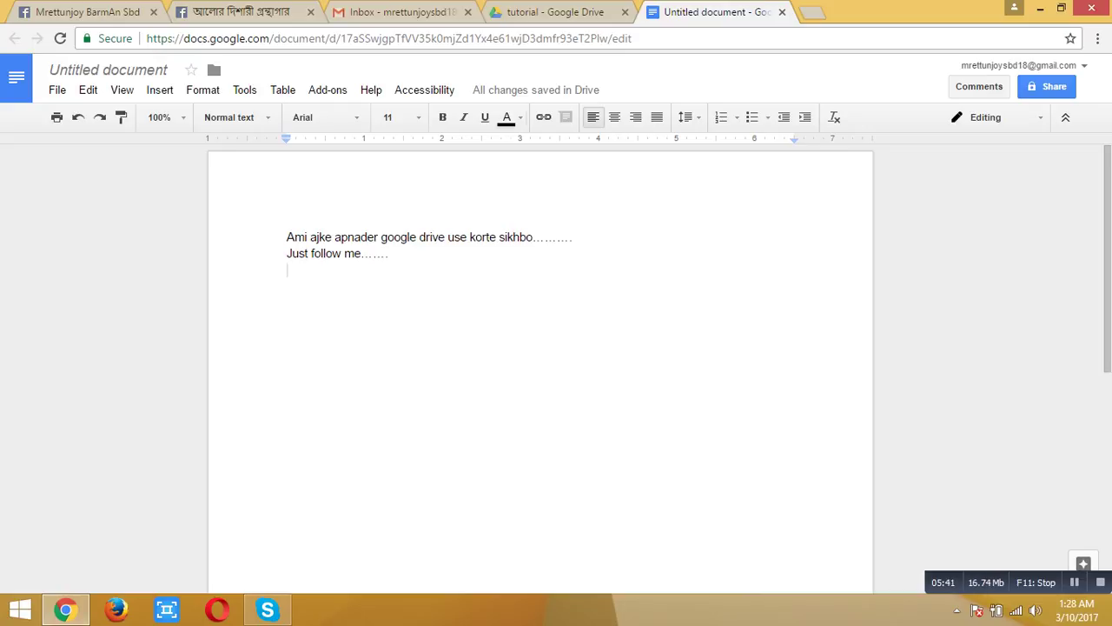
pyautogui.hotkey('ctrl', 'b')
pyautogui.click(548, 13)
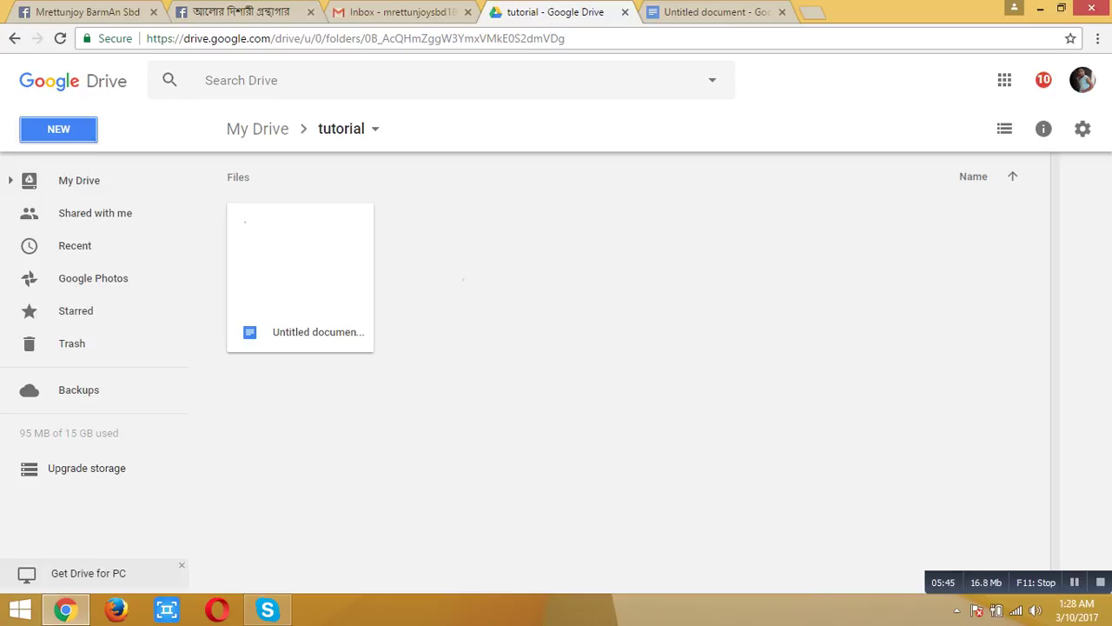
pyautogui.click(689, 12)
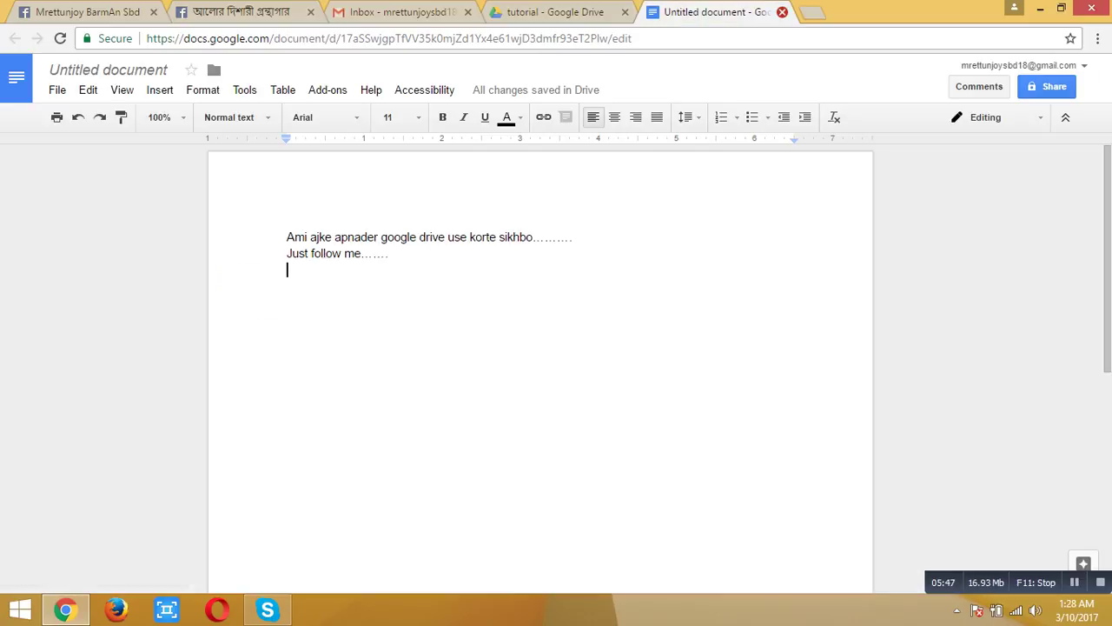
pyautogui.click(782, 12)
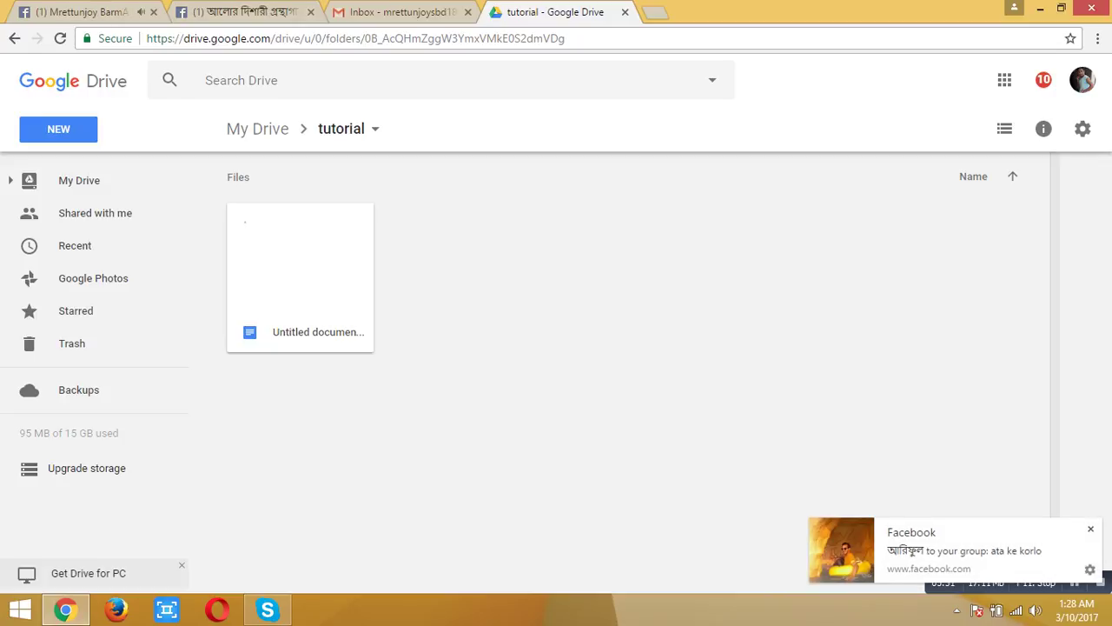
# Reopen the untitled document from the tutorial folder and rename it "drive"
pyautogui.doubleClick(300, 276)
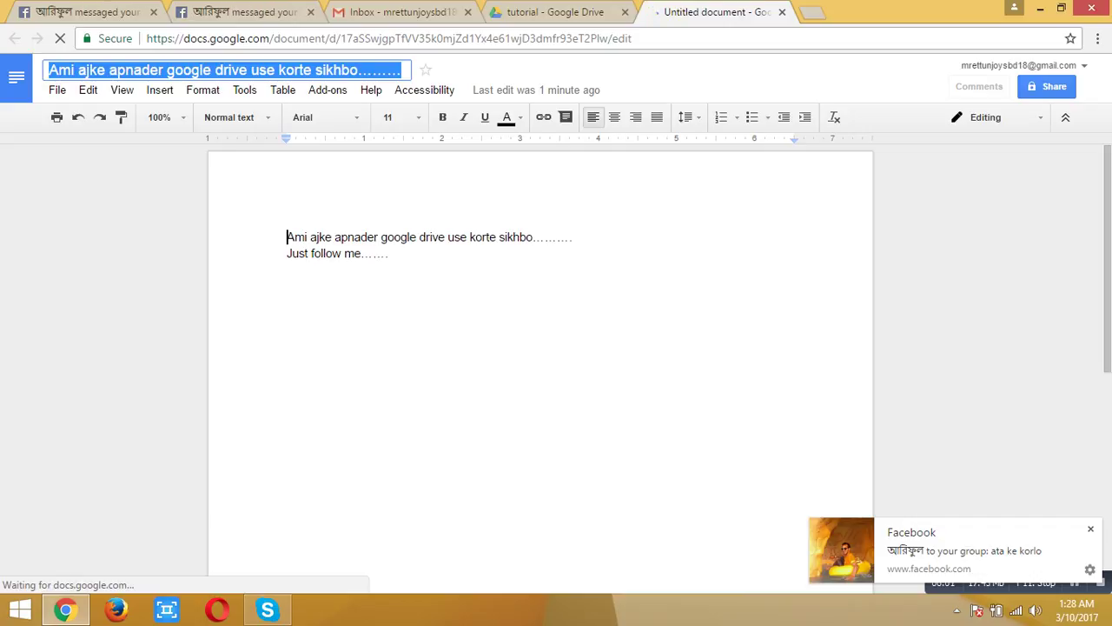
pyautogui.press('BackSpace')
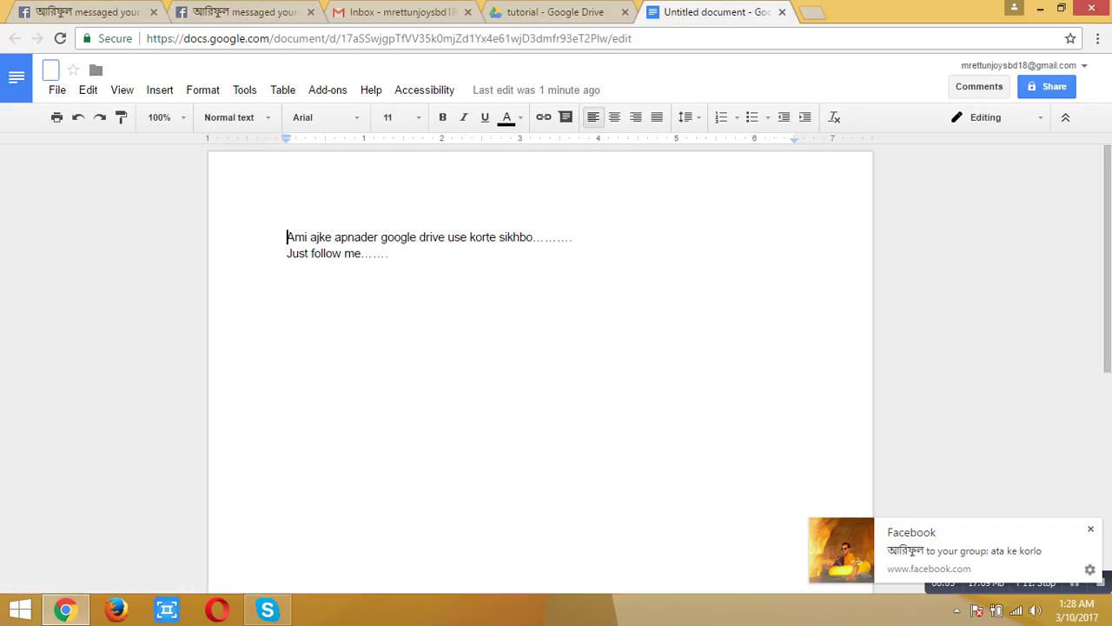
pyautogui.write('drive')
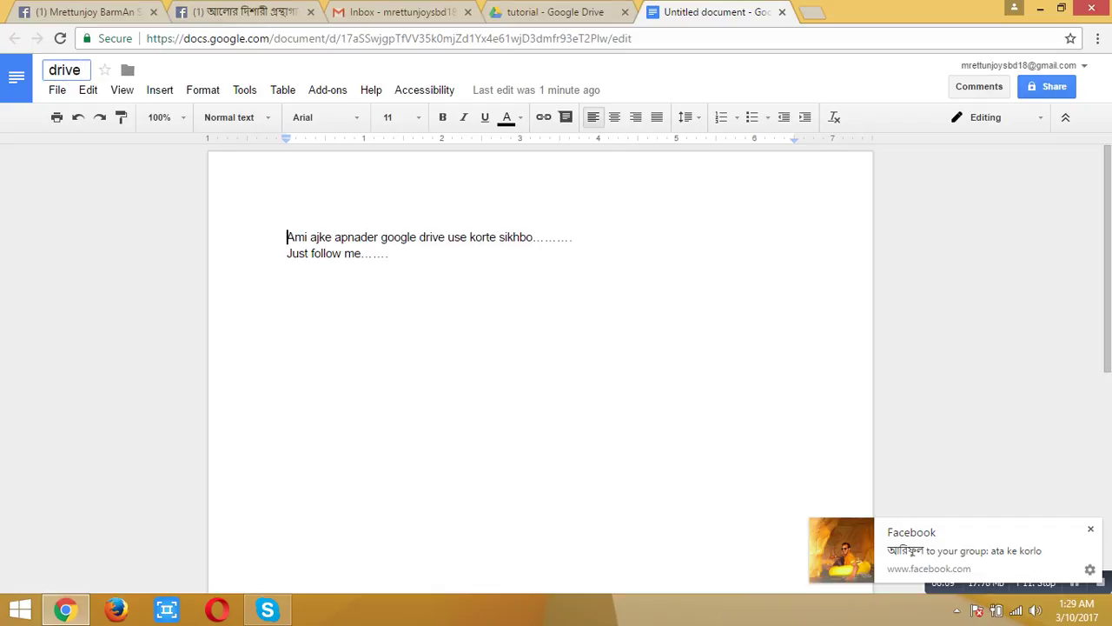
pyautogui.press('Return')
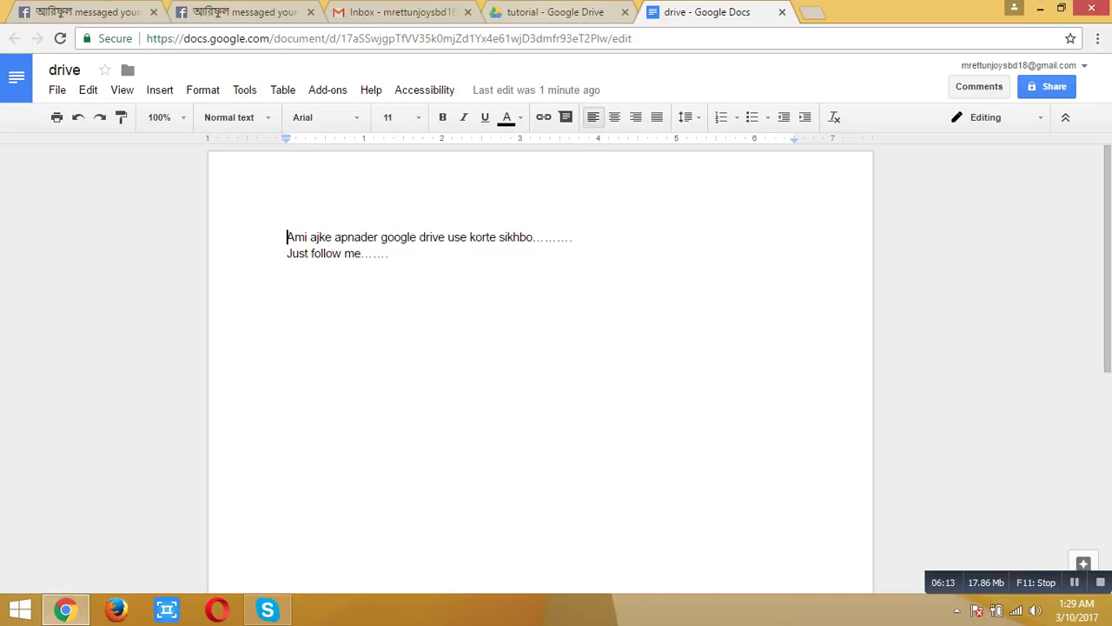
# Add blank space below the line "Just follow me......." at the end of the document
pyautogui.press('Return')
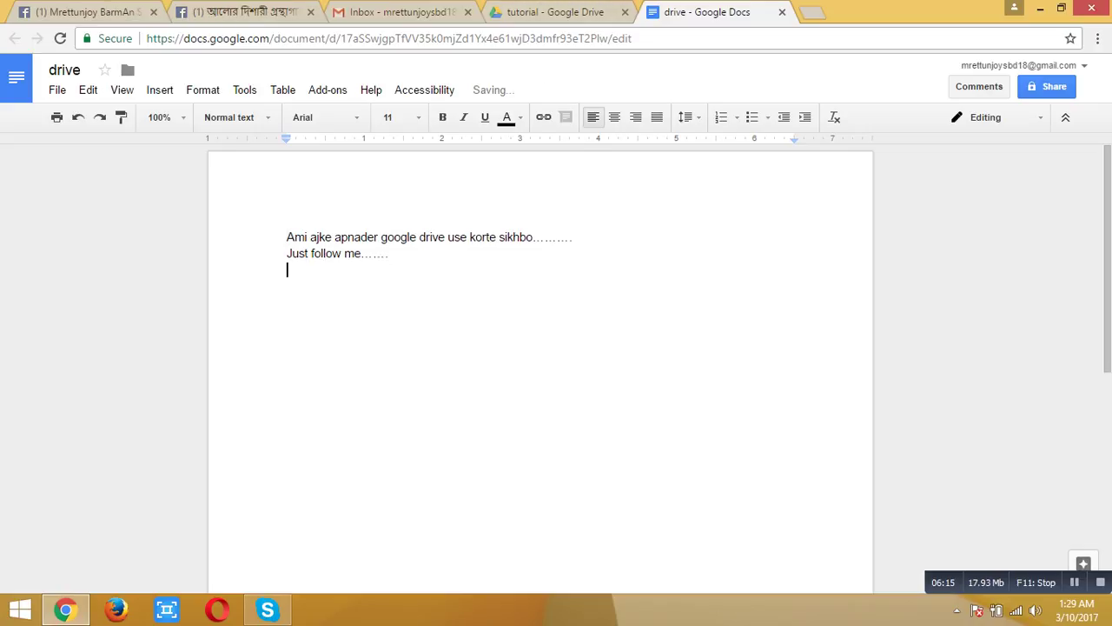
pyautogui.press('Return')
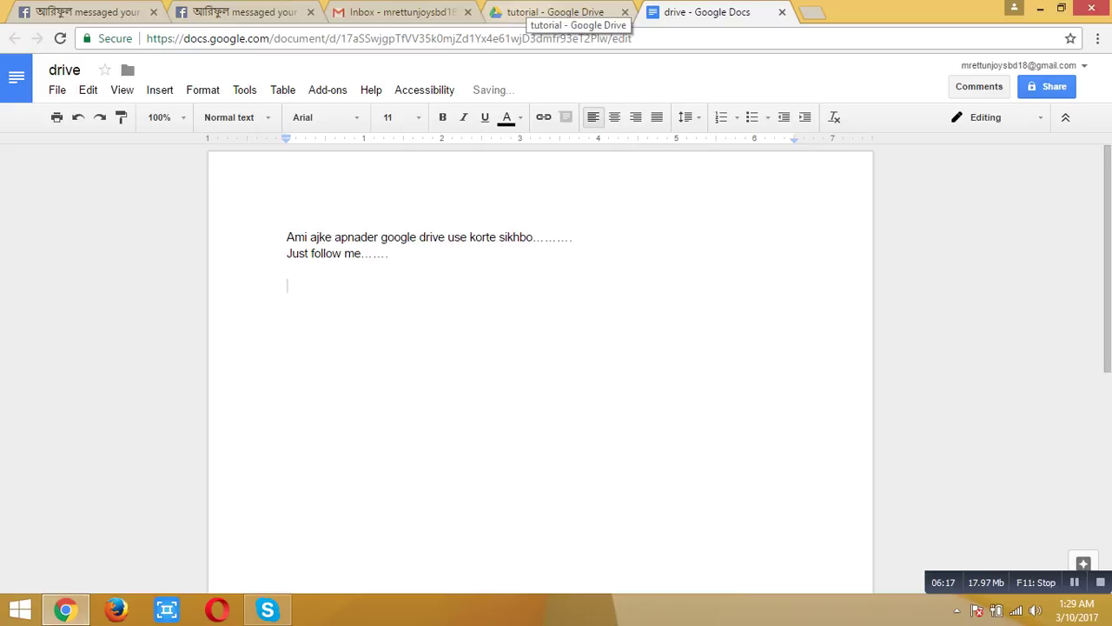
# Return to the tutorial folder in Google Drive and create a new Google Sheets spreadsheet there
pyautogui.click(555, 12)
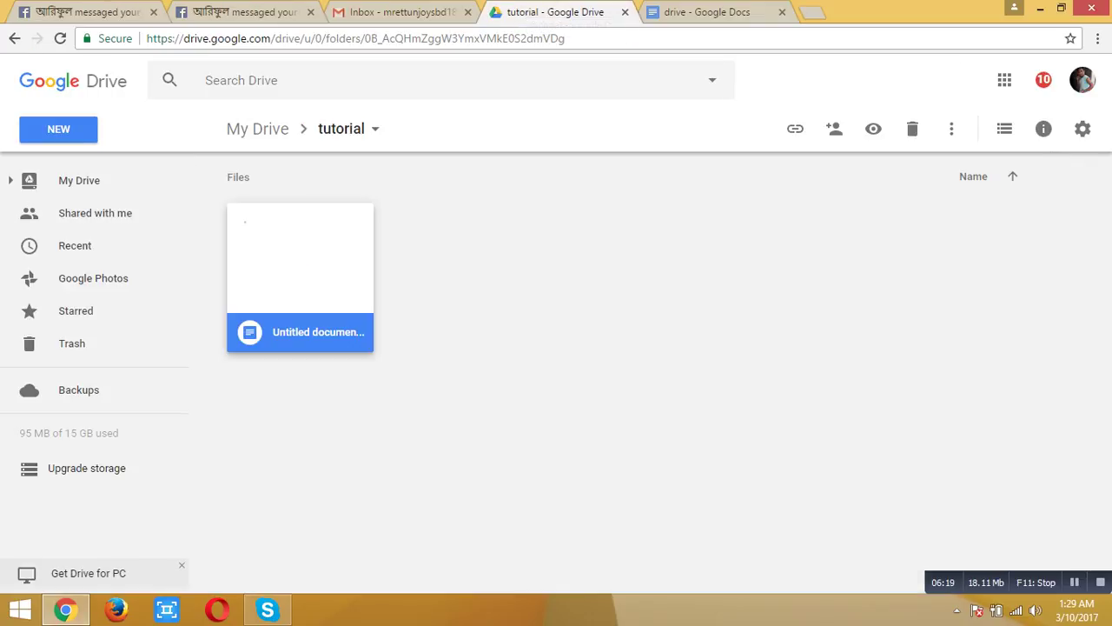
pyautogui.click(58, 129)
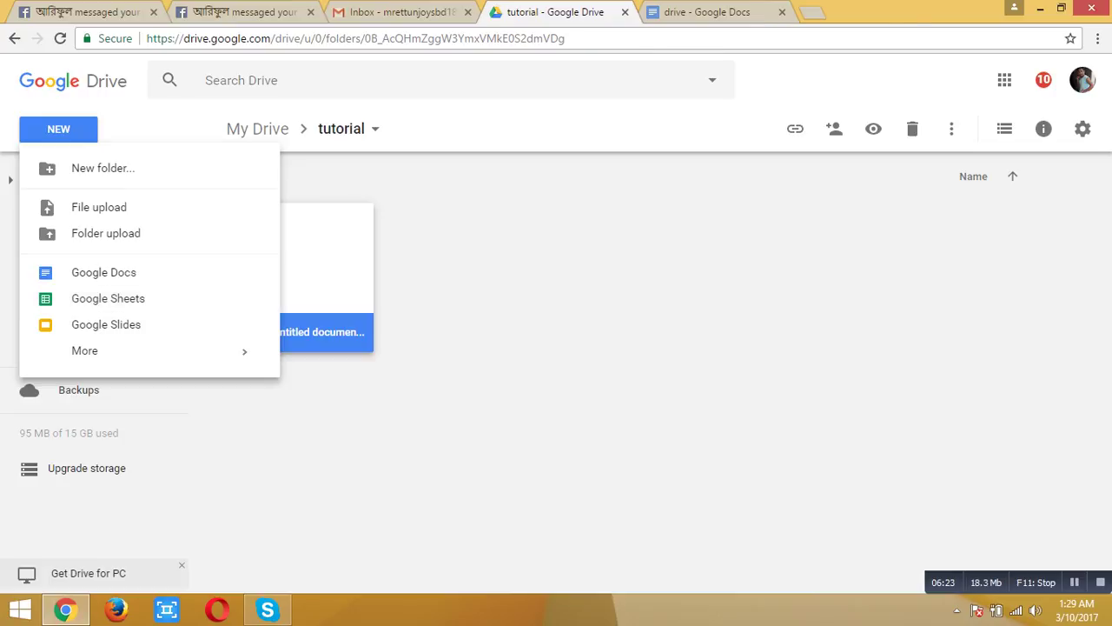
pyautogui.click(107, 298)
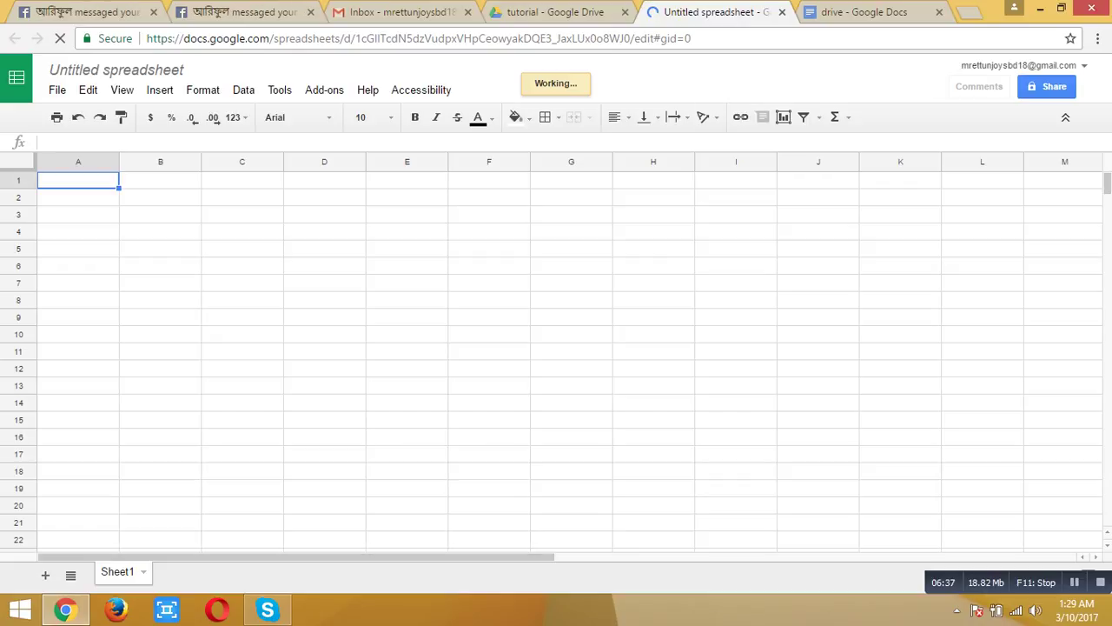
# Enter the column headers "email", "pass" and "report" in cells A1, B1 and C1
pyautogui.write('ee')
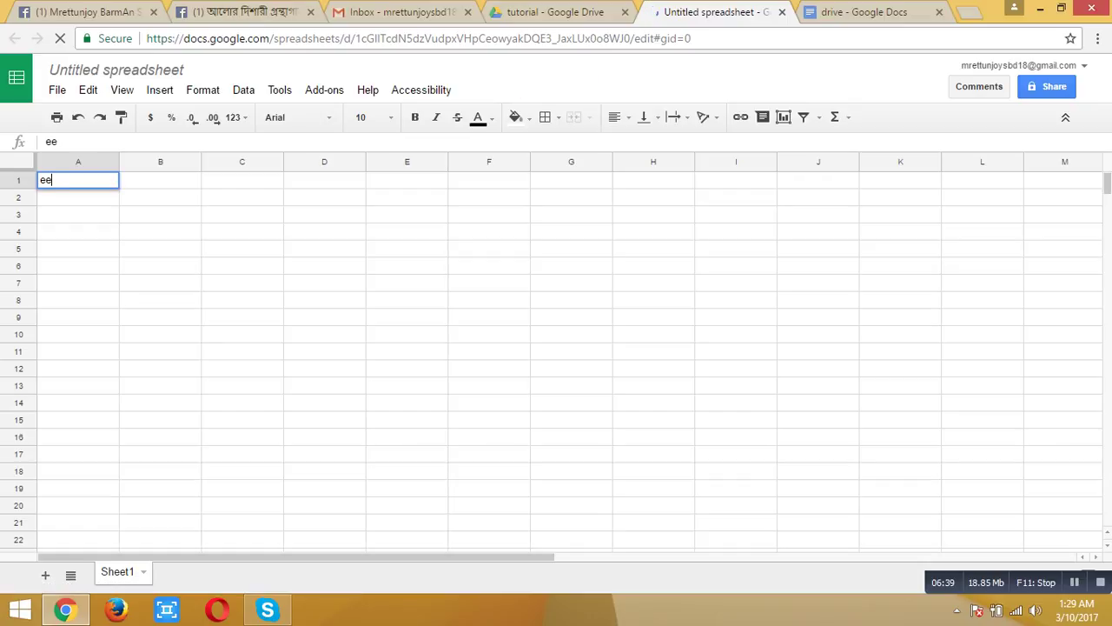
pyautogui.press('BackSpace')
pyautogui.write('mail')
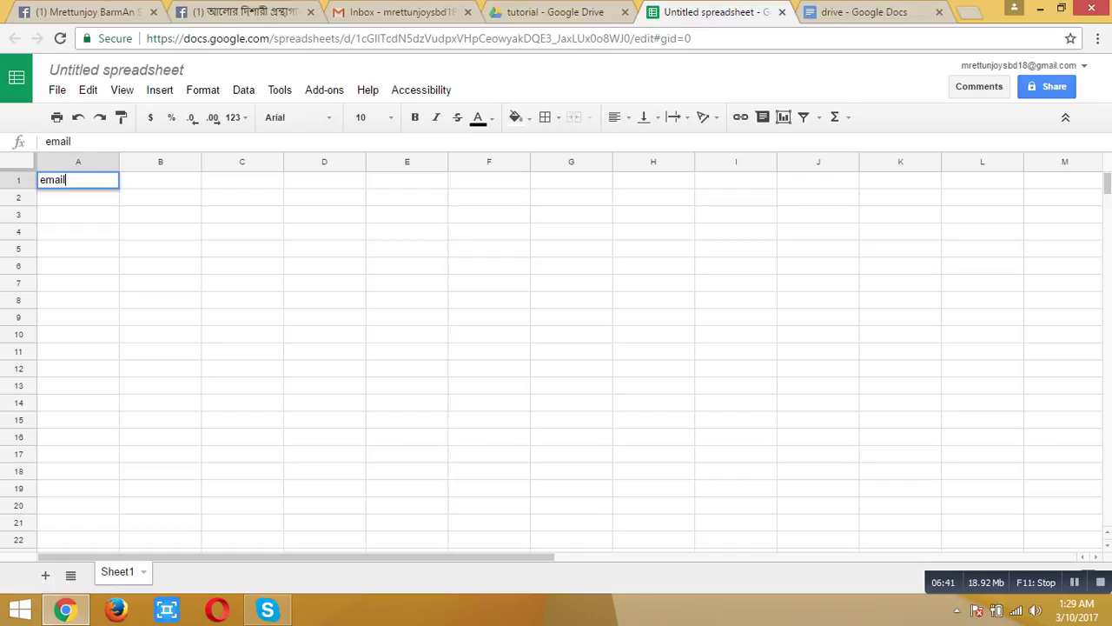
pyautogui.press('Tab')
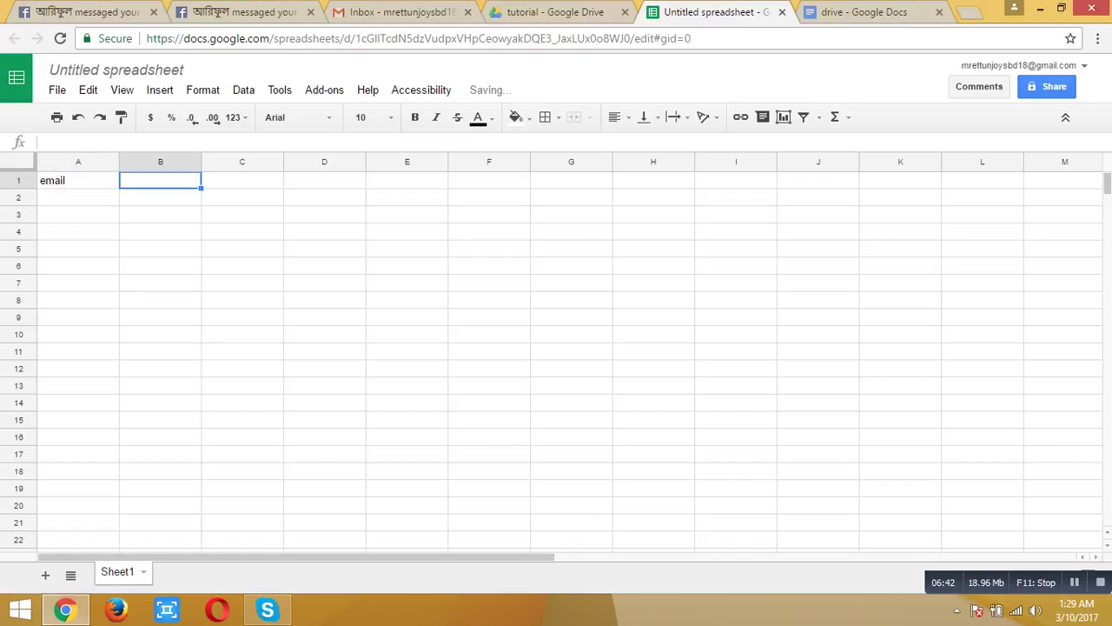
pyautogui.write('pass')
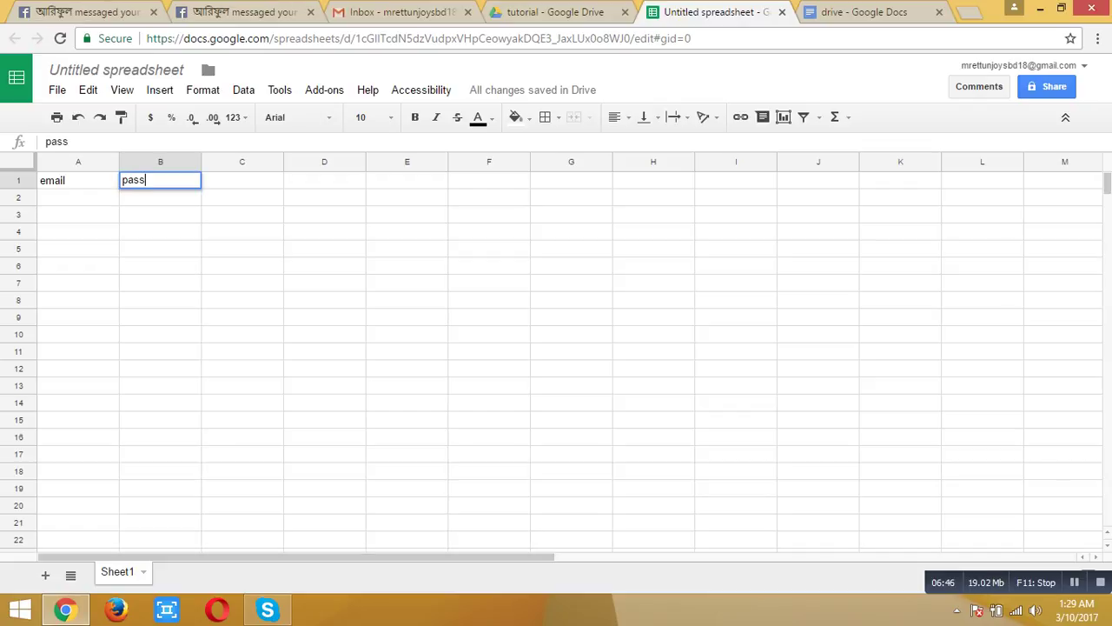
pyautogui.press('Tab')
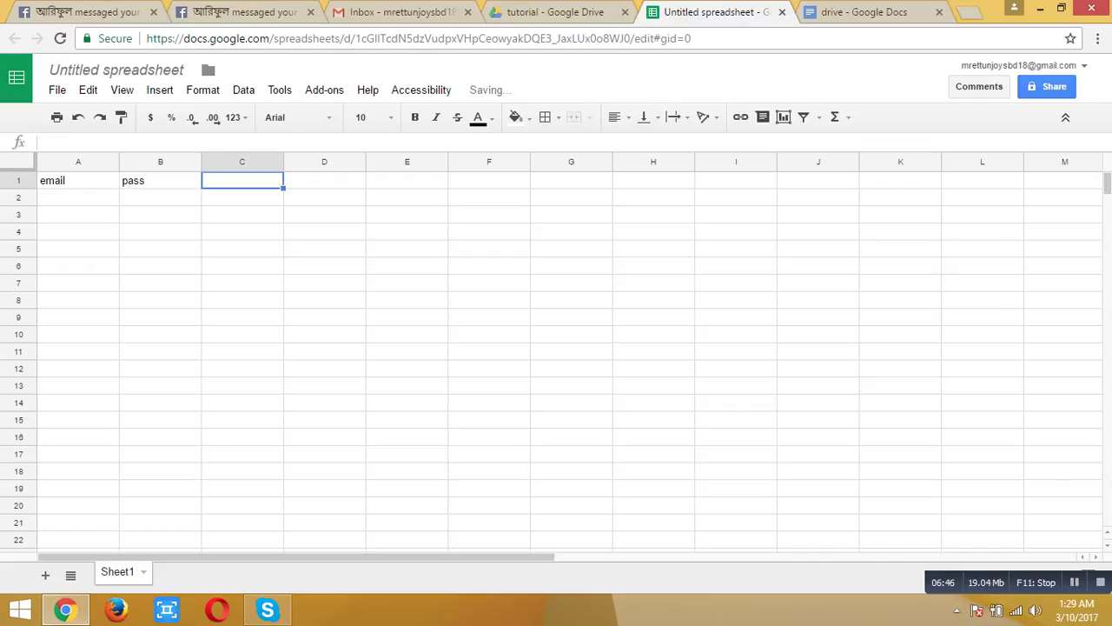
pyautogui.write('re')
pyautogui.write('port')
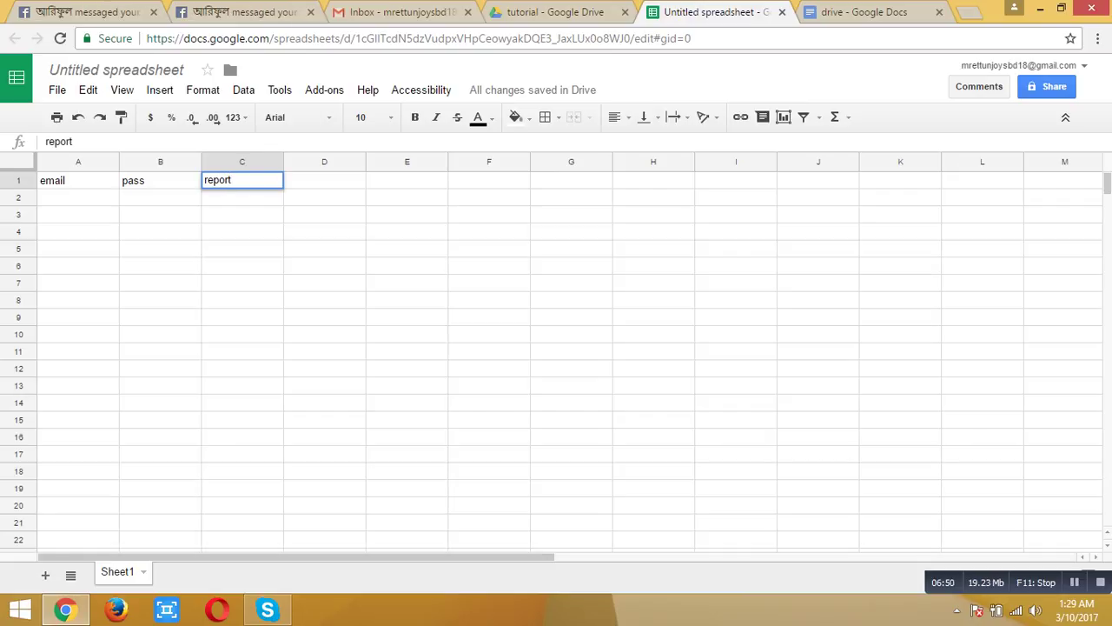
pyautogui.press('Tab')
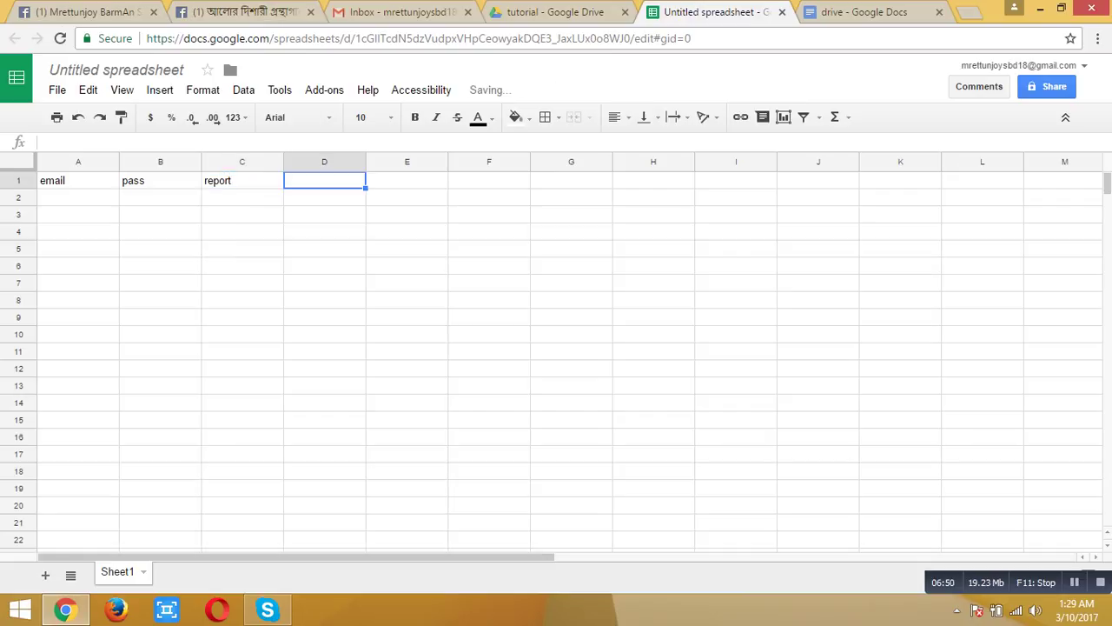
pyautogui.write('b')
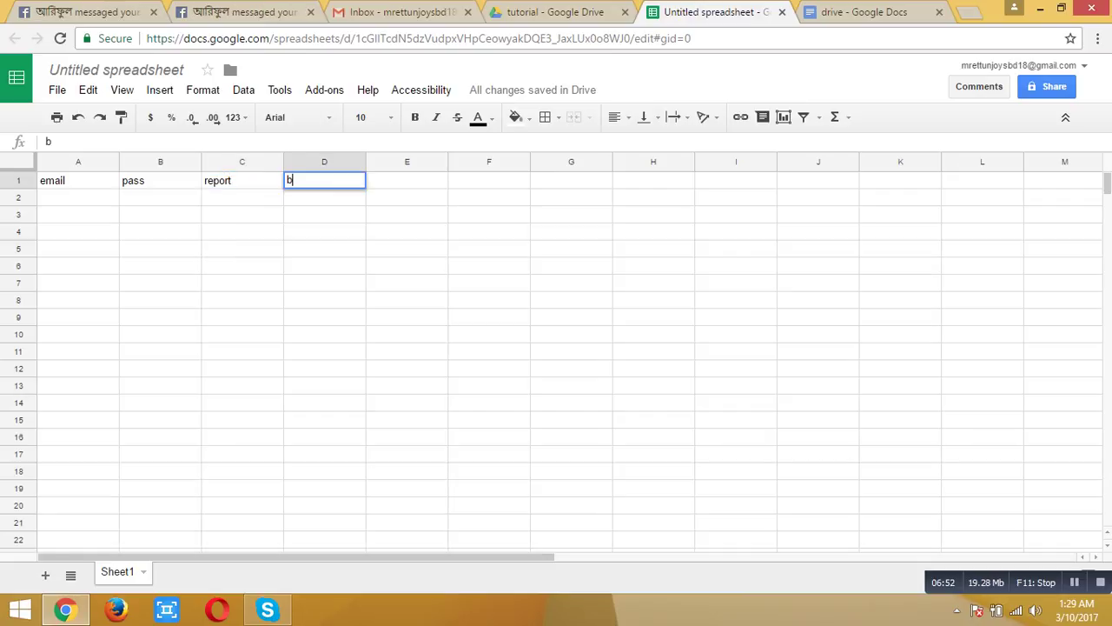
pyautogui.write('athe')
pyautogui.press('BackSpace')
pyautogui.press('BackSpace')
pyautogui.press('BackSpace')
pyautogui.press('BackSpace')
pyautogui.press('BackSpace')
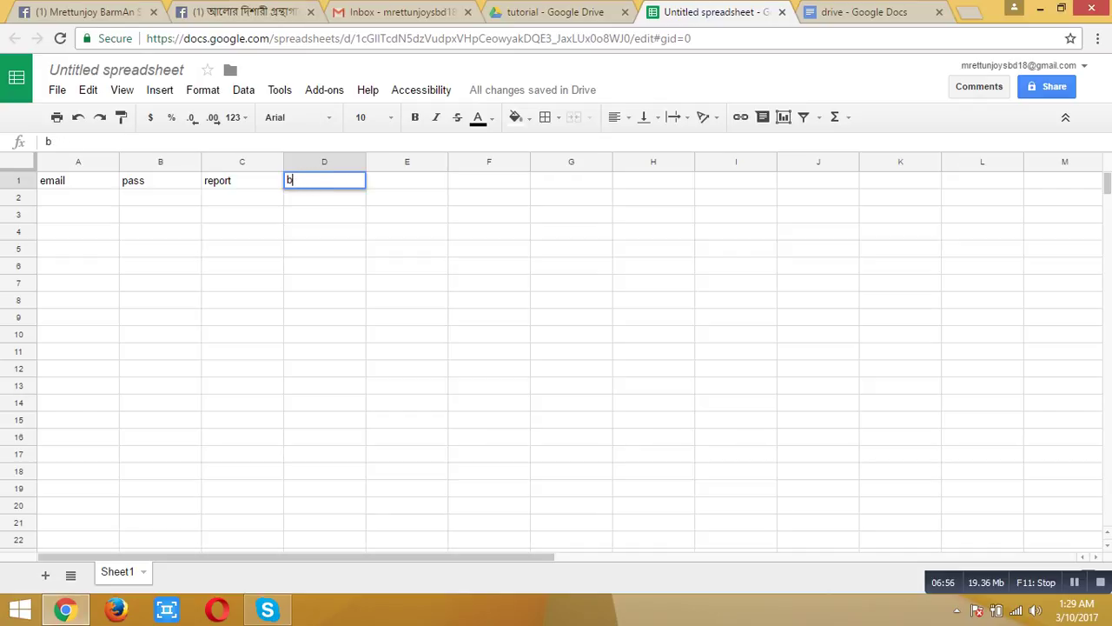
# Enter the header "date ofbirth" in cell D1
pyautogui.write('d')
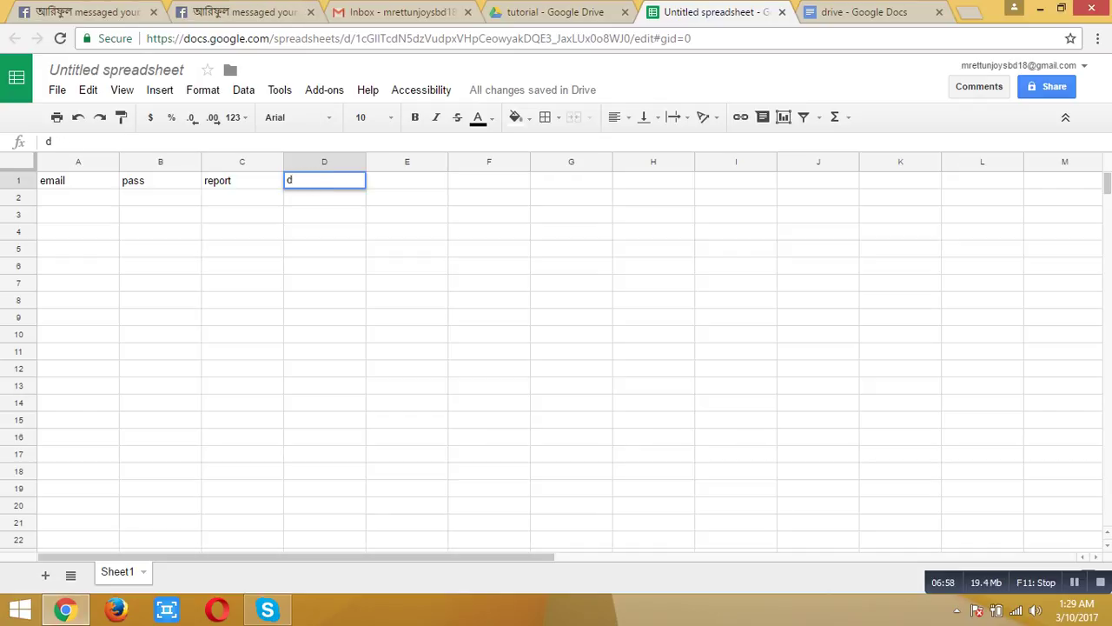
pyautogui.write('ate ofbi')
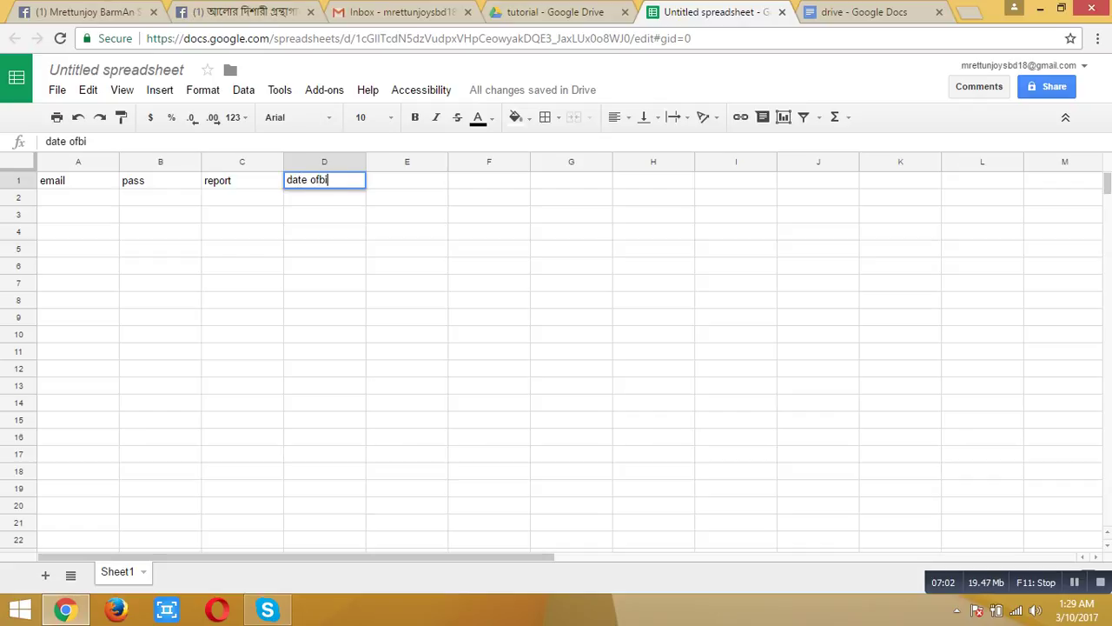
pyautogui.write('rth')
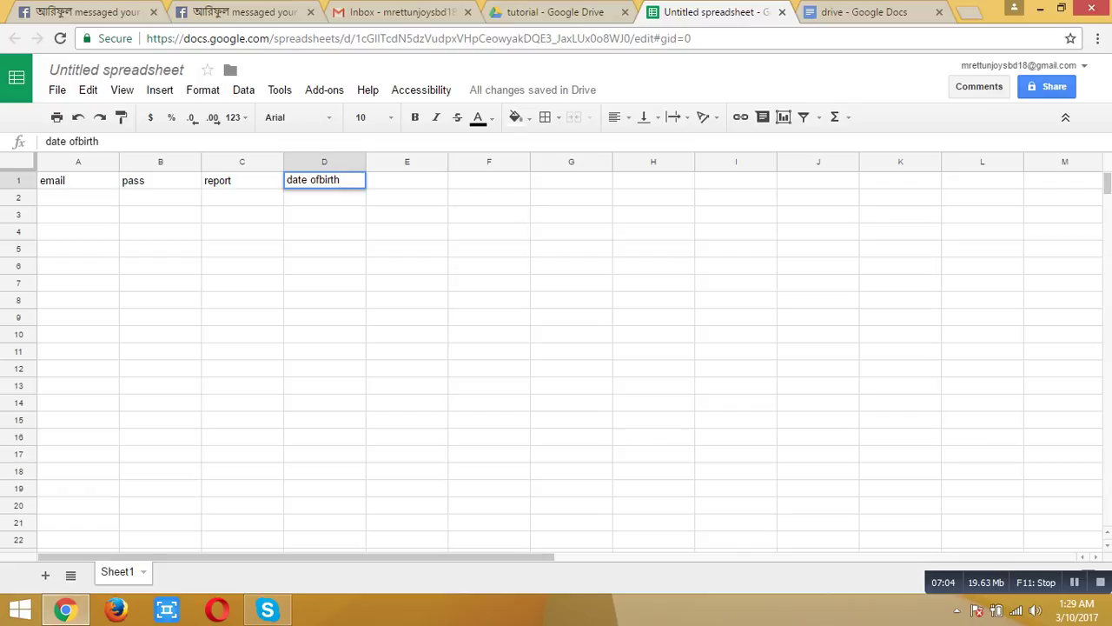
pyautogui.press('Left')
pyautogui.press('Left')
pyautogui.press('Left')
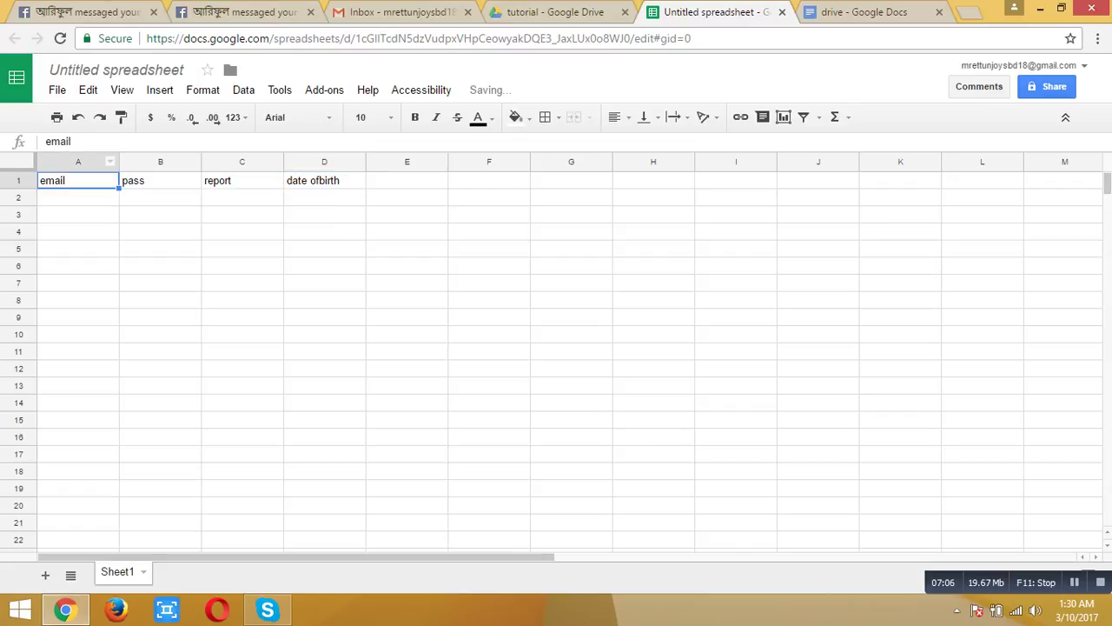
# Insert the missing space in the D1 header so it reads "date of birth"
pyautogui.press('Right')
pyautogui.press('Right')
pyautogui.press('Right')
pyautogui.press('F2')
pyautogui.press('Left')
pyautogui.press('Left')
pyautogui.press('Left')
pyautogui.press('Left')
pyautogui.press('Left')
pyautogui.press('Left')
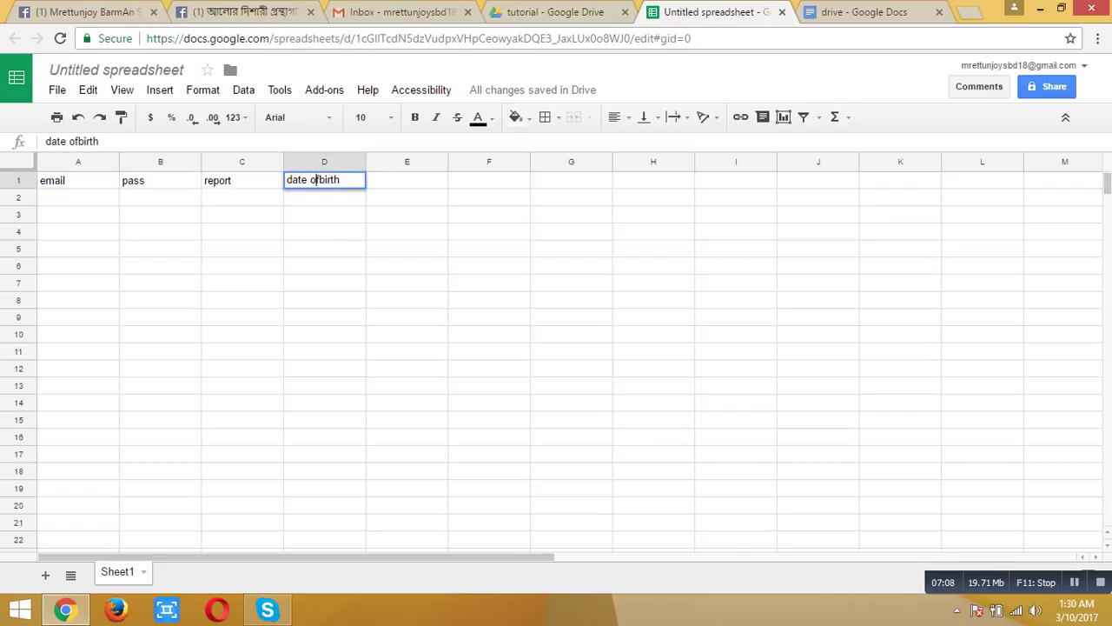
pyautogui.press('BackSpace')
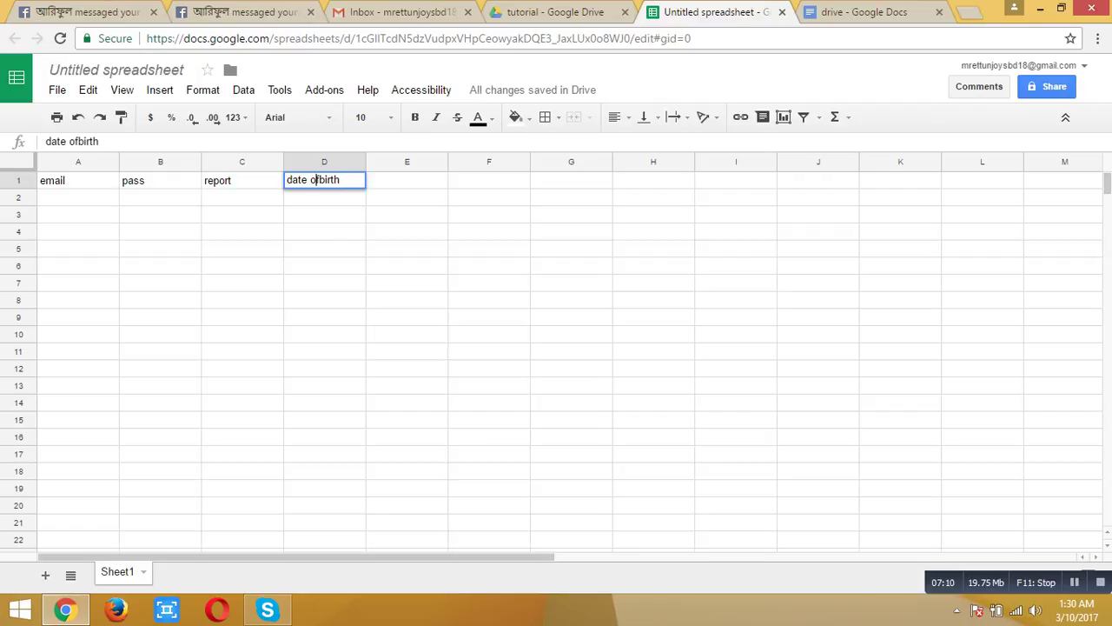
pyautogui.press('Right')
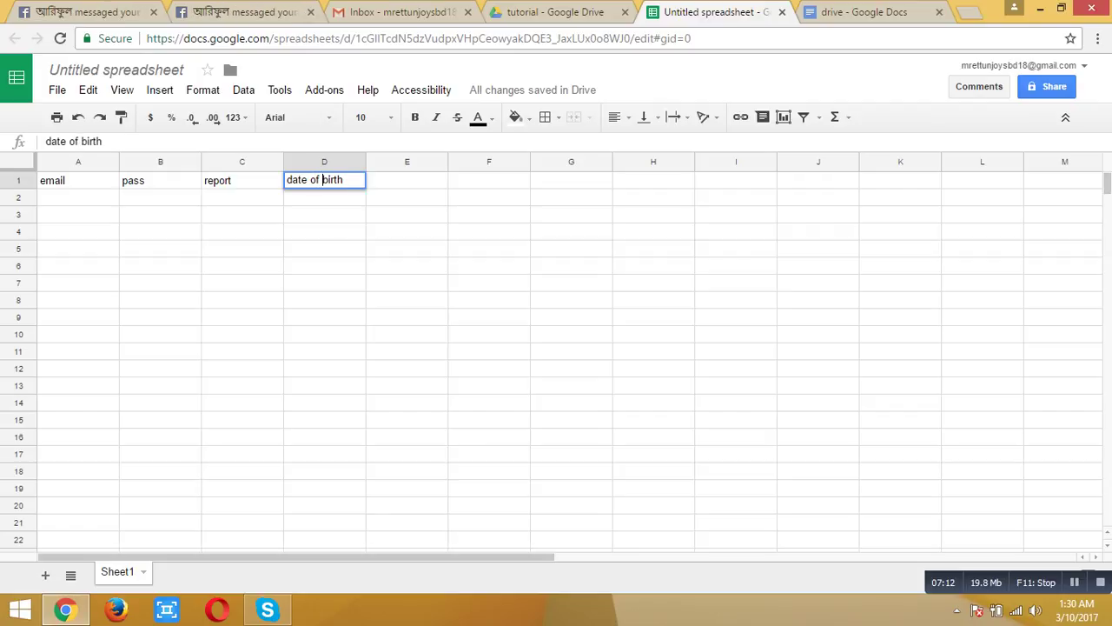
pyautogui.press('Tab')
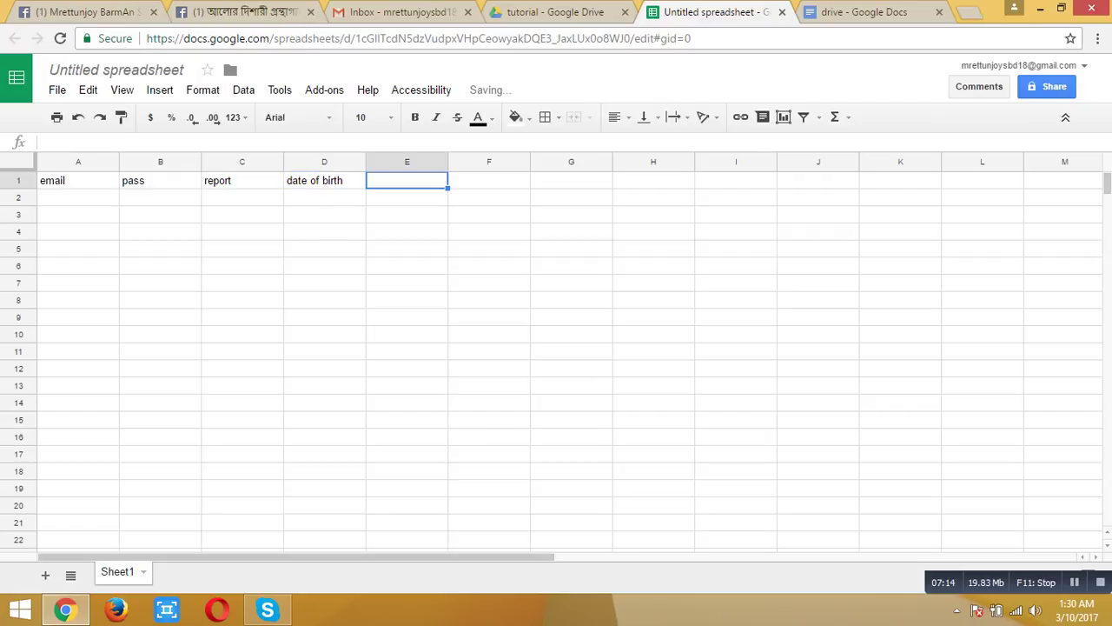
# Enter the header "profile link" in cell E1
pyautogui.write('profile')
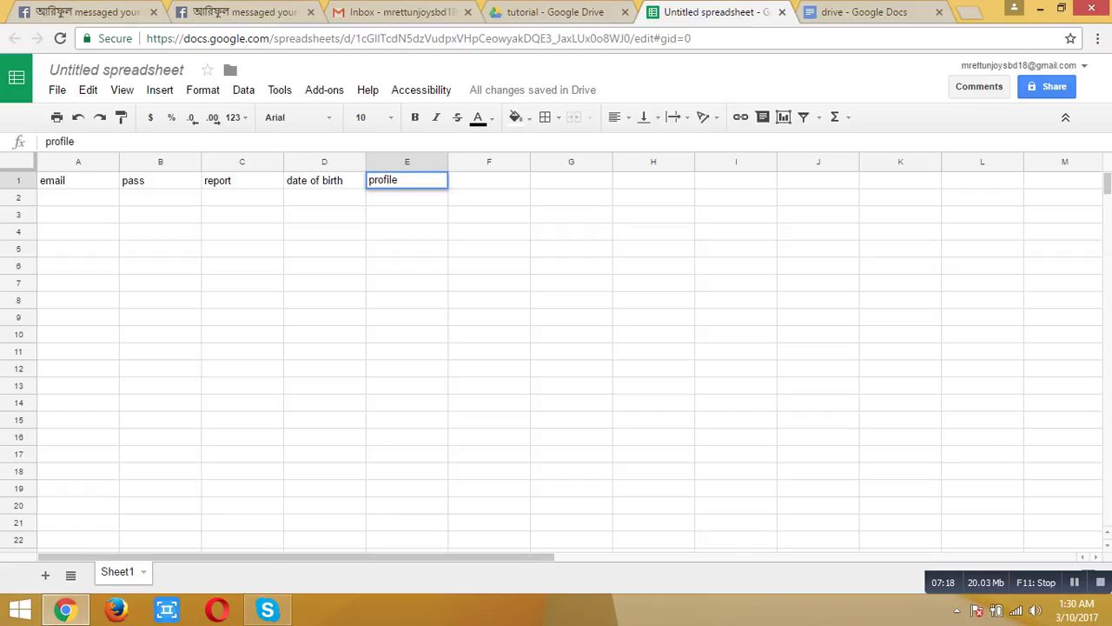
pyautogui.write(' link')
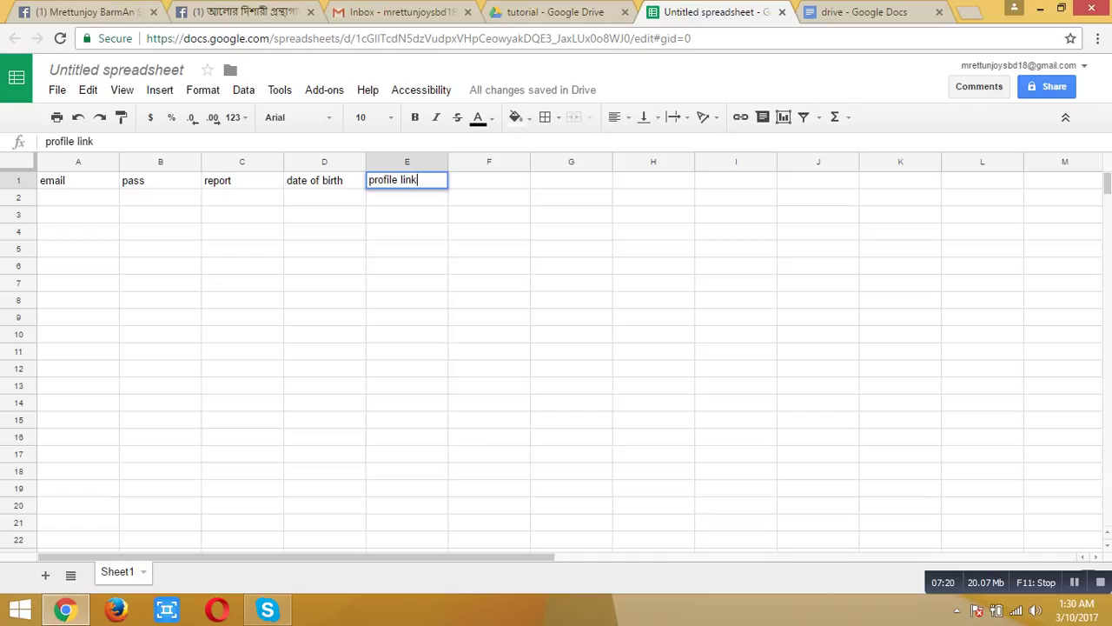
pyautogui.press('Tab')
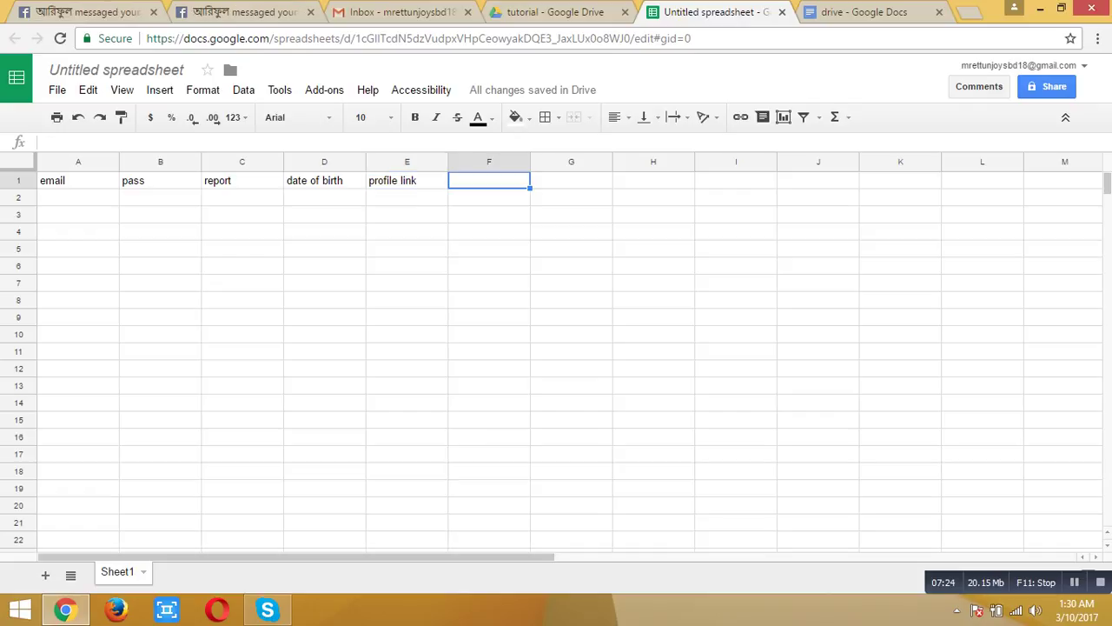
pyautogui.click(324, 300)
pyautogui.click(241, 265)
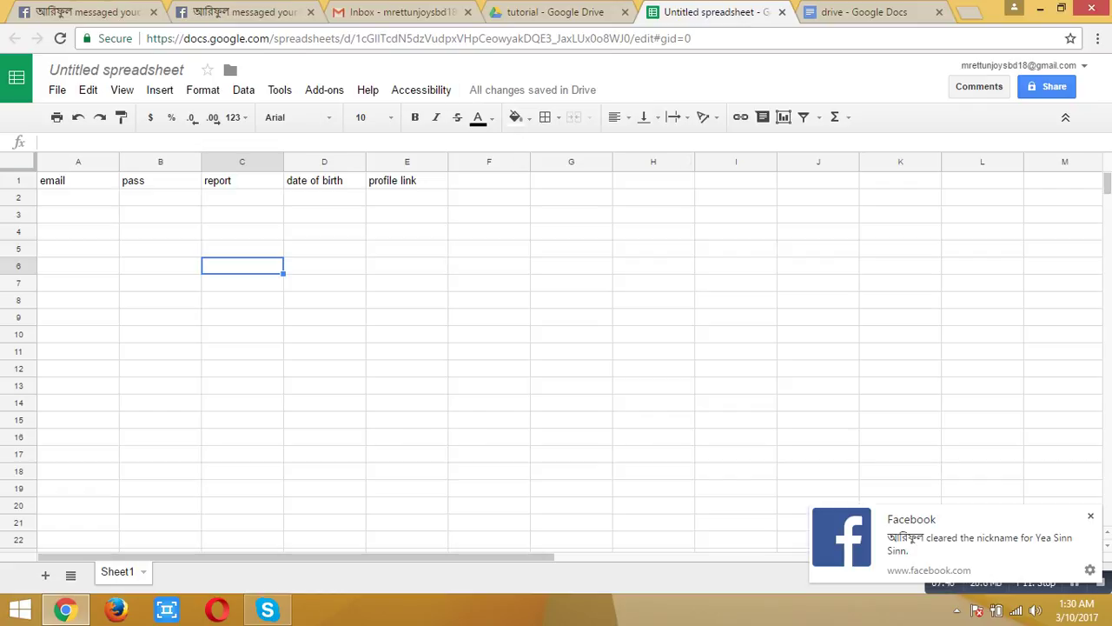
pyautogui.click(325, 266)
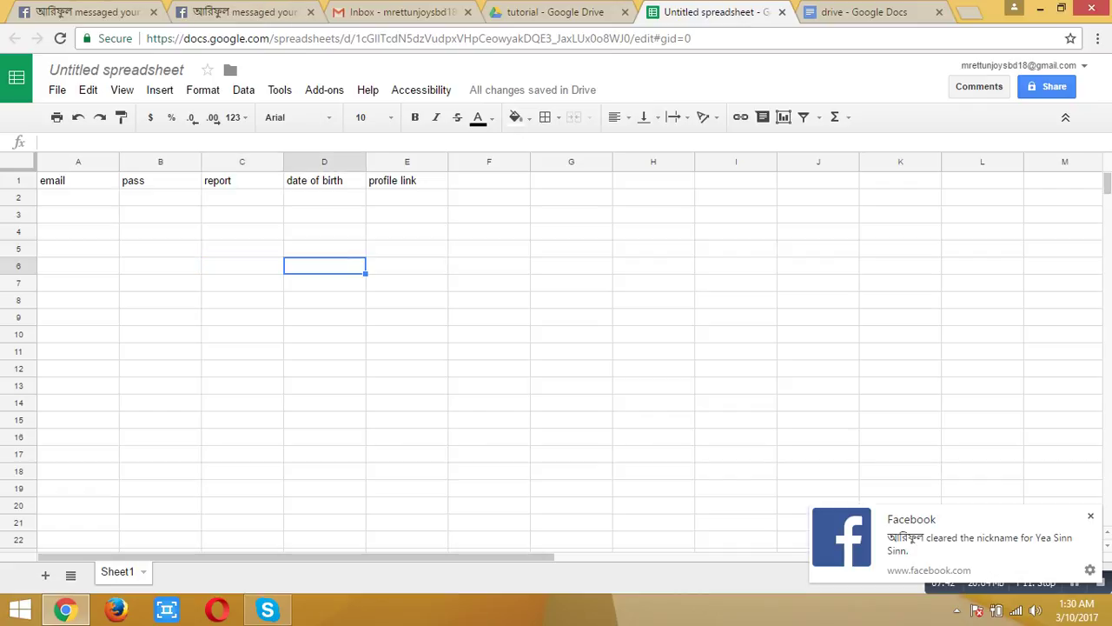
pyautogui.click(406, 283)
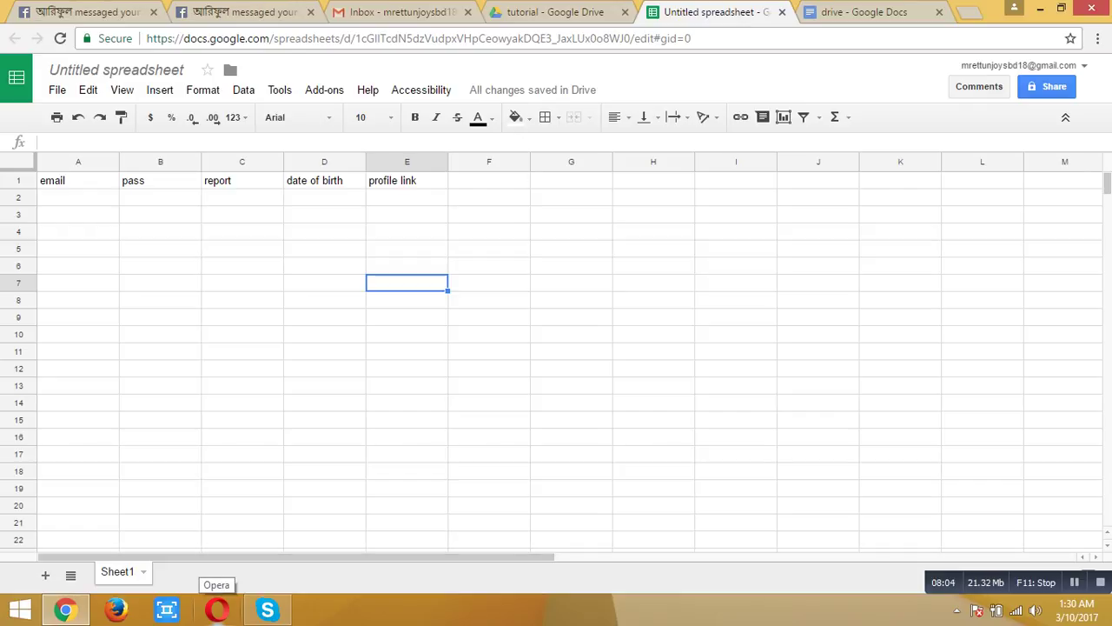
# Switch to Firefox and open the craigslist site through the short web address "cl"
pyautogui.moveTo(65, 609)
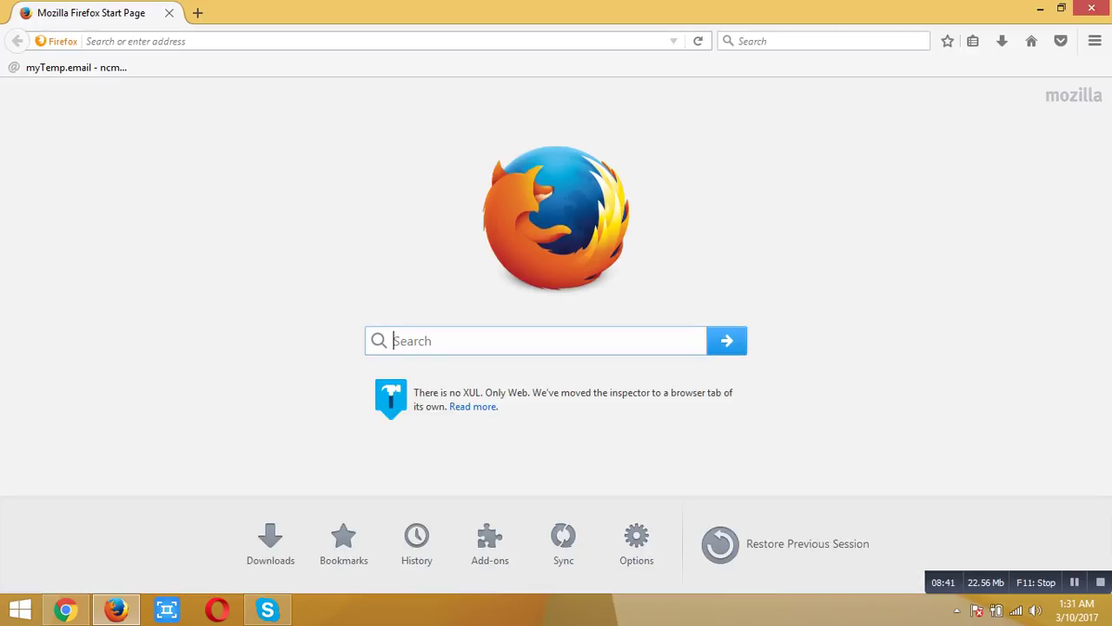
pyautogui.write('cl')
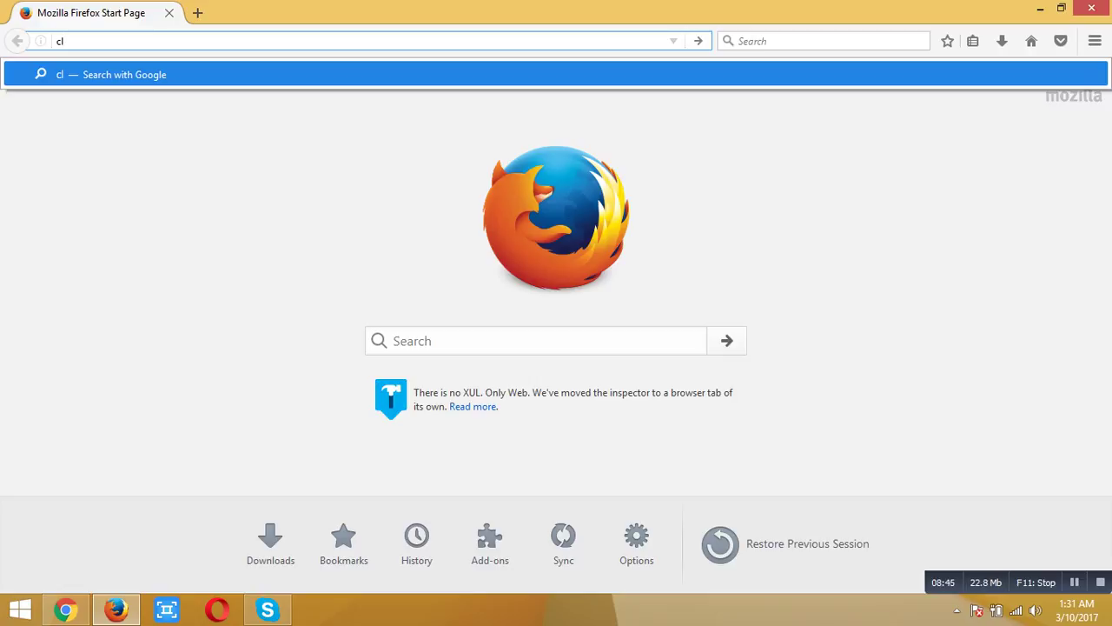
pyautogui.hotkey('ctrl', 'Return')
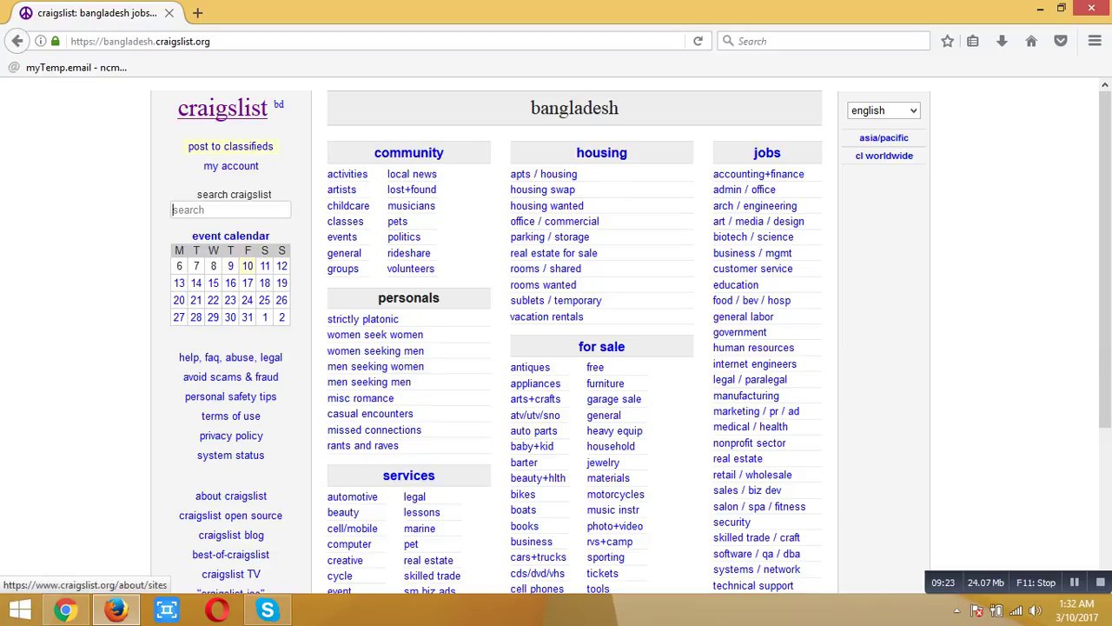
# Open craigslist's worldwide sites directory and dismiss the location-sharing request
pyautogui.click(222, 108)
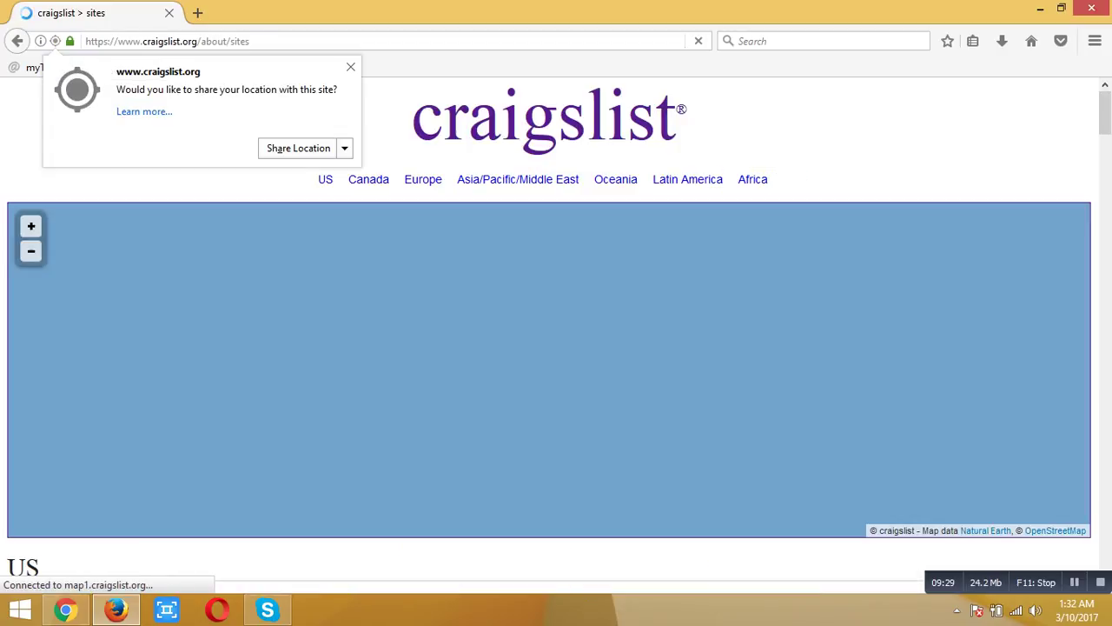
pyautogui.click(350, 67)
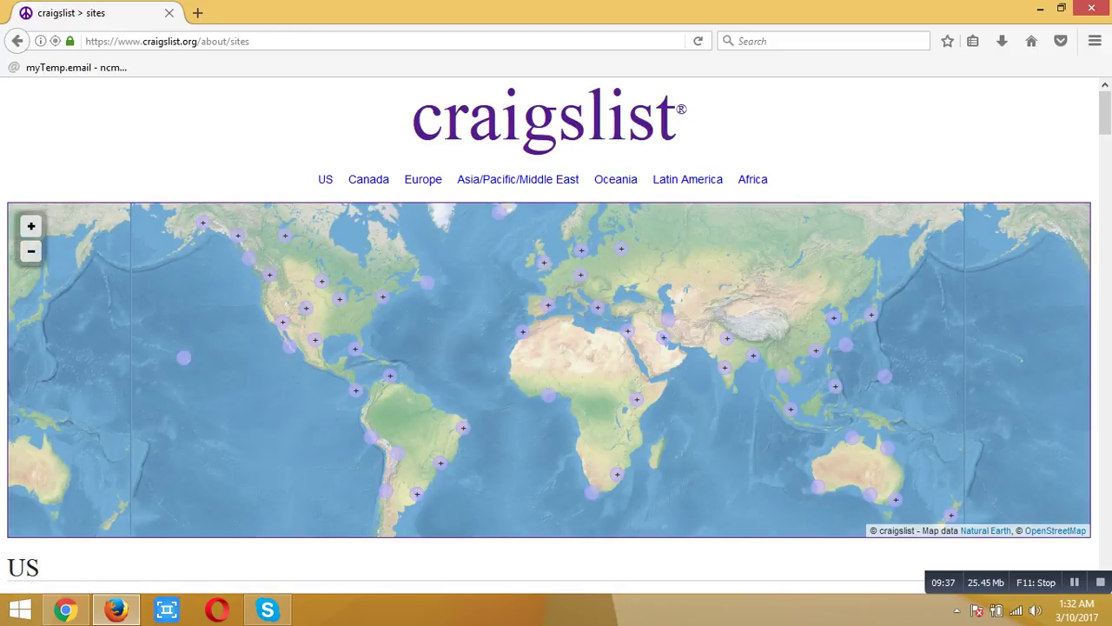
pyautogui.moveTo(776, 180); pyautogui.dragTo(735, 180)
pyautogui.click(793, 180)
pyautogui.scroll(-2, 556, 330)
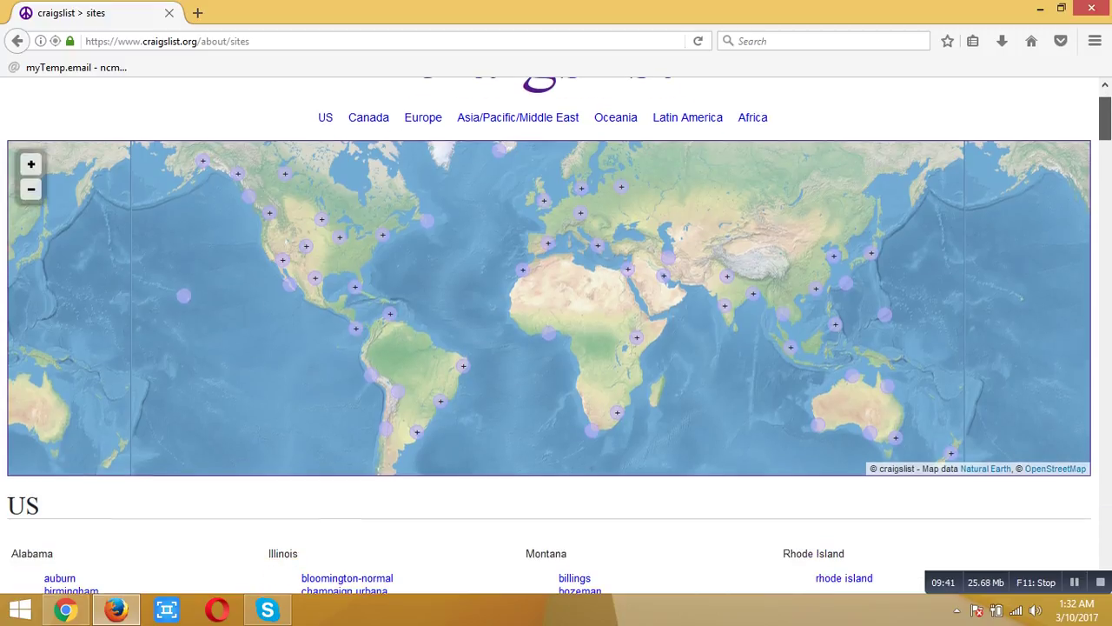
pyautogui.scroll(2, 556, 331)
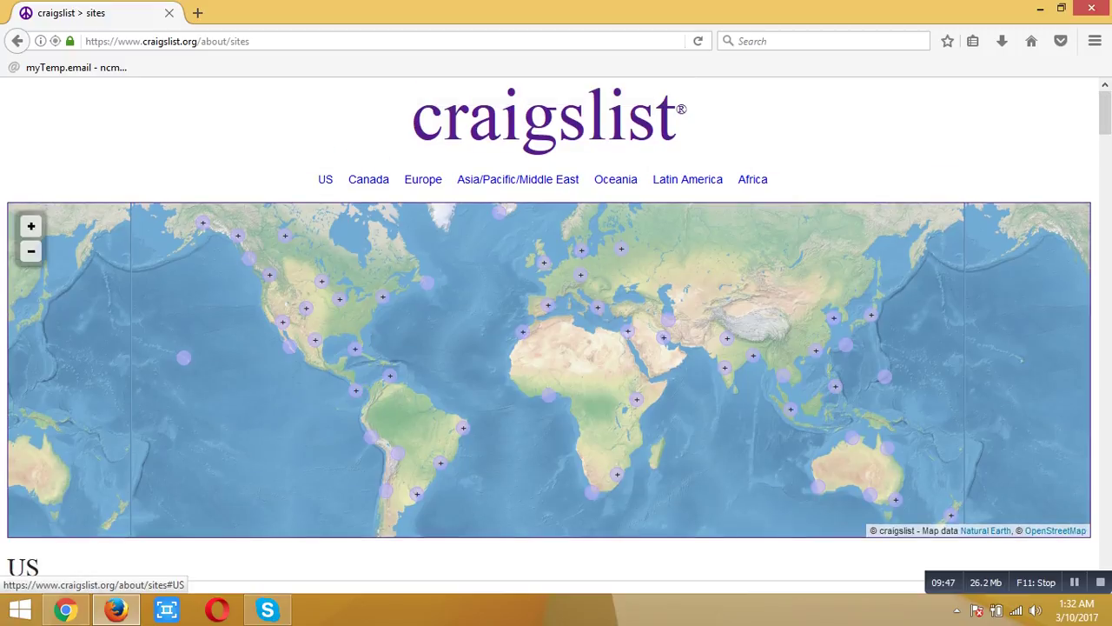
# Go to the US section of the sites directory and open the Chicago site under Illinois
pyautogui.click(325, 179)
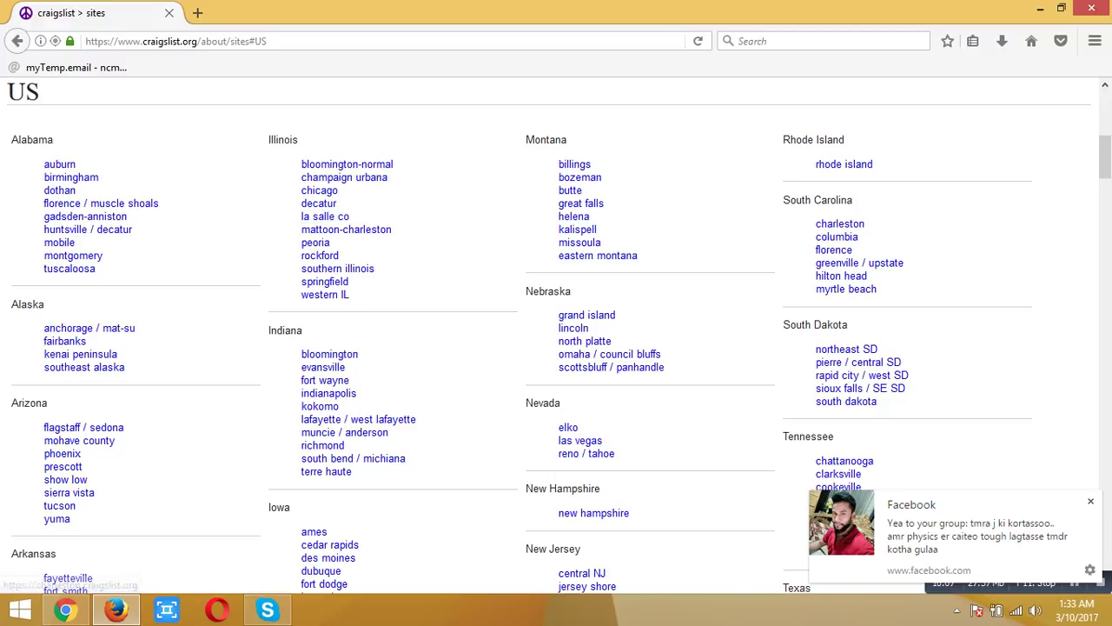
pyautogui.scroll(-5, 556, 337)
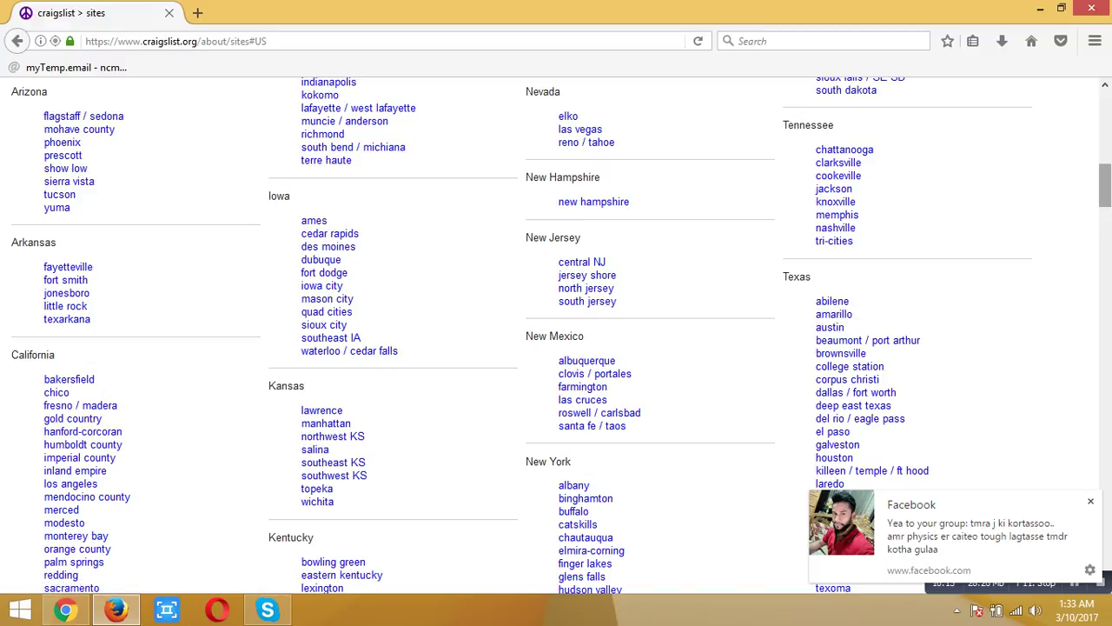
pyautogui.scroll(8, 556, 336)
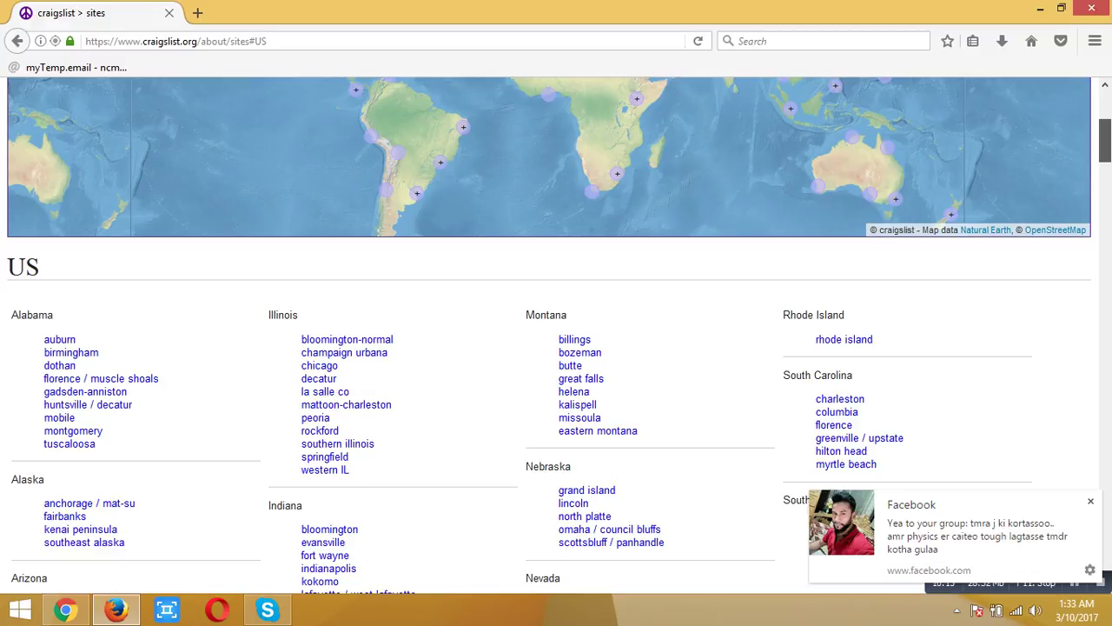
pyautogui.scroll(-2, 556, 336)
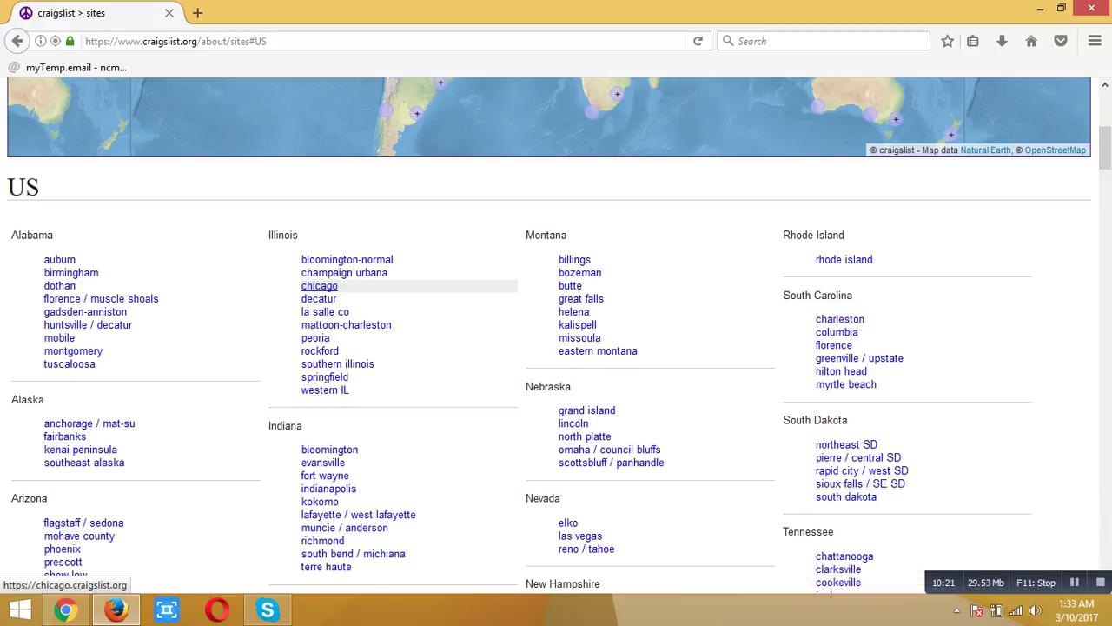
pyautogui.click(319, 285)
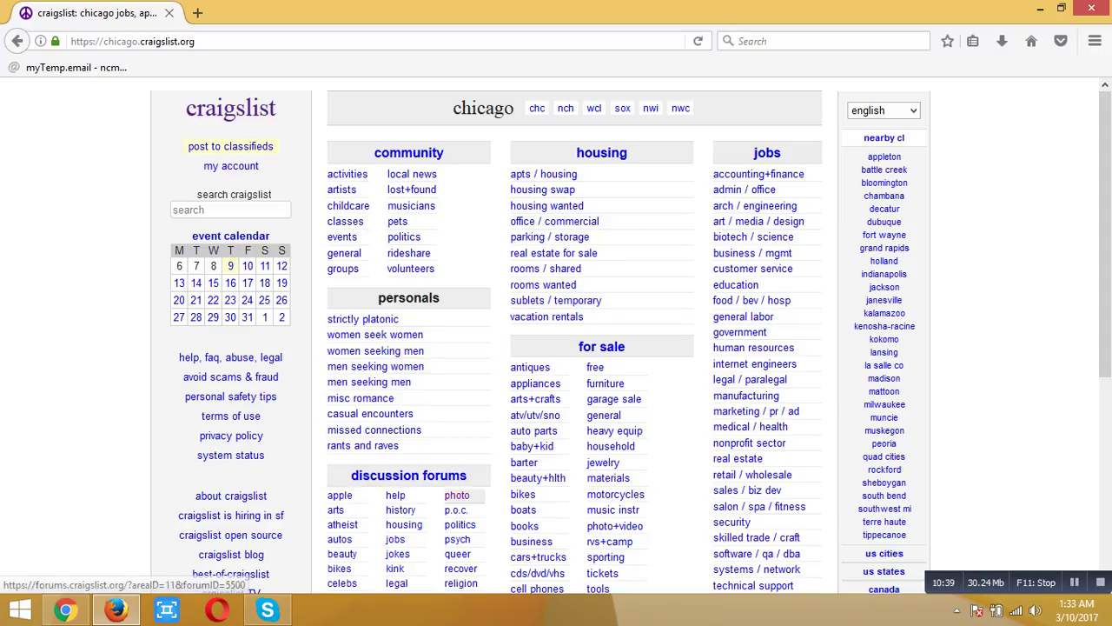
# Open the "men seeking women" listings in Chicago's personals and accept the age confirmation
pyautogui.scroll(-4, 556, 339)
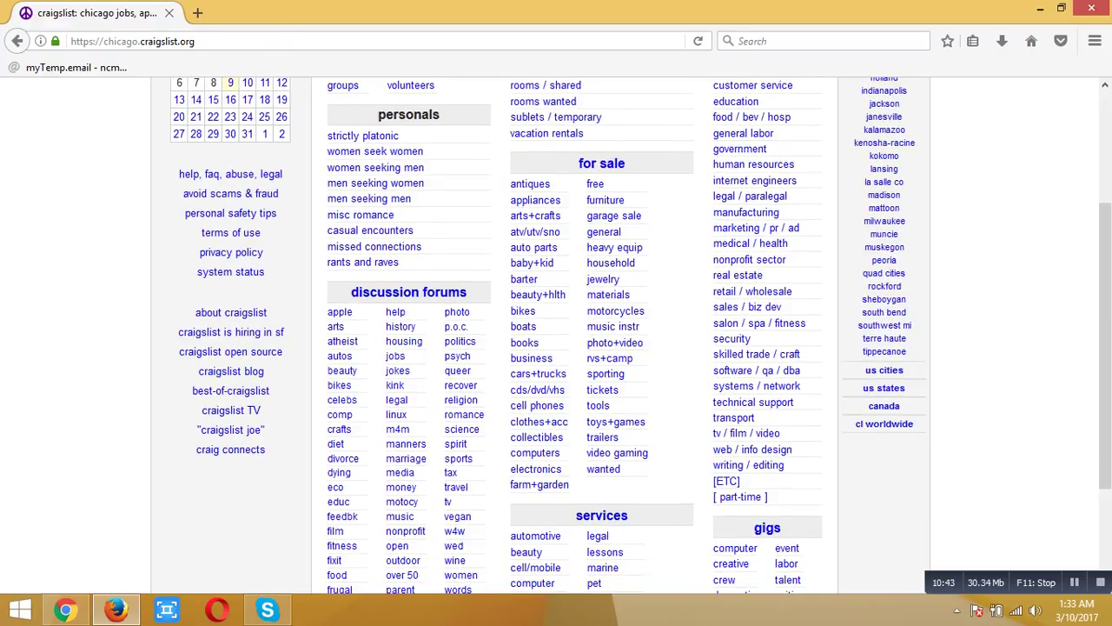
pyautogui.scroll(4, 556, 339)
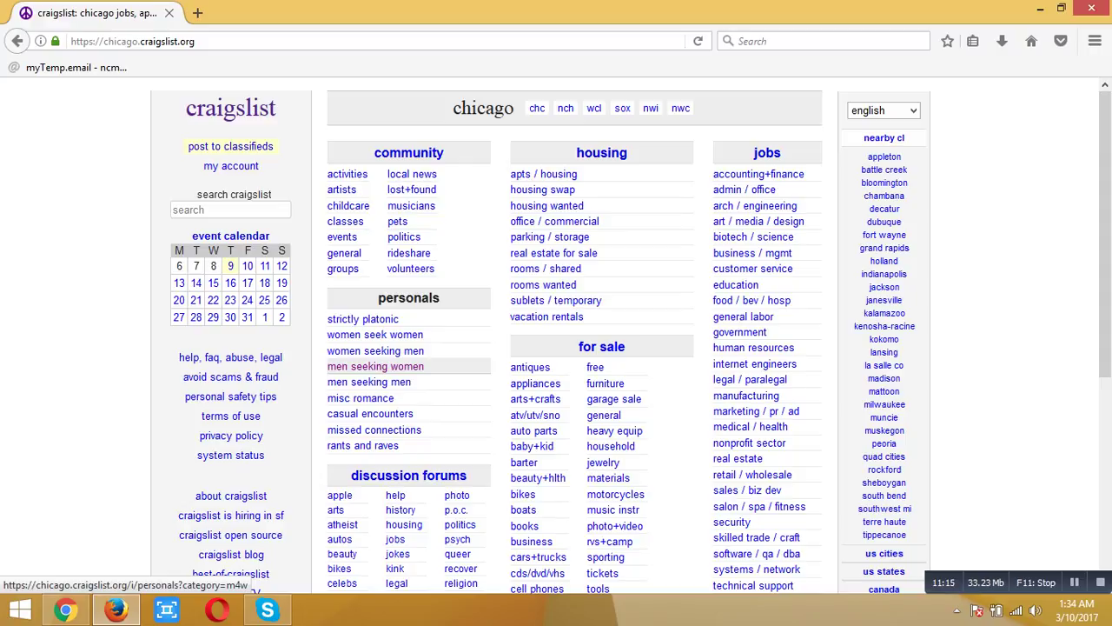
pyautogui.click(375, 366)
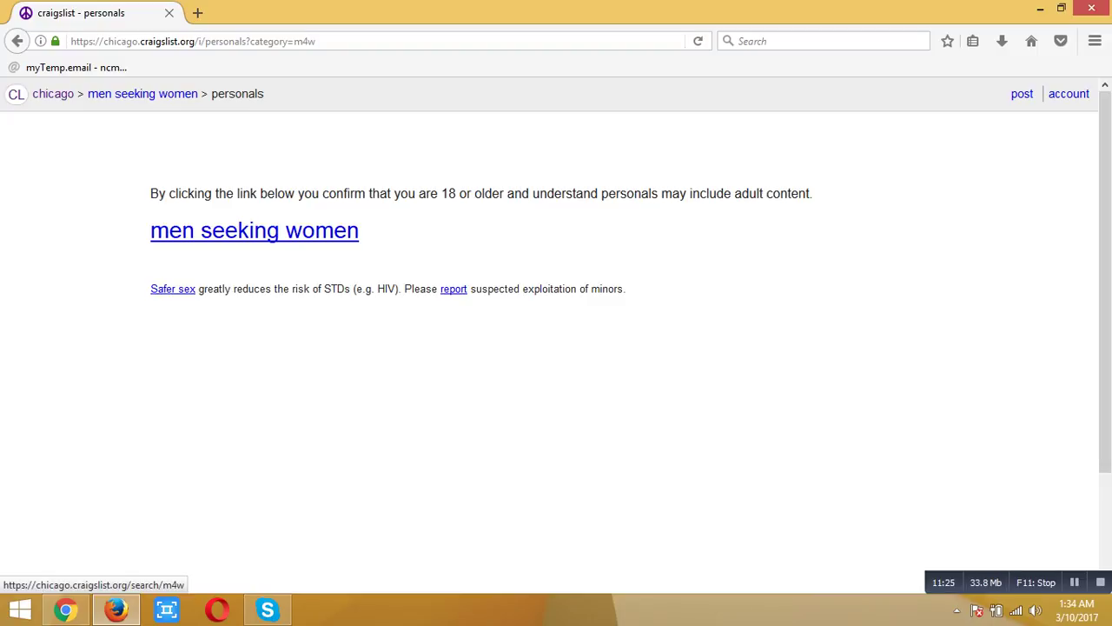
pyautogui.click(254, 231)
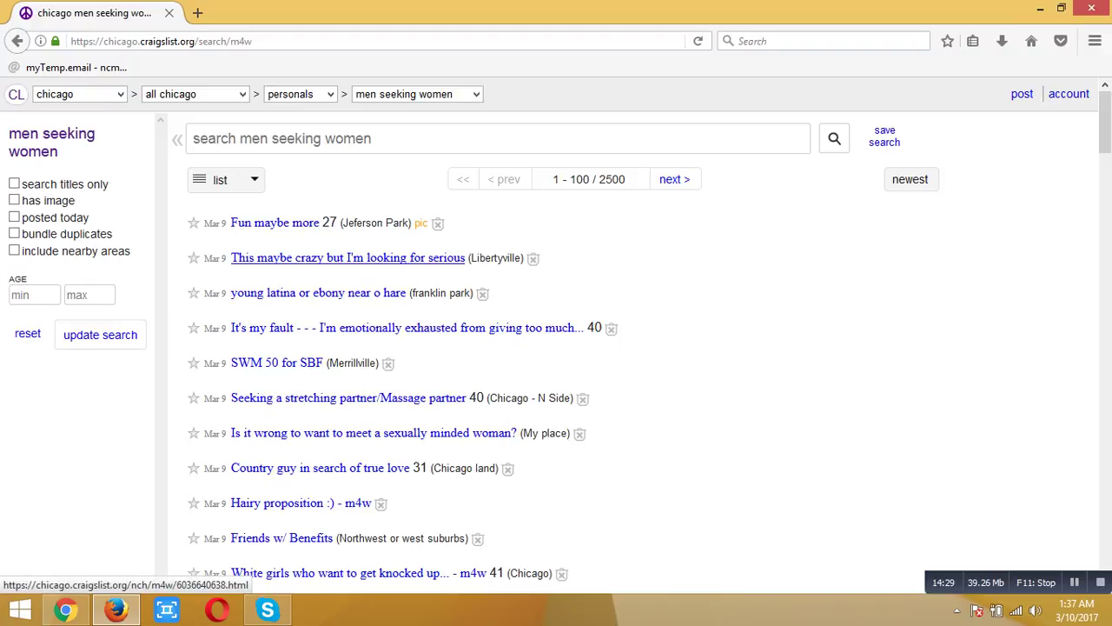
# Open the "This maybe crazy", "It's my fault", "Is it wrong" and "Country guy" posts in separate browser tabs
pyautogui.middleClick(348, 258)
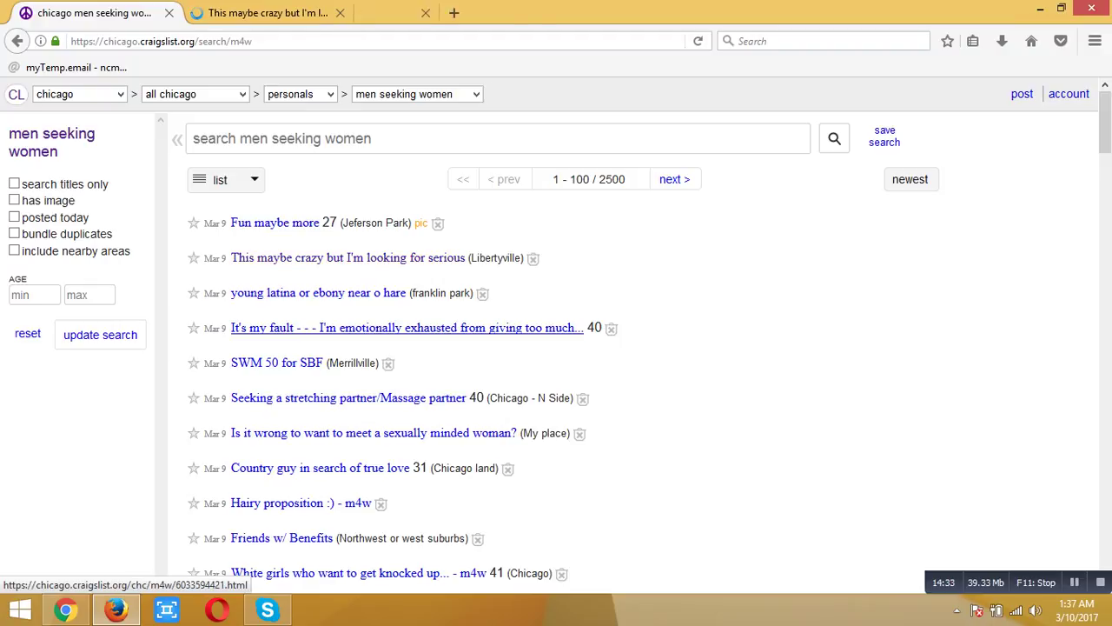
pyautogui.middleClick(407, 328)
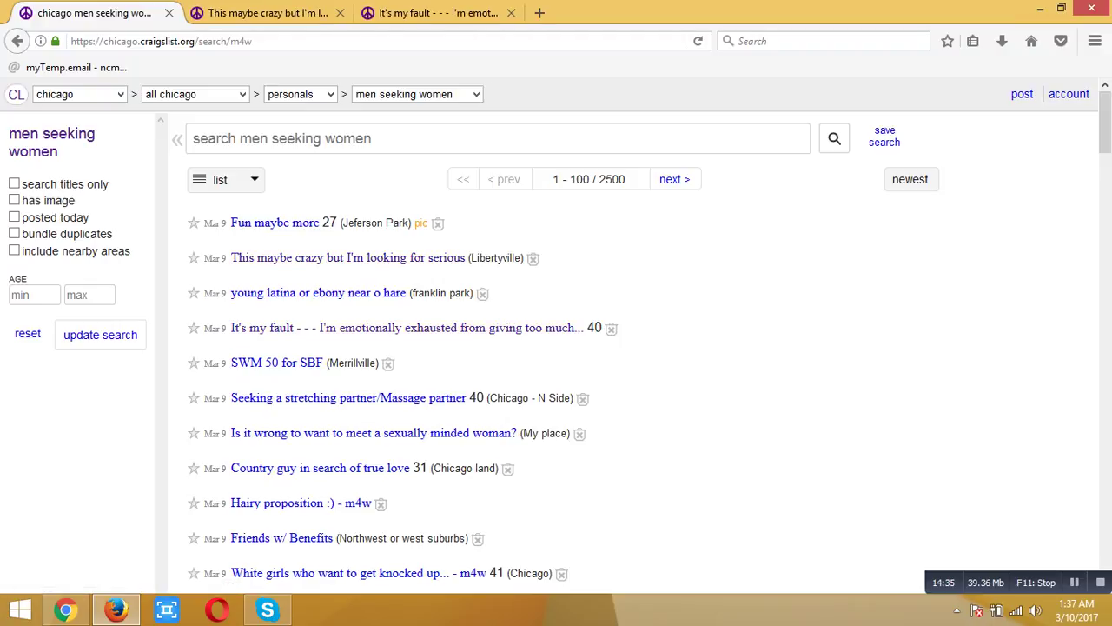
pyautogui.middleClick(374, 433)
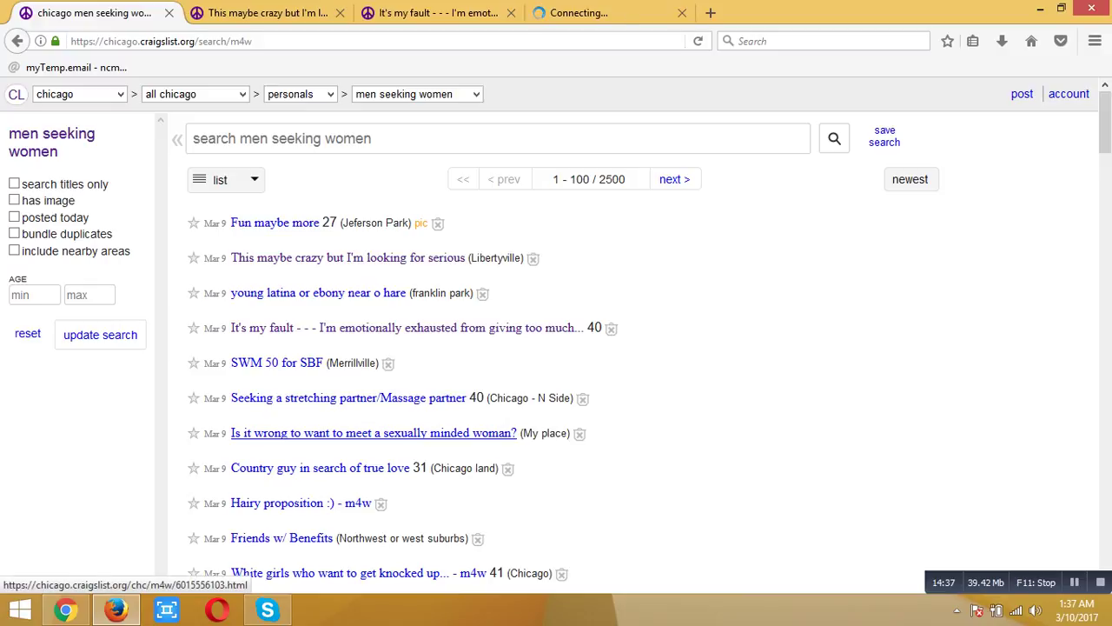
pyautogui.middleClick(319, 468)
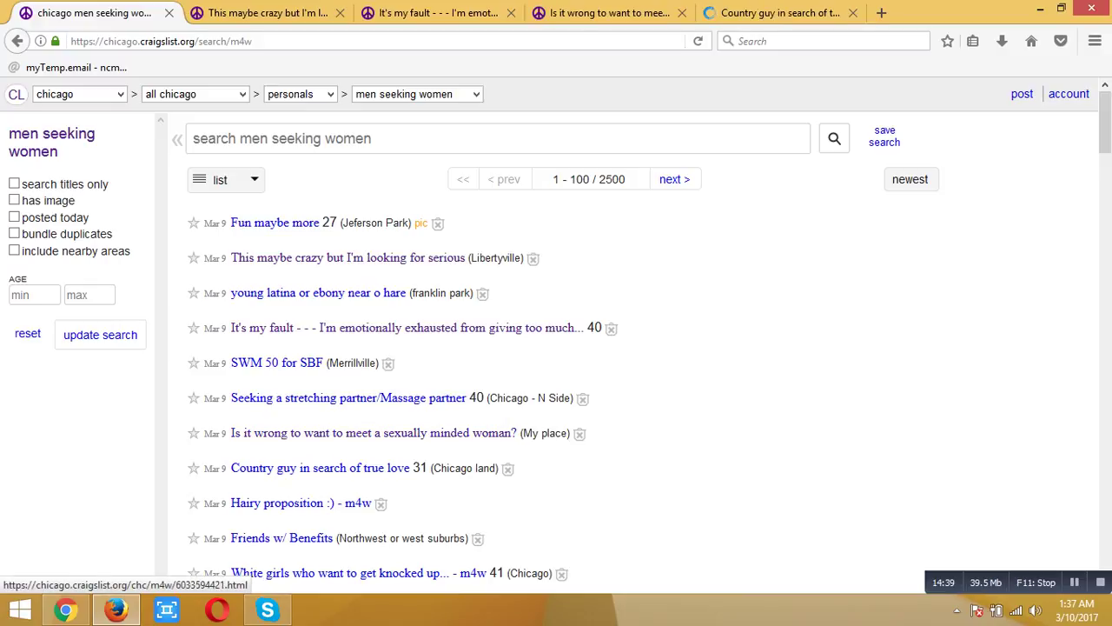
# Look through the four opened personals posts one after another
pyautogui.click(268, 12)
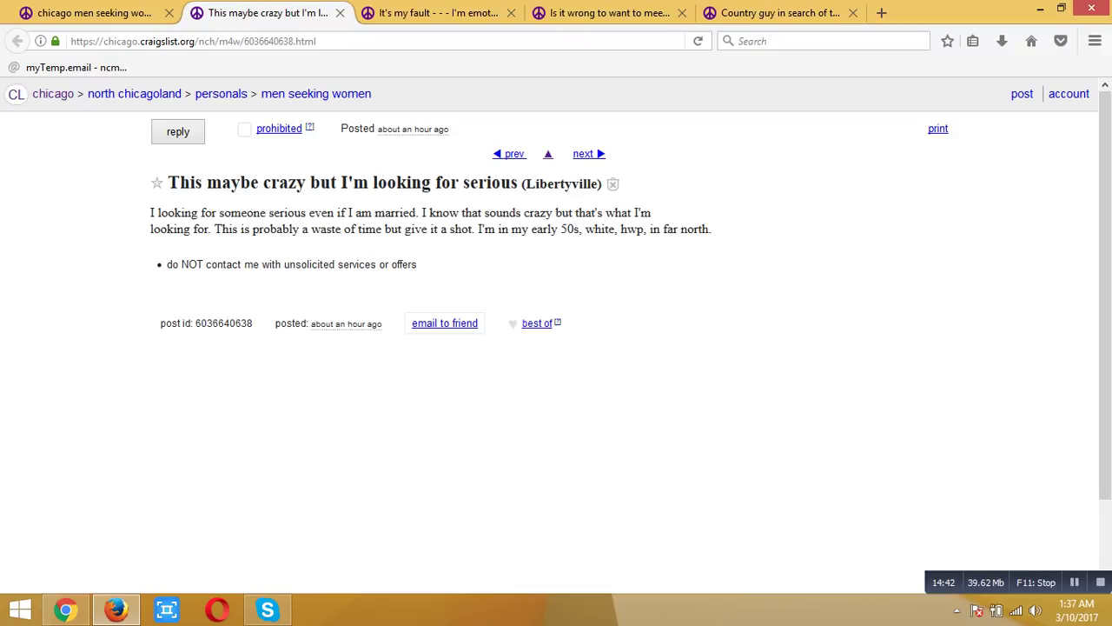
pyautogui.click(435, 12)
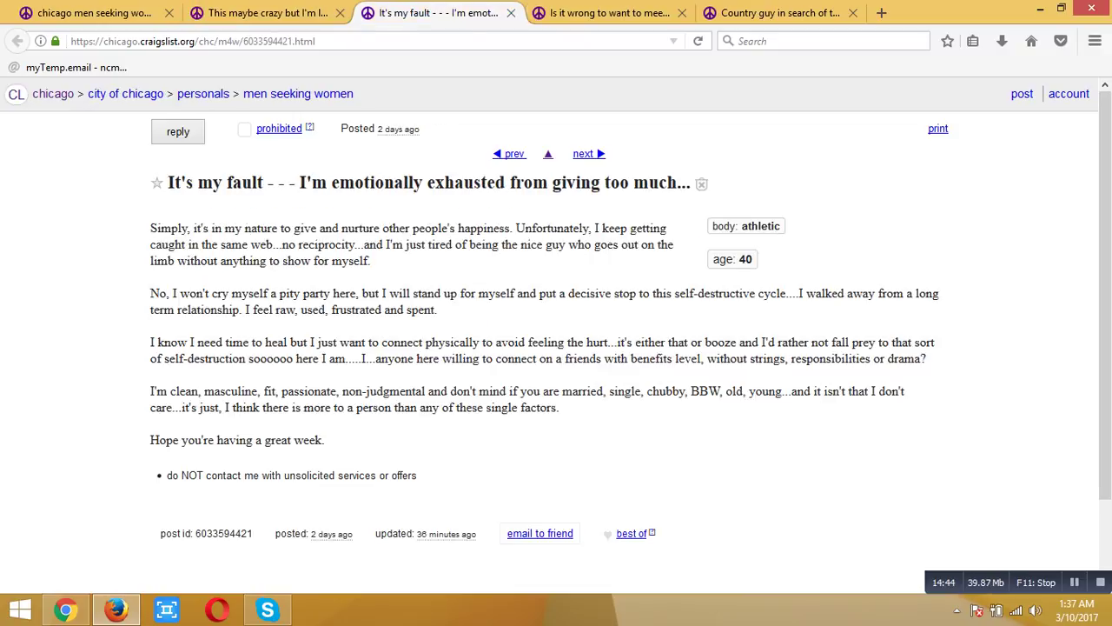
pyautogui.click(608, 13)
pyautogui.click(781, 13)
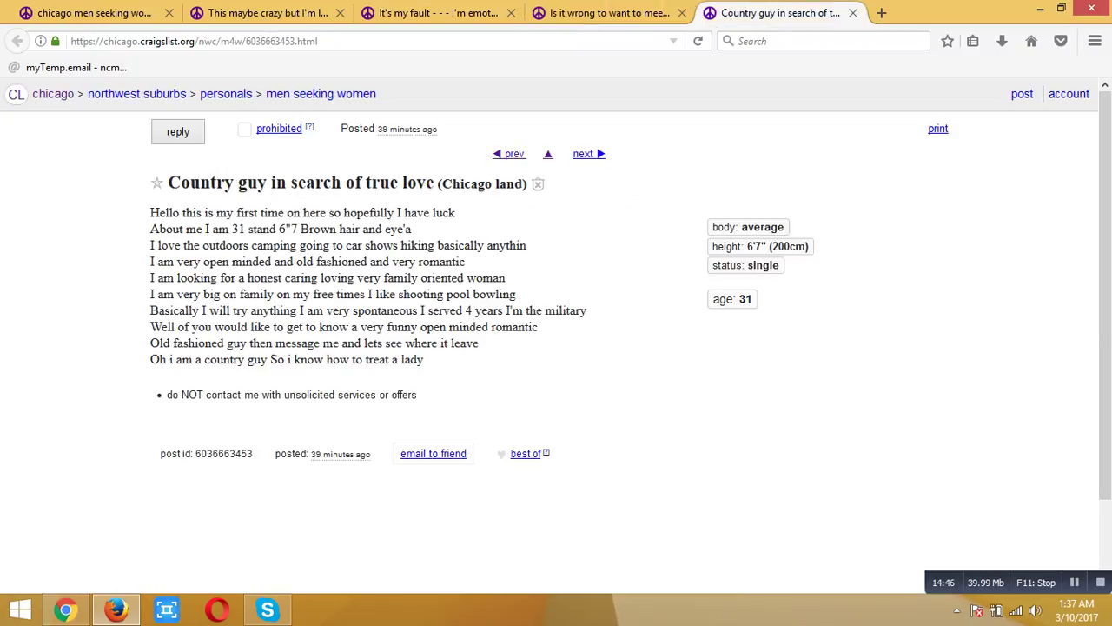
# Bring up the reply verification for the "This maybe crazy but I'm looking for serious" post and dismiss it
pyautogui.click(261, 13)
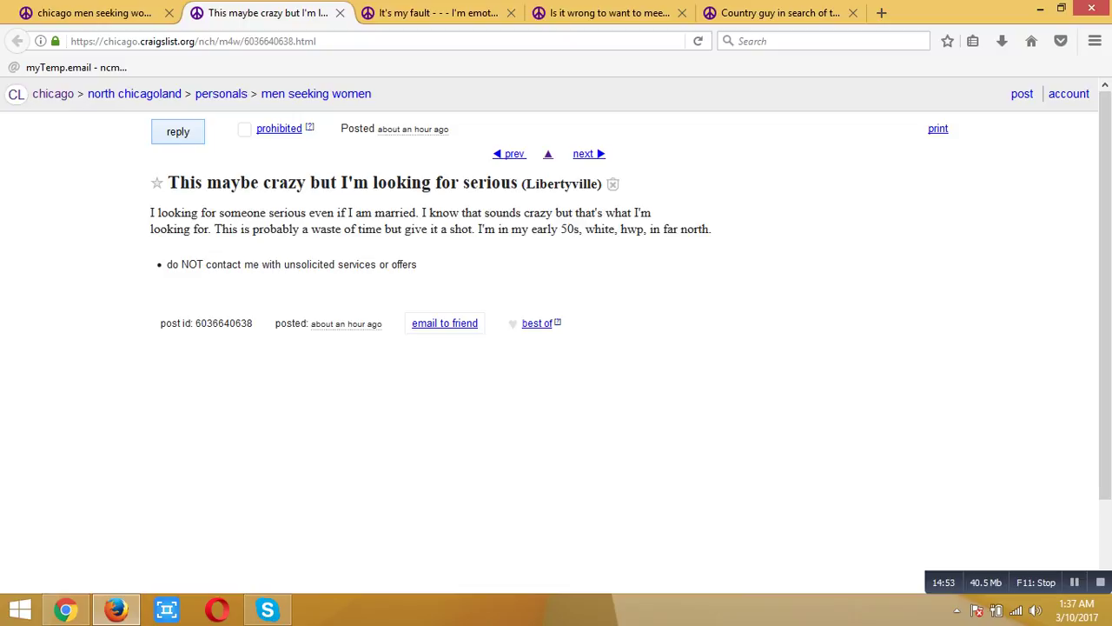
pyautogui.click(179, 132)
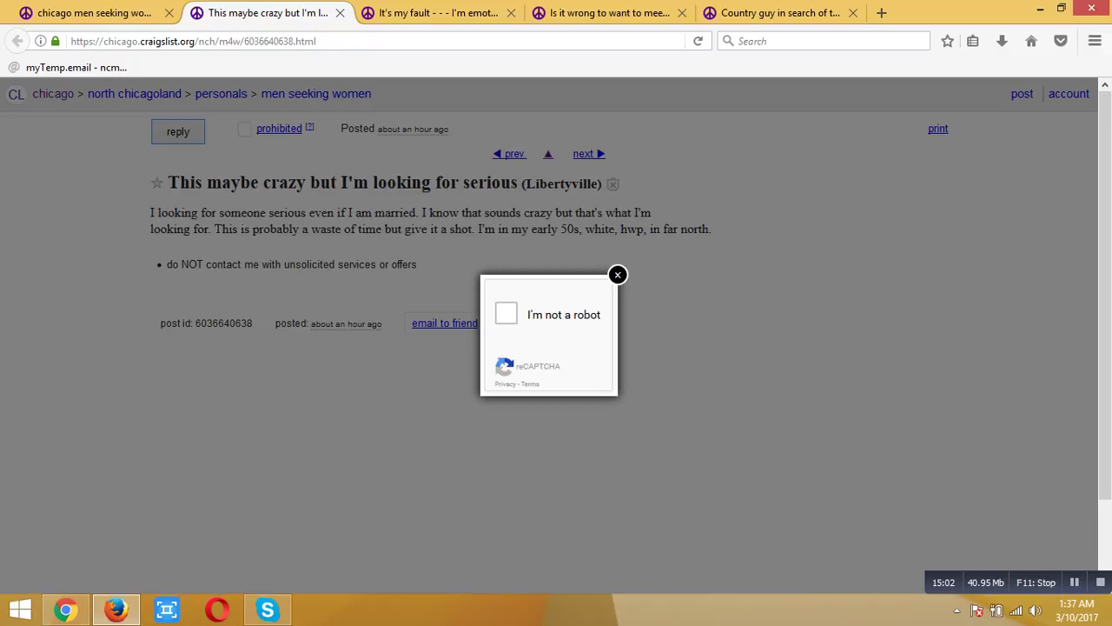
pyautogui.press('Escape')
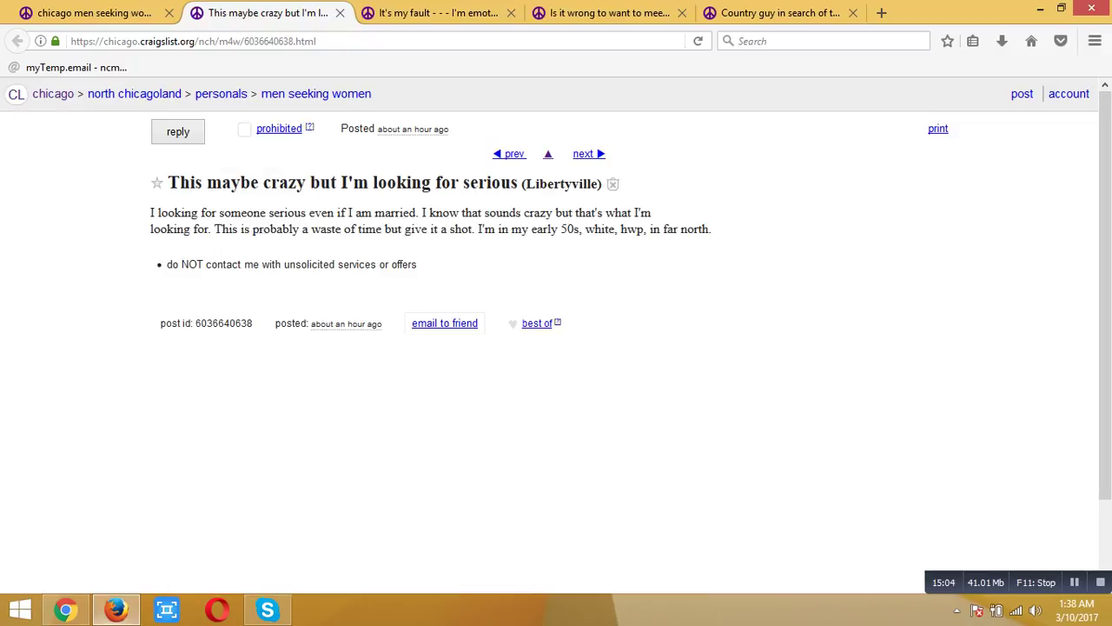
# Minimize the Firefox and Chrome windows to get to the desktop
pyautogui.moveTo(66, 608)
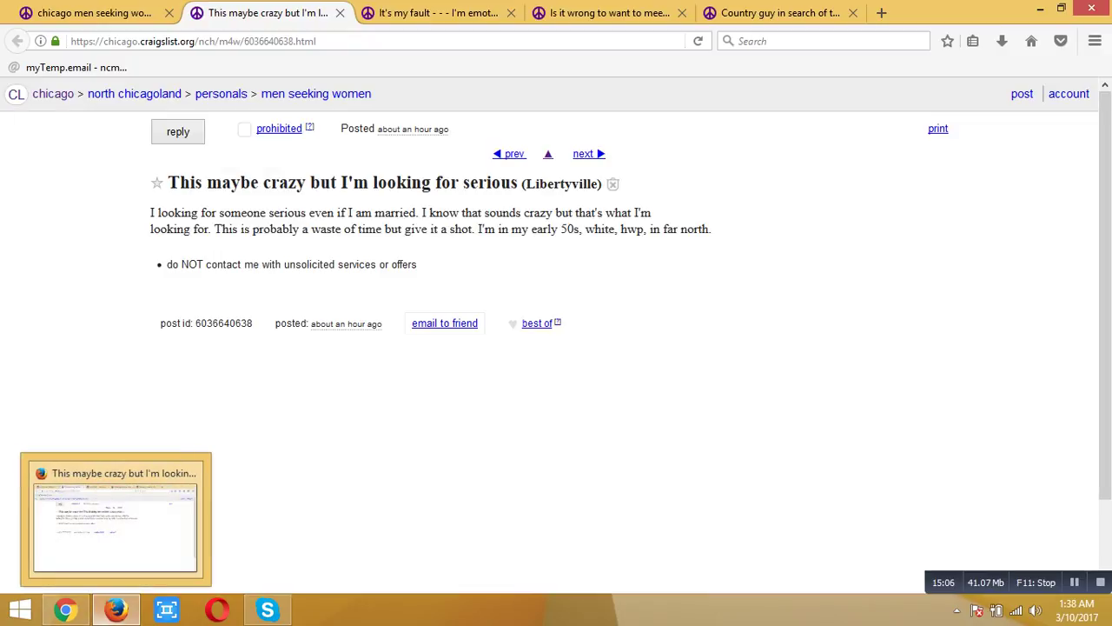
pyautogui.click(1040, 7)
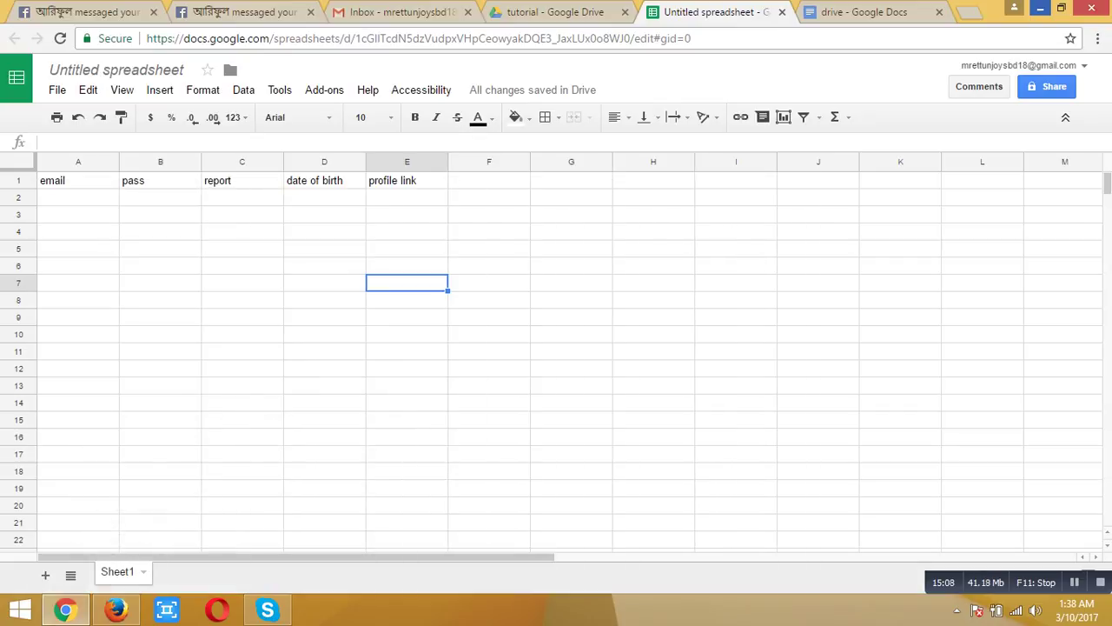
pyautogui.click(1040, 7)
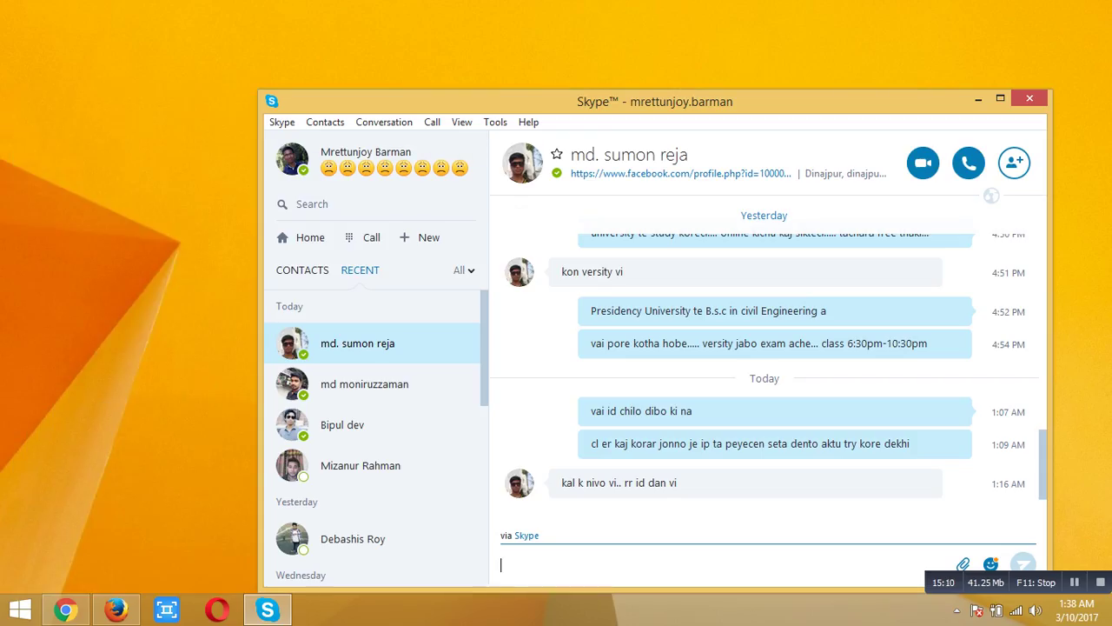
# Refresh the Windows desktop
pyautogui.click(171, 196)
pyautogui.rightClick(172, 197)
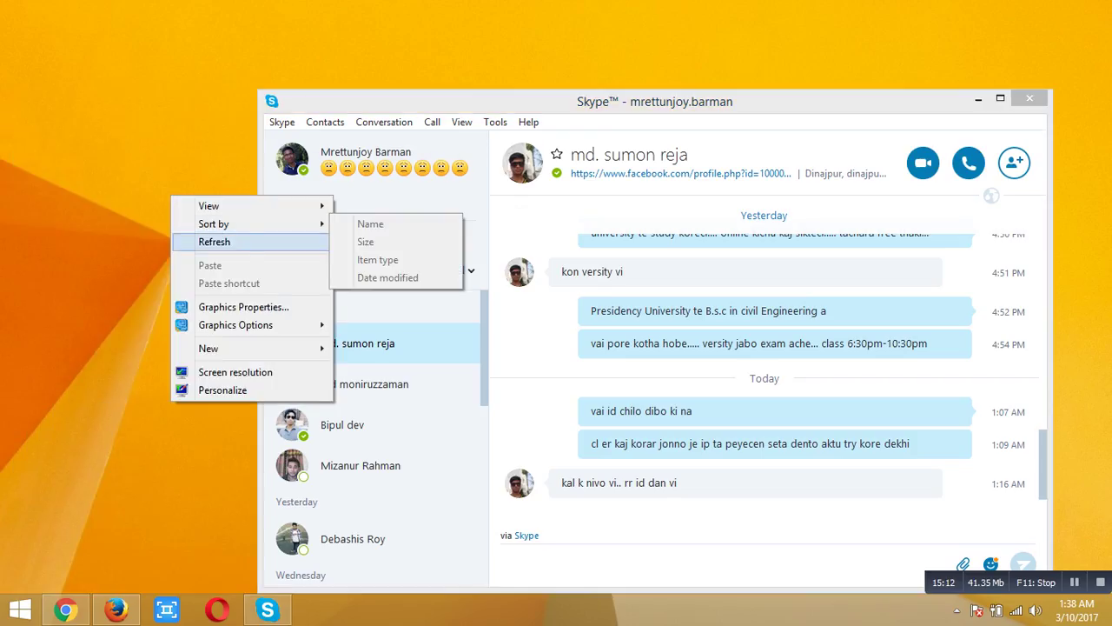
pyautogui.click(213, 241)
pyautogui.rightClick(185, 239)
pyautogui.click(217, 287)
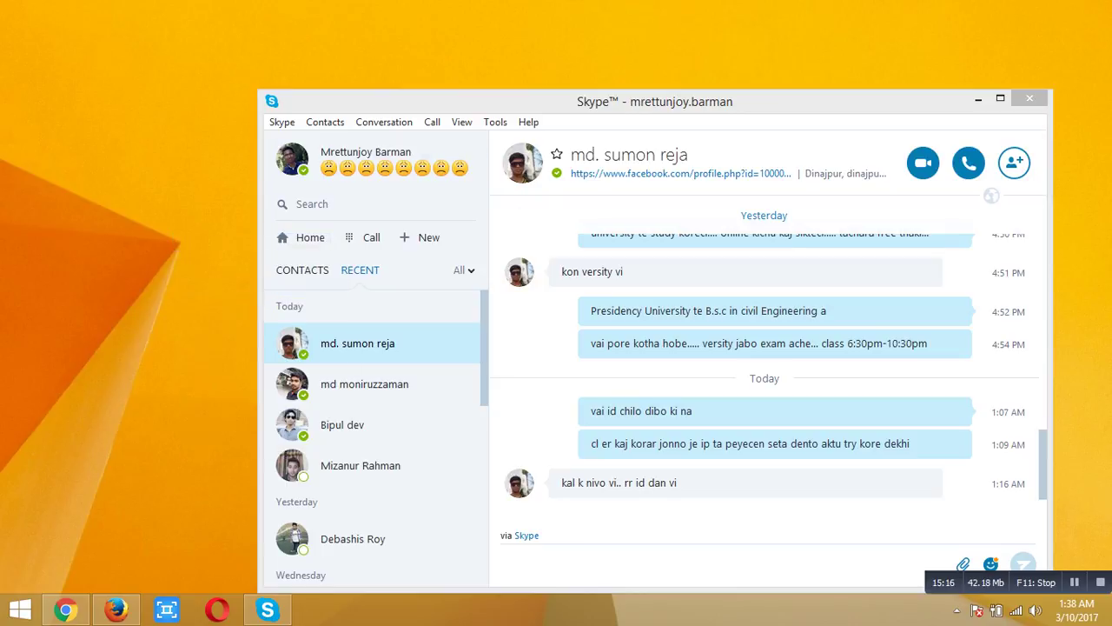
pyautogui.click(957, 610)
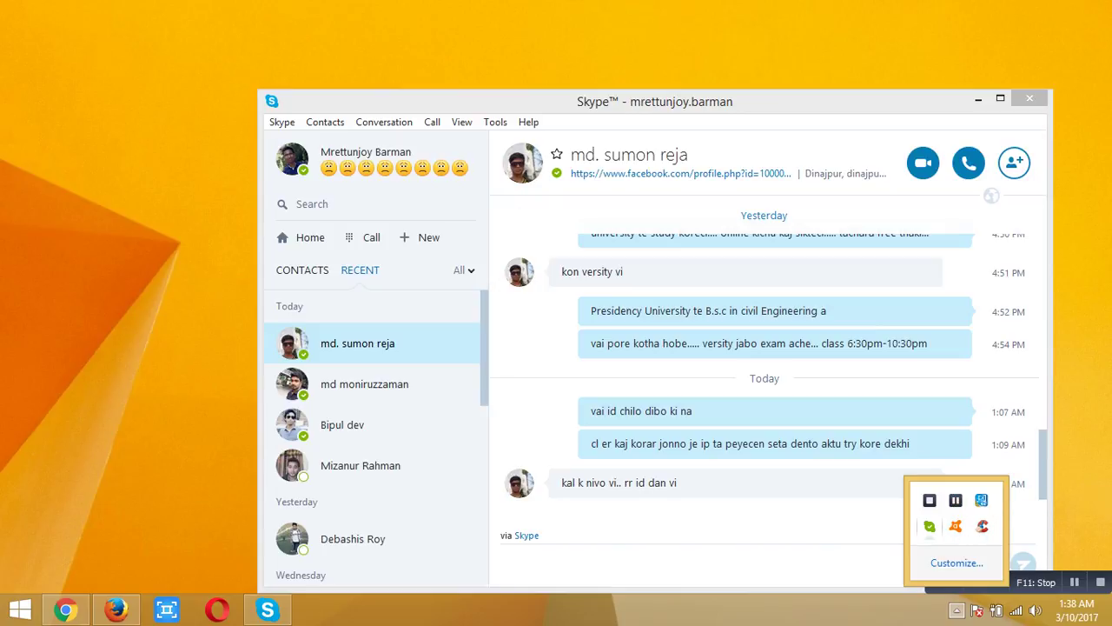
pyautogui.press('Escape')
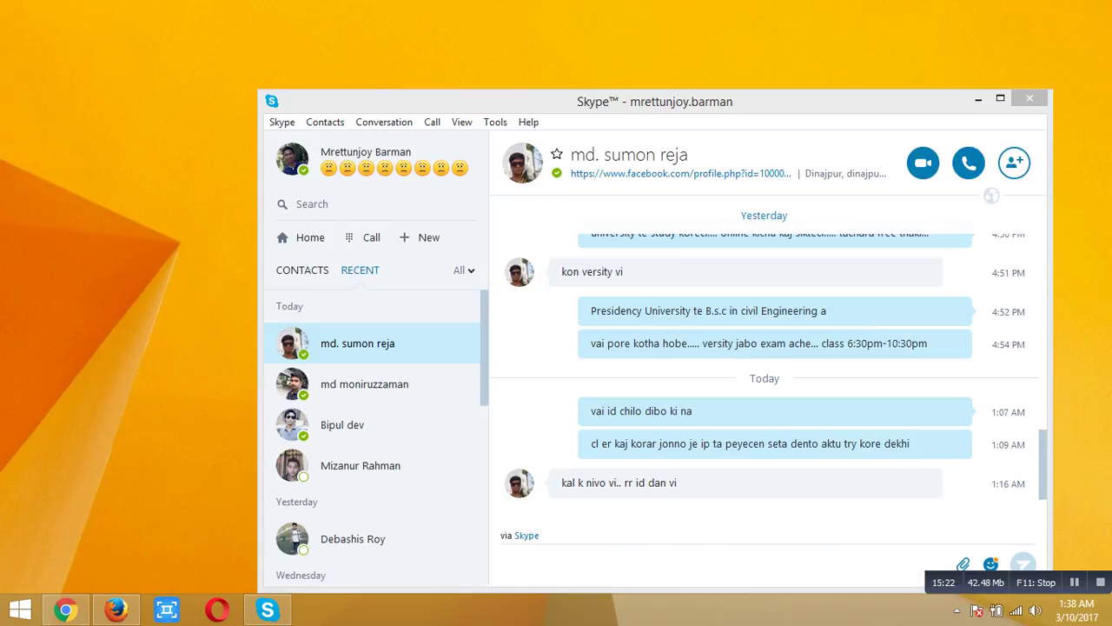
# Show the desktop icons on the Windows desktop
pyautogui.rightClick(106, 170)
pyautogui.click(136, 216)
pyautogui.rightClick(136, 218)
pyautogui.moveTo(148, 228)
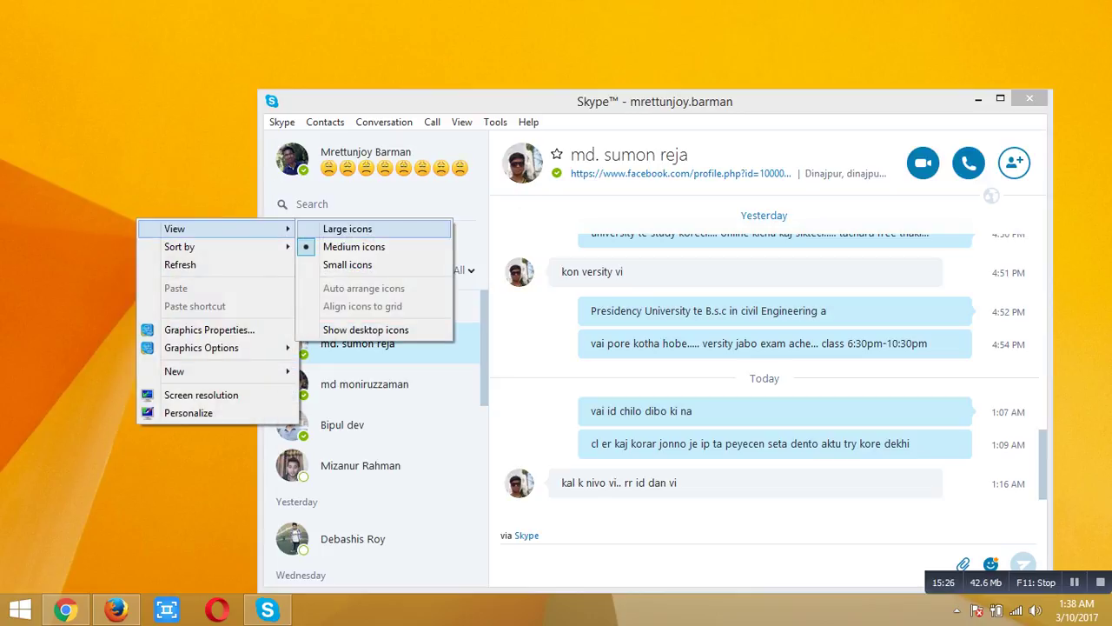
pyautogui.press('Return')
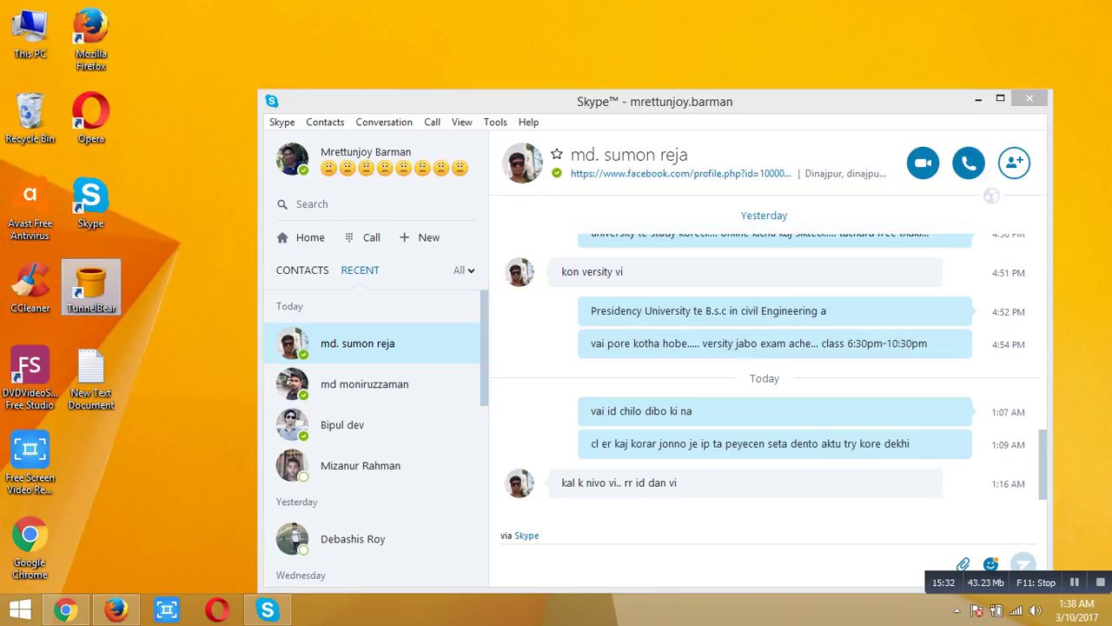
# Return to Firefox, start a reply to the "This maybe crazy but I'm looking for serious" post and complete the mountain image verification
pyautogui.click(116, 610)
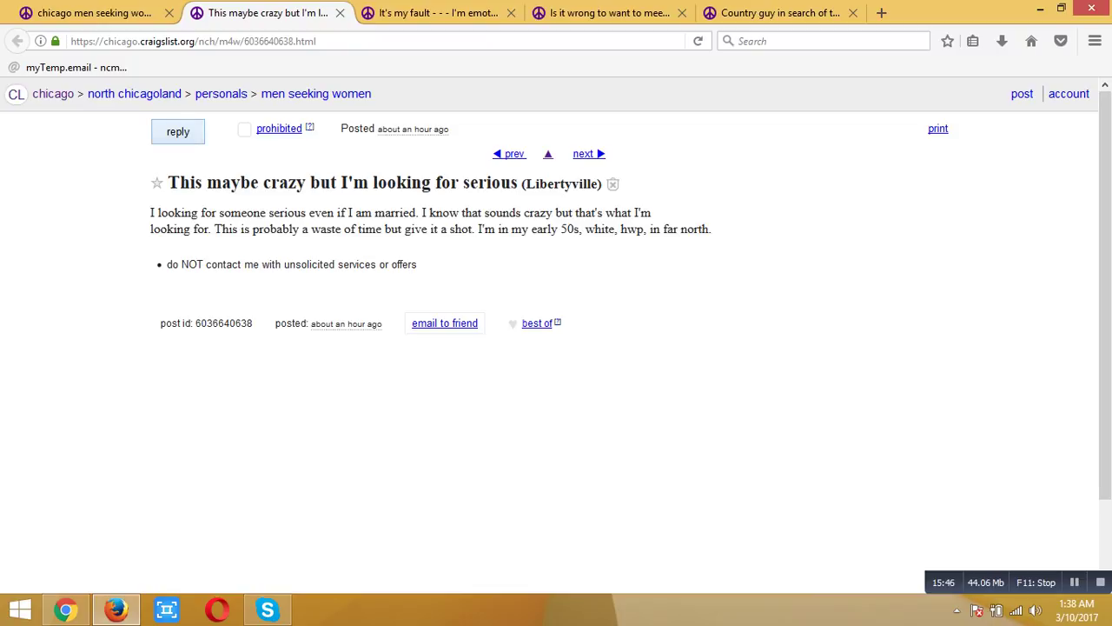
pyautogui.click(178, 131)
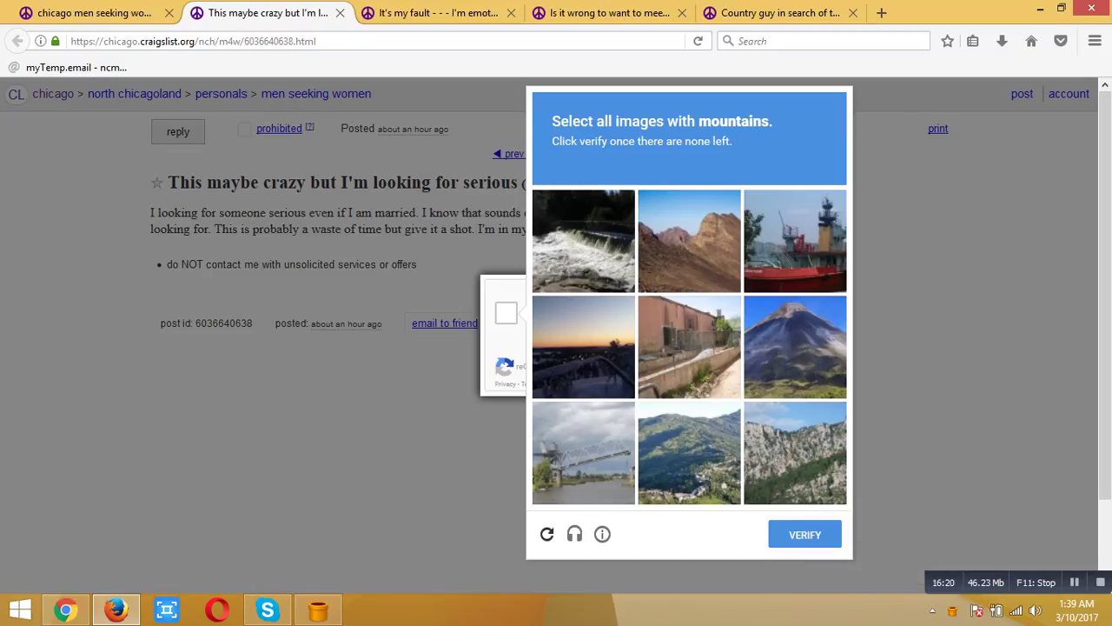
pyautogui.click(689, 240)
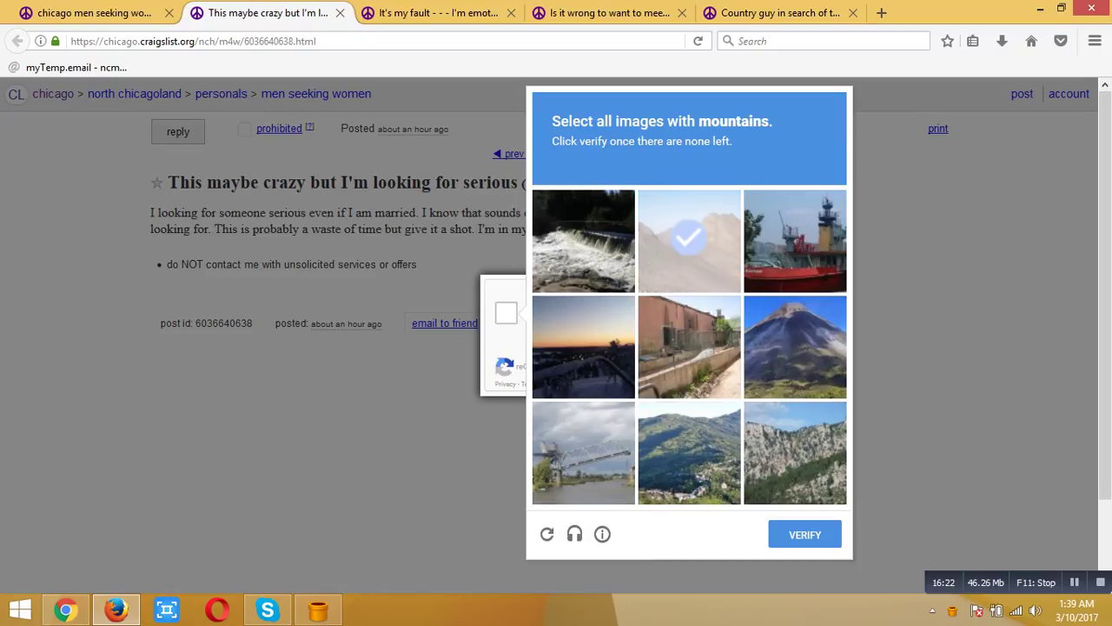
pyautogui.click(795, 347)
pyautogui.click(689, 453)
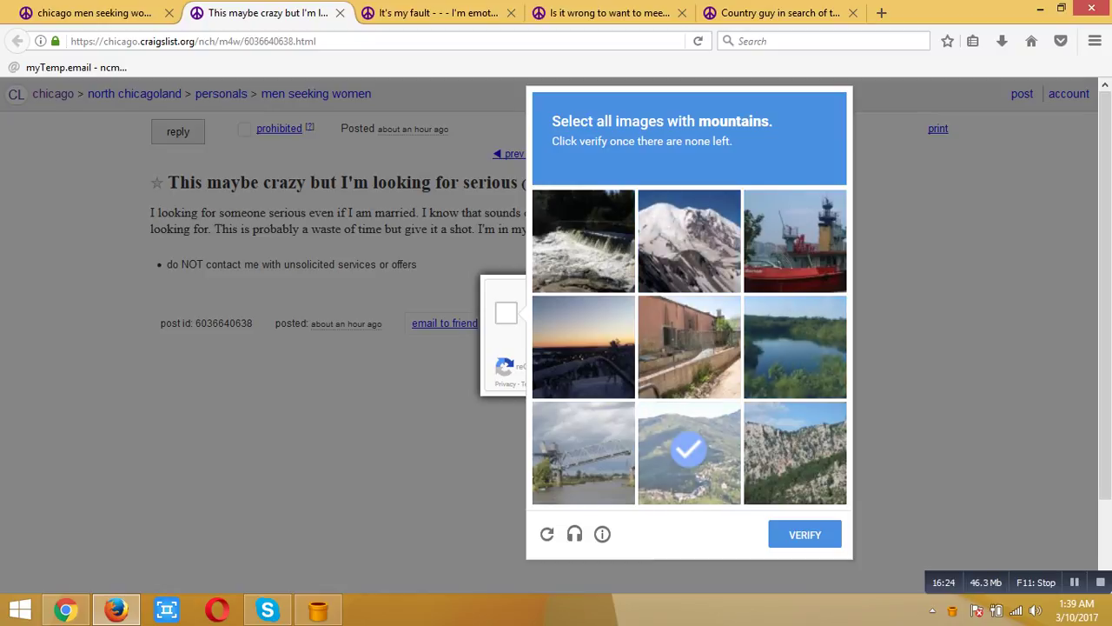
pyautogui.click(796, 453)
pyautogui.click(689, 240)
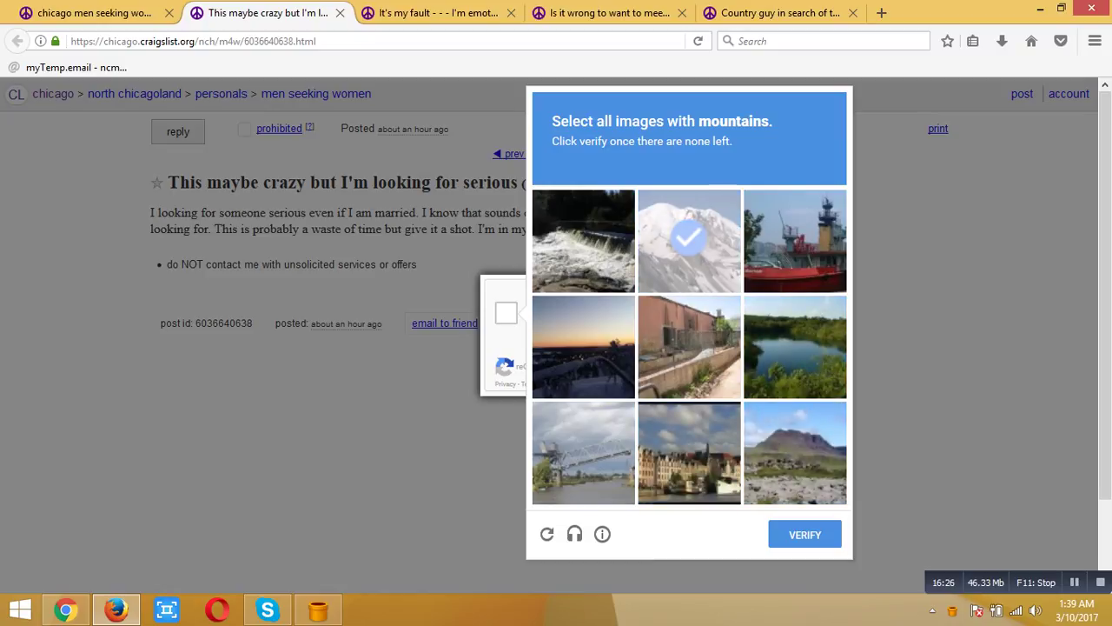
pyautogui.click(795, 453)
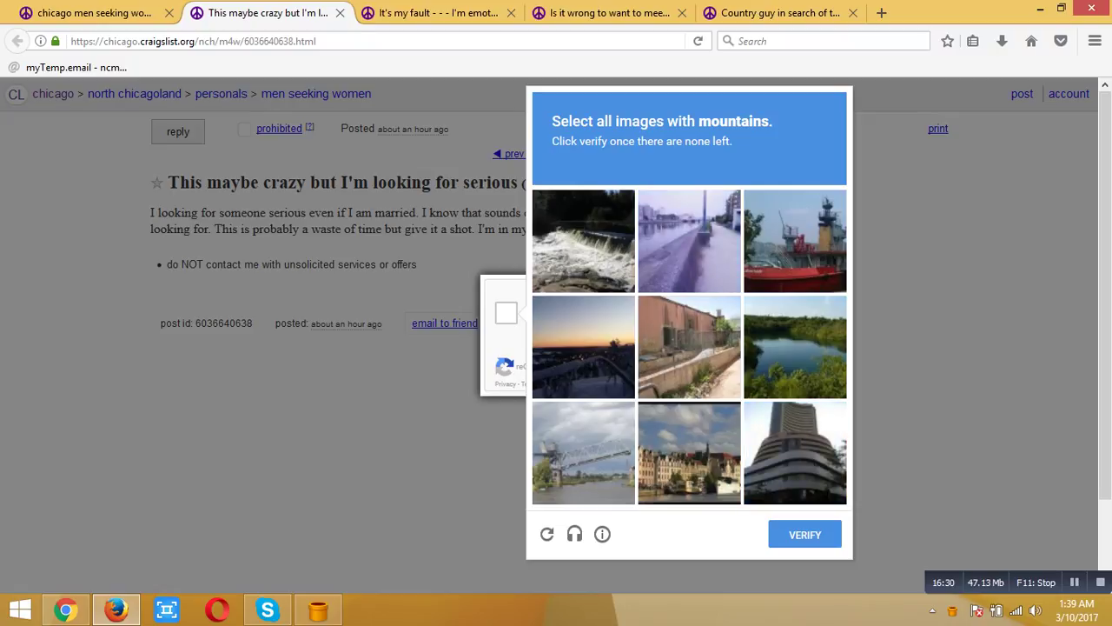
pyautogui.click(805, 534)
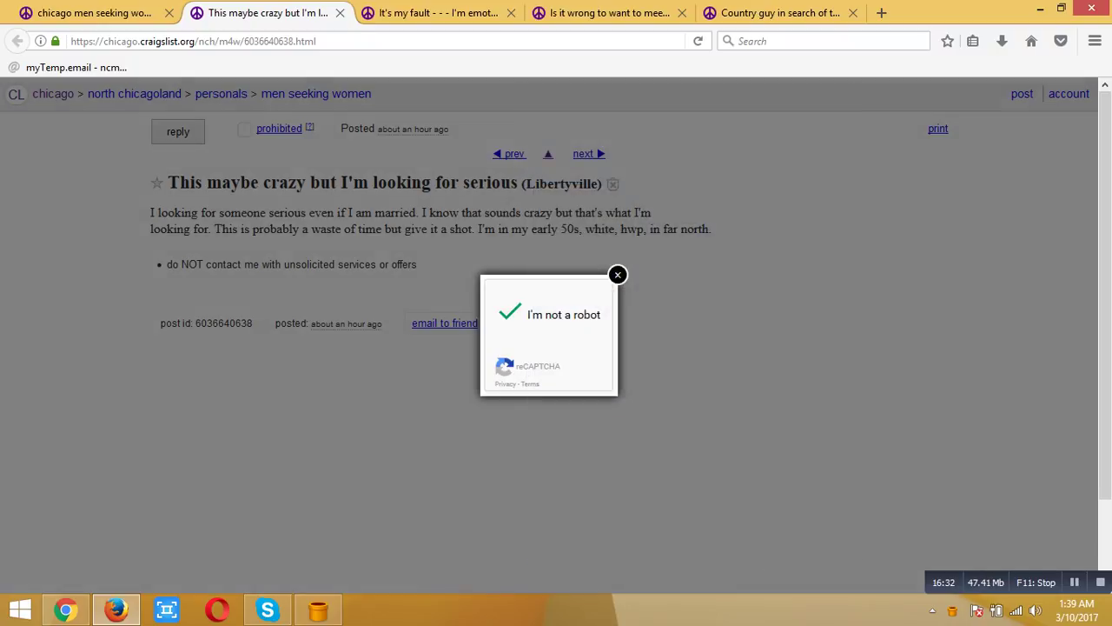
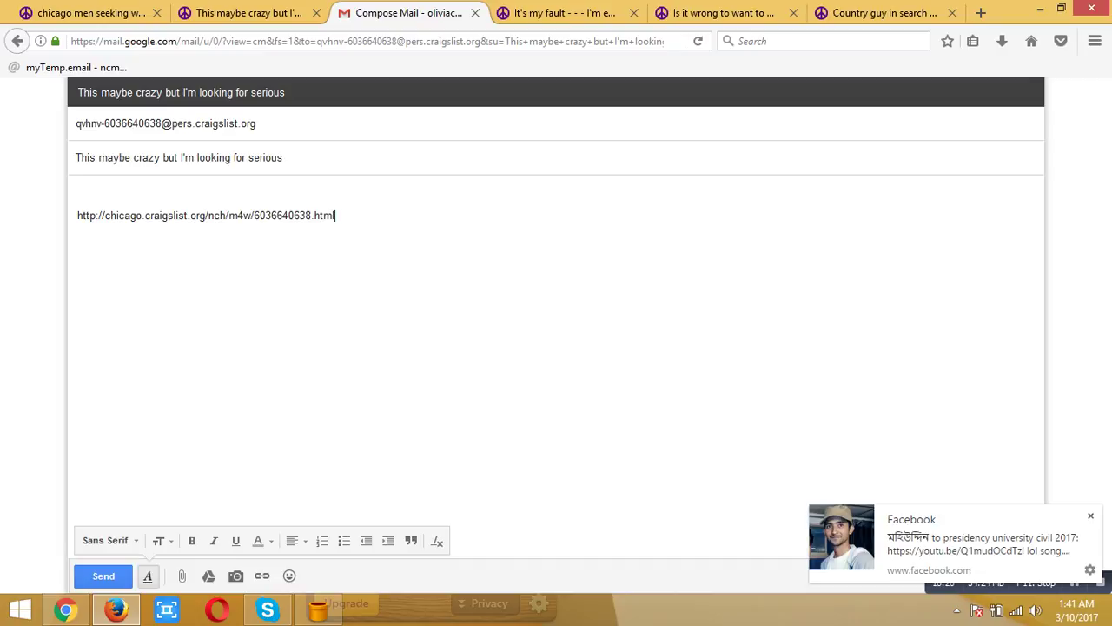
# Clear the prefilled body of the reply e-mail and replace its subject with "whats up baby"
pyautogui.hotkey('ctrl', 'a')
pyautogui.press('BackSpace')
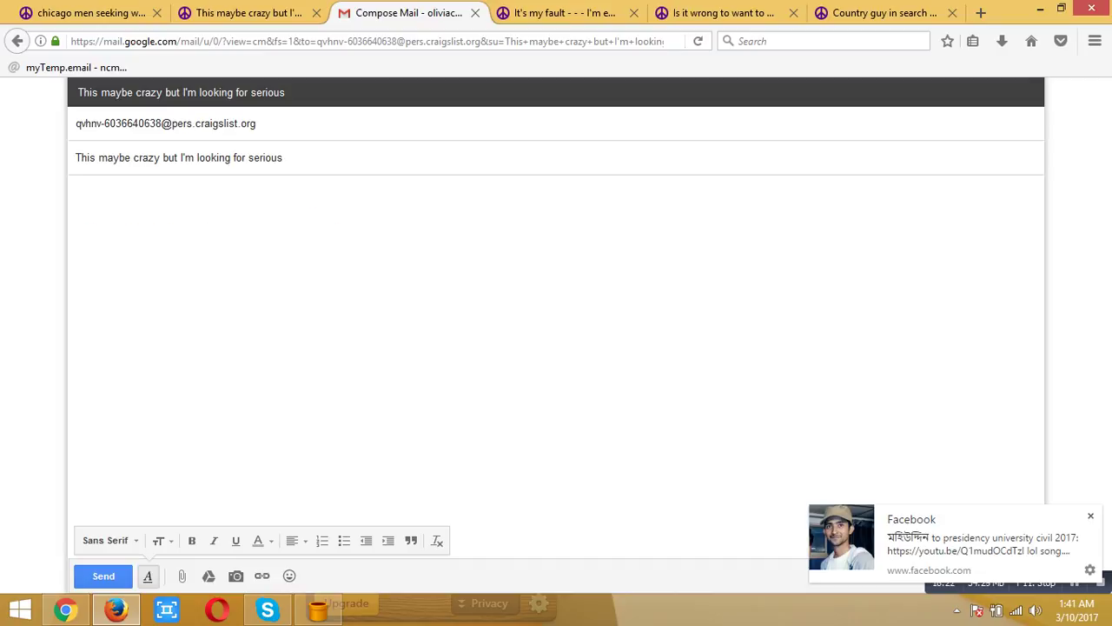
pyautogui.hotkey('ctrl', 'a')
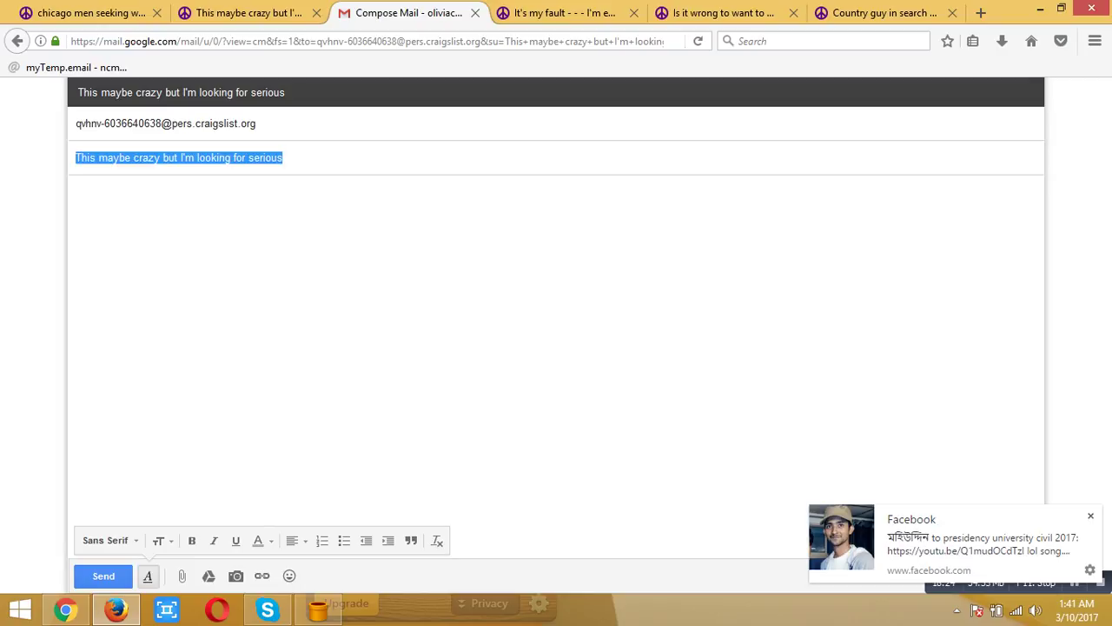
pyautogui.press('BackSpace')
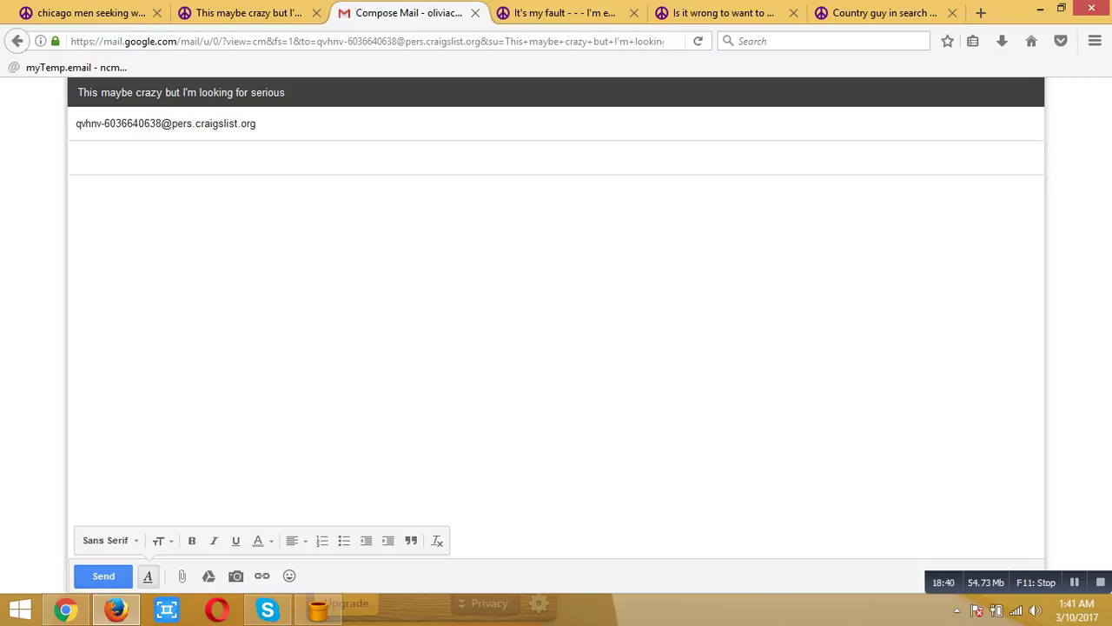
pyautogui.write('whats up baby')
pyautogui.press('Tab')
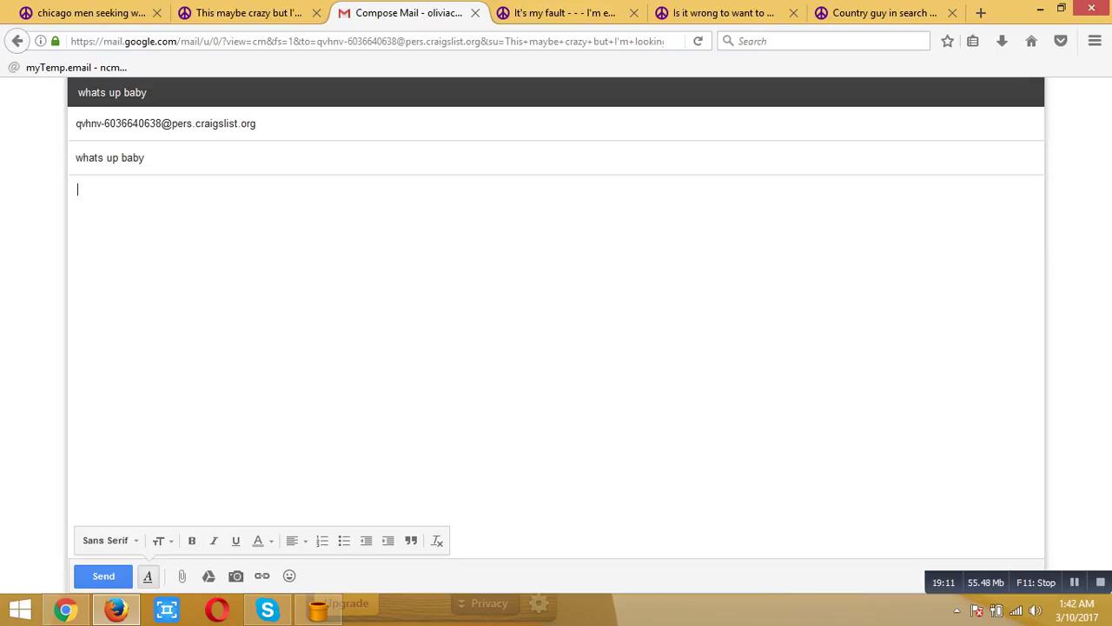
# Write "i am agree your condition. lets go hangout......" as the body of the reply e-mail
pyautogui.write('i am')
pyautogui.write('agree your condition')
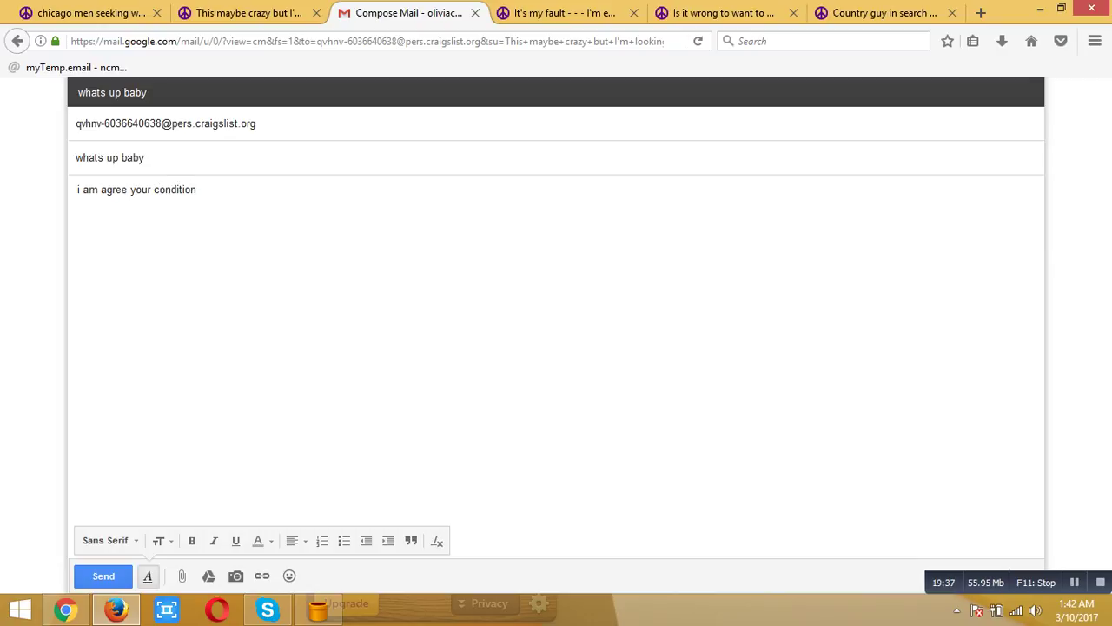
pyautogui.write('.')
pyautogui.write('I')
pyautogui.write('ets')
pyautogui.write(' gohan')
pyautogui.write('gout')
pyautogui.click(234, 189)
pyautogui.write('......')
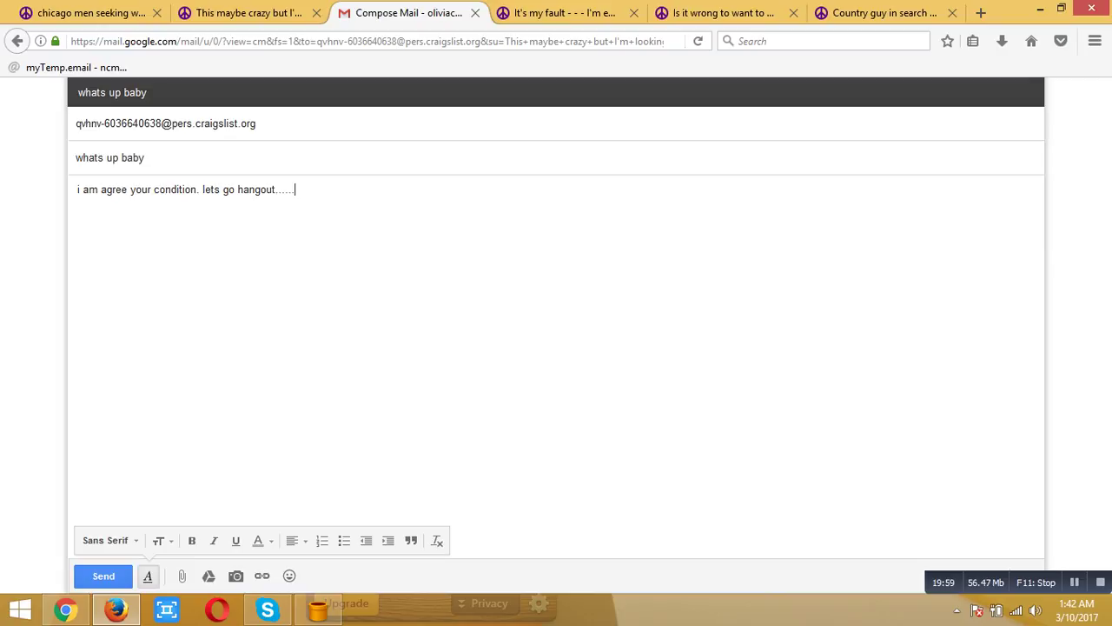
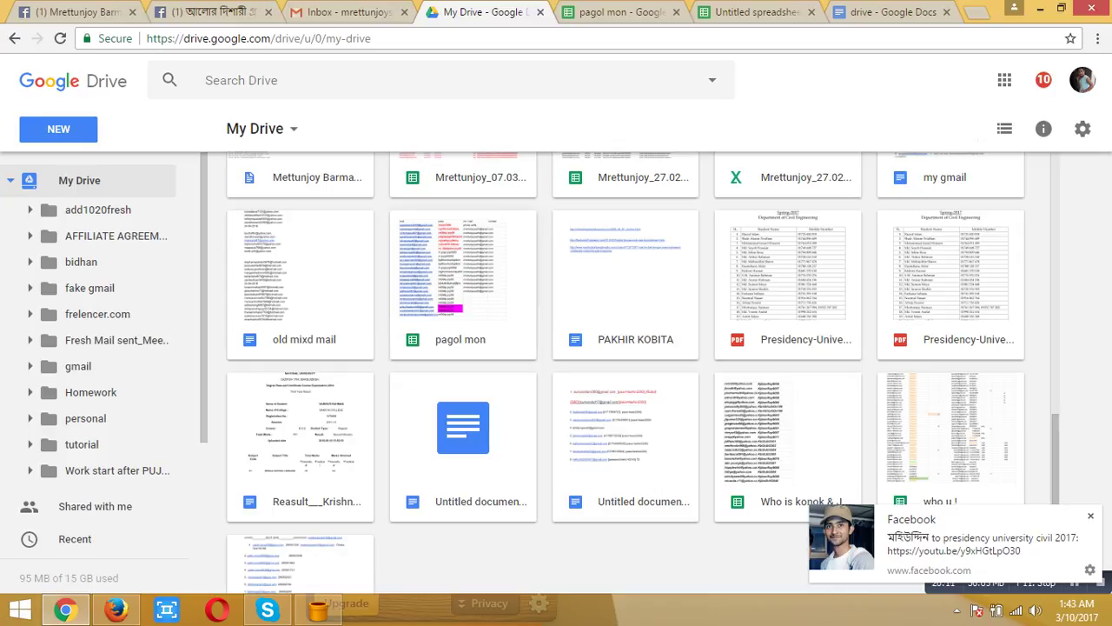
# Browse the files shared with the account in Google Drive and open the "_____Fresh message" document
pyautogui.scroll(1, 643, 372)
pyautogui.scroll(5, 644, 373)
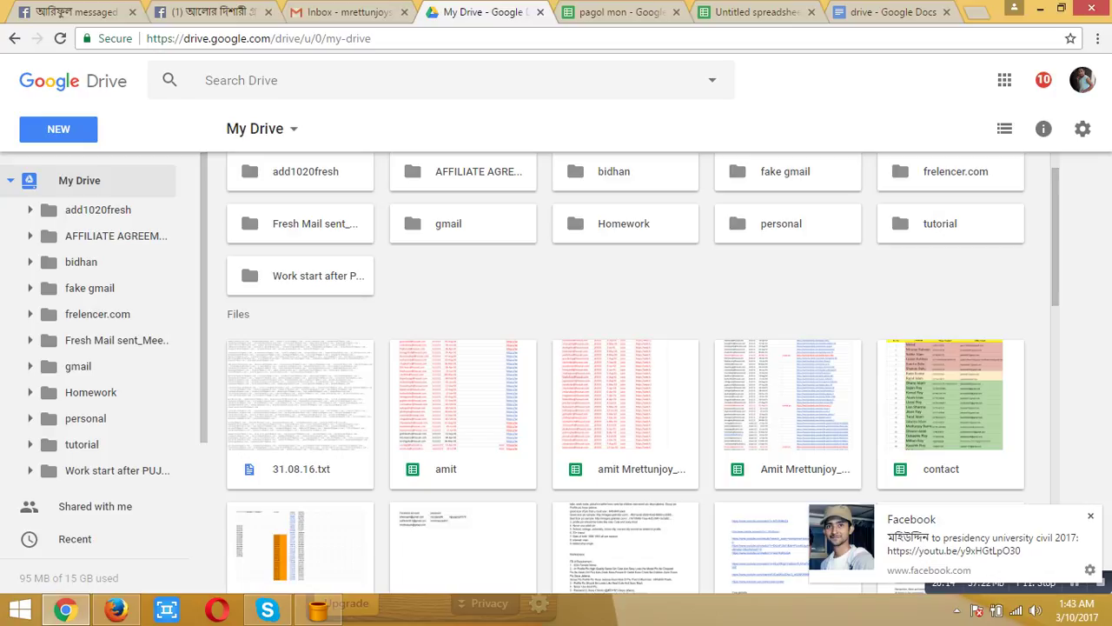
pyautogui.click(10, 181)
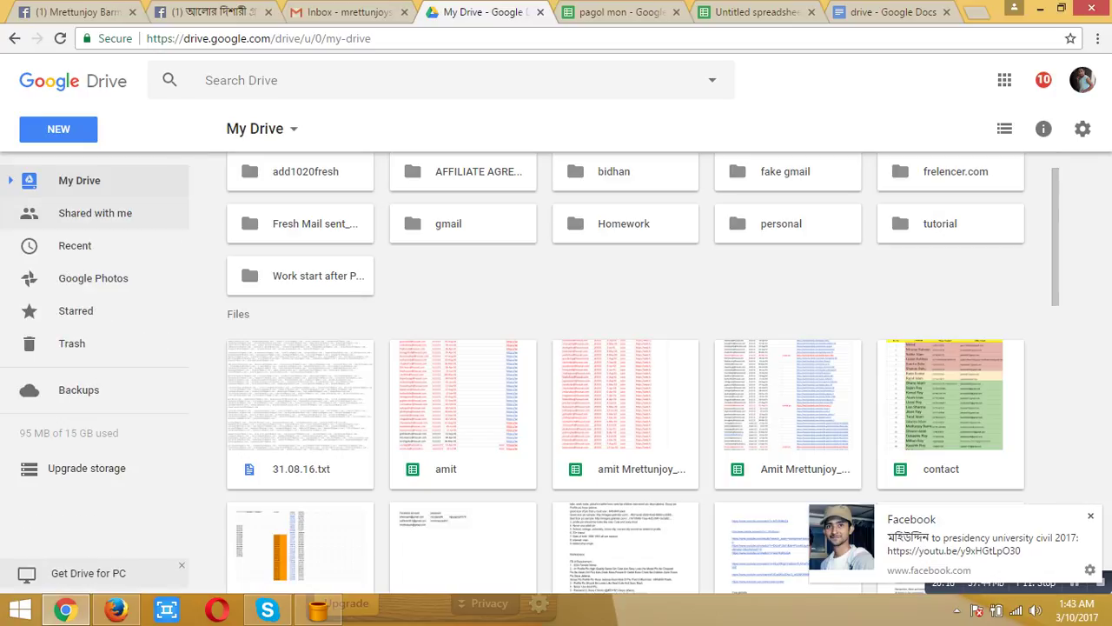
pyautogui.click(95, 213)
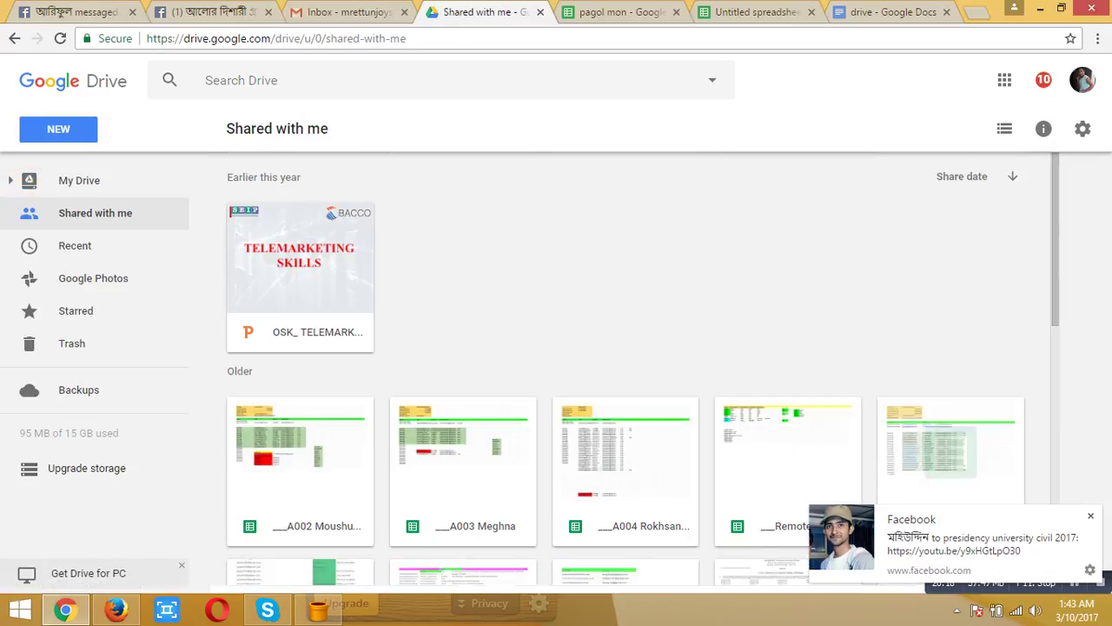
pyautogui.scroll(-1, 644, 370)
pyautogui.scroll(-2, 643, 369)
pyautogui.scroll(-3, 643, 369)
pyautogui.scroll(-2, 643, 370)
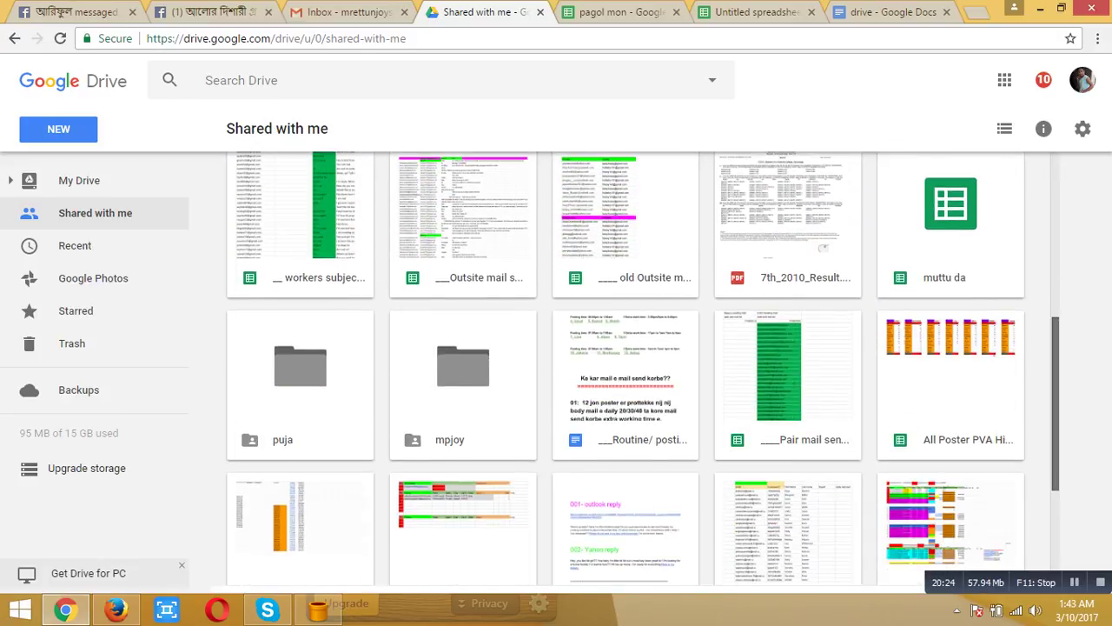
pyautogui.scroll(-1, 644, 369)
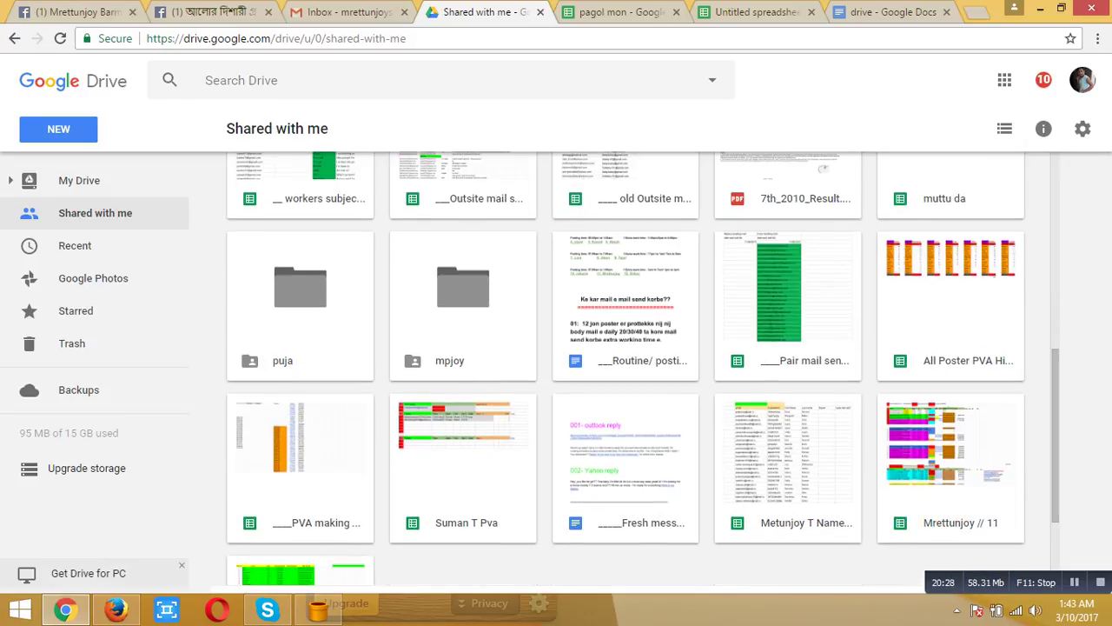
pyautogui.doubleClick(626, 461)
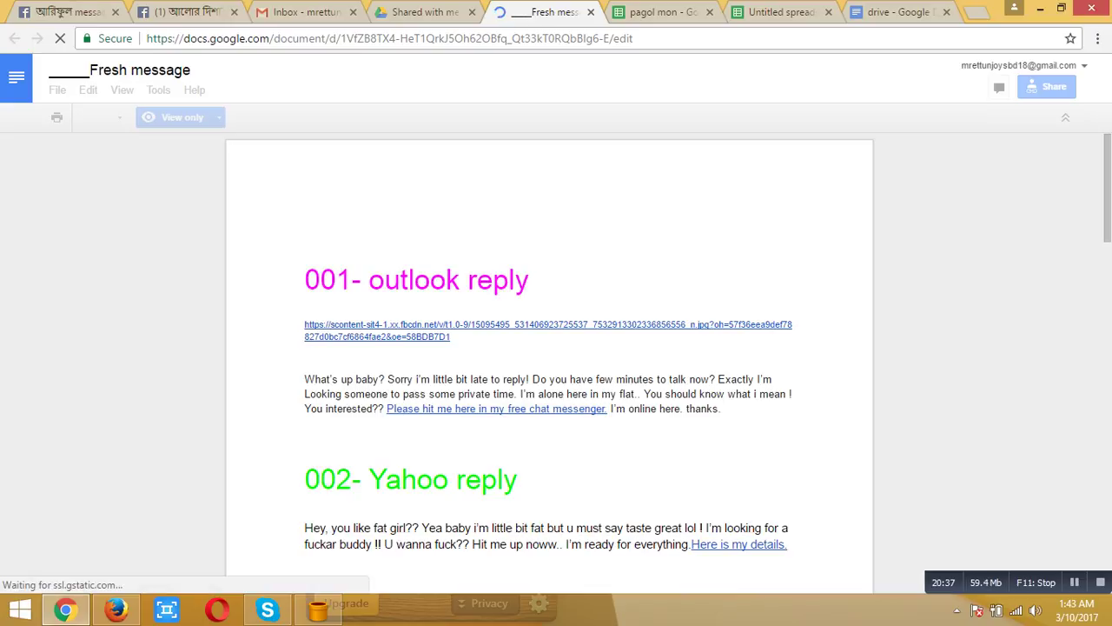
# Look through the outlook, Yahoo and Live reply templates in the "_____Fresh message" document
pyautogui.scroll(-4, 550, 357)
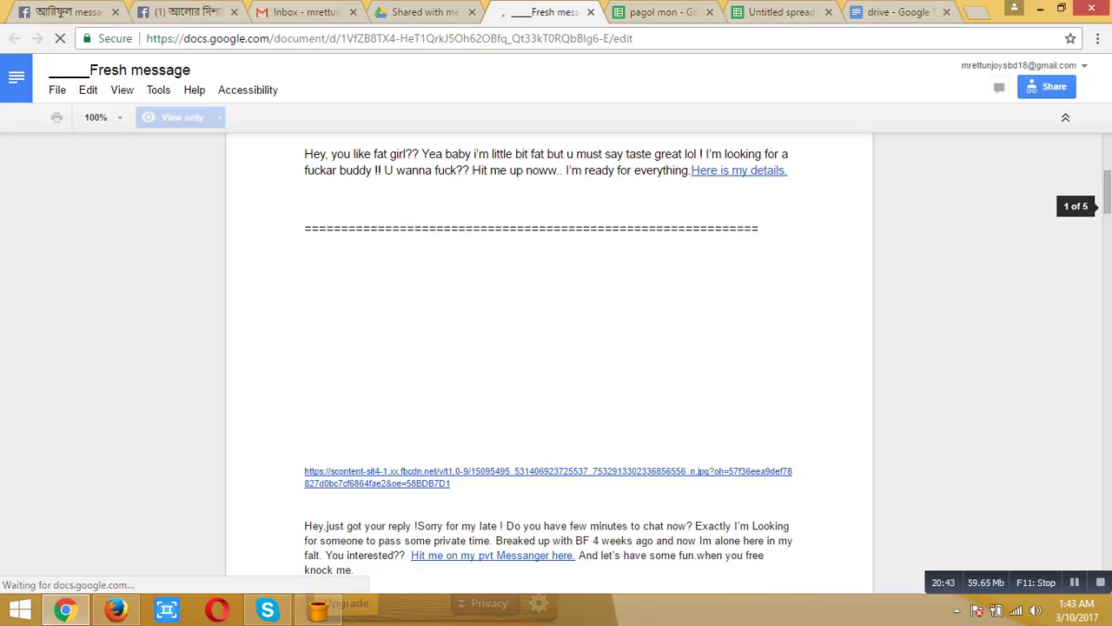
pyautogui.scroll(-4, 549, 357)
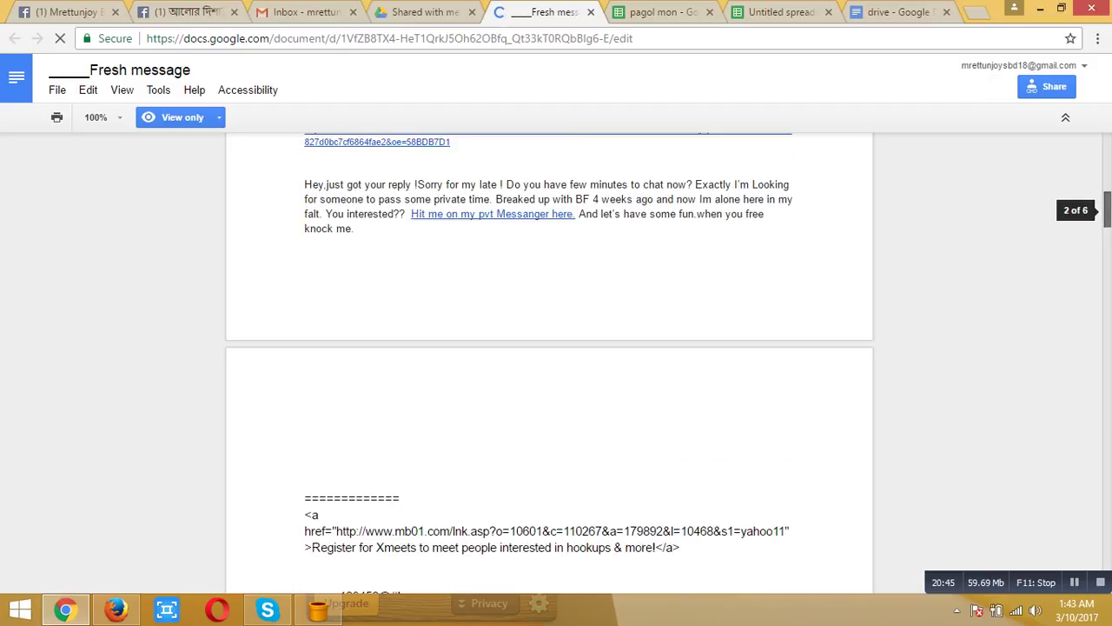
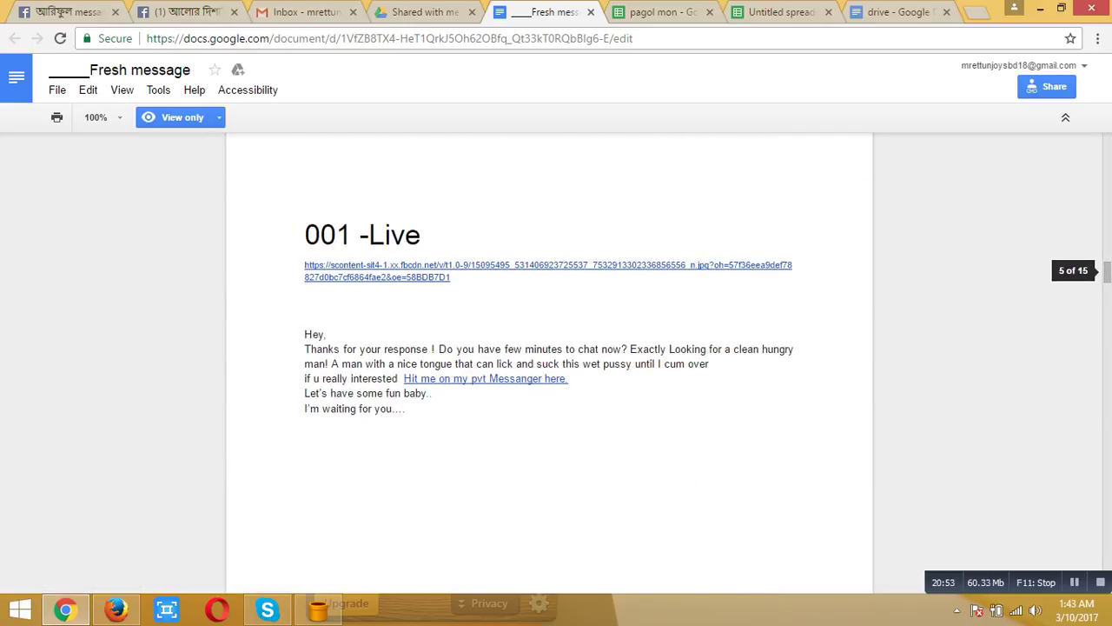
pyautogui.scroll(-15, 549, 363)
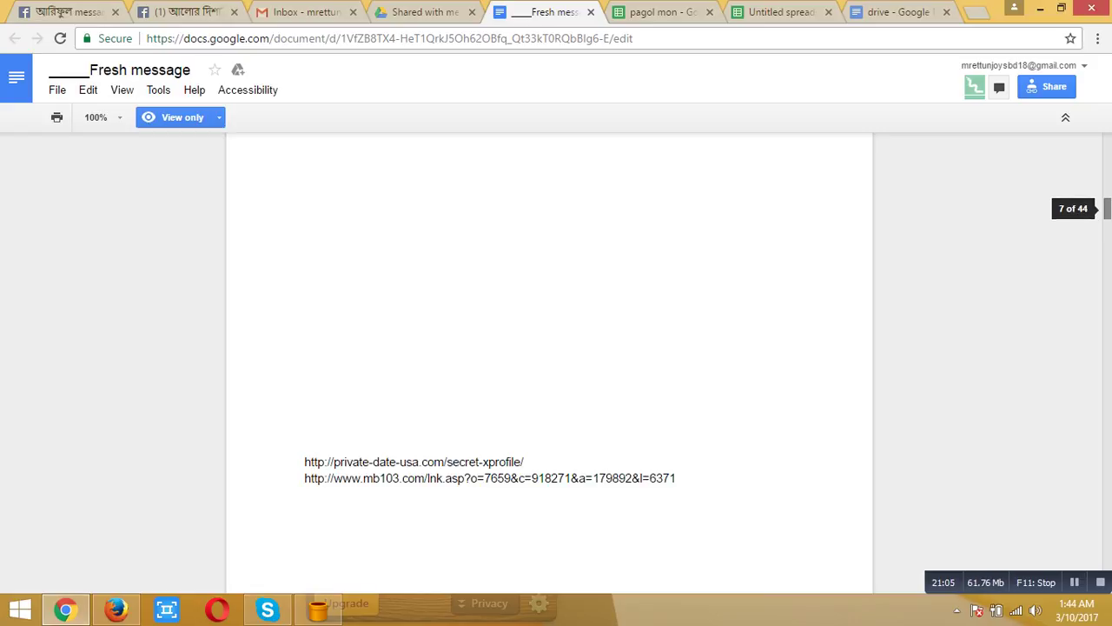
pyautogui.moveTo(1108, 209); pyautogui.dragTo(1108, 188)
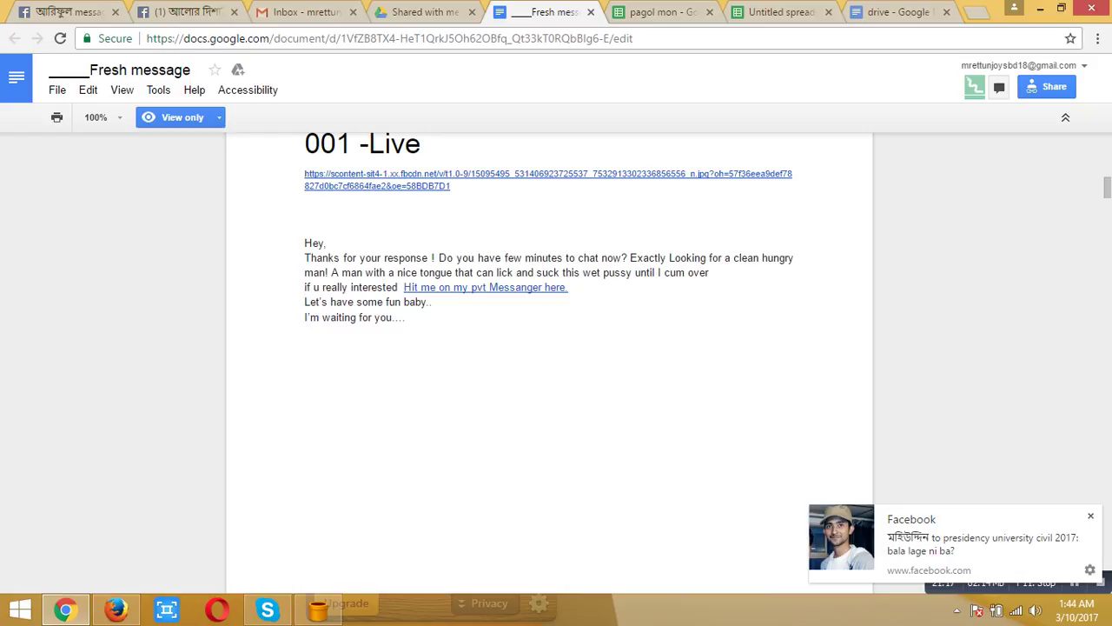
pyautogui.scroll(-7, 549, 364)
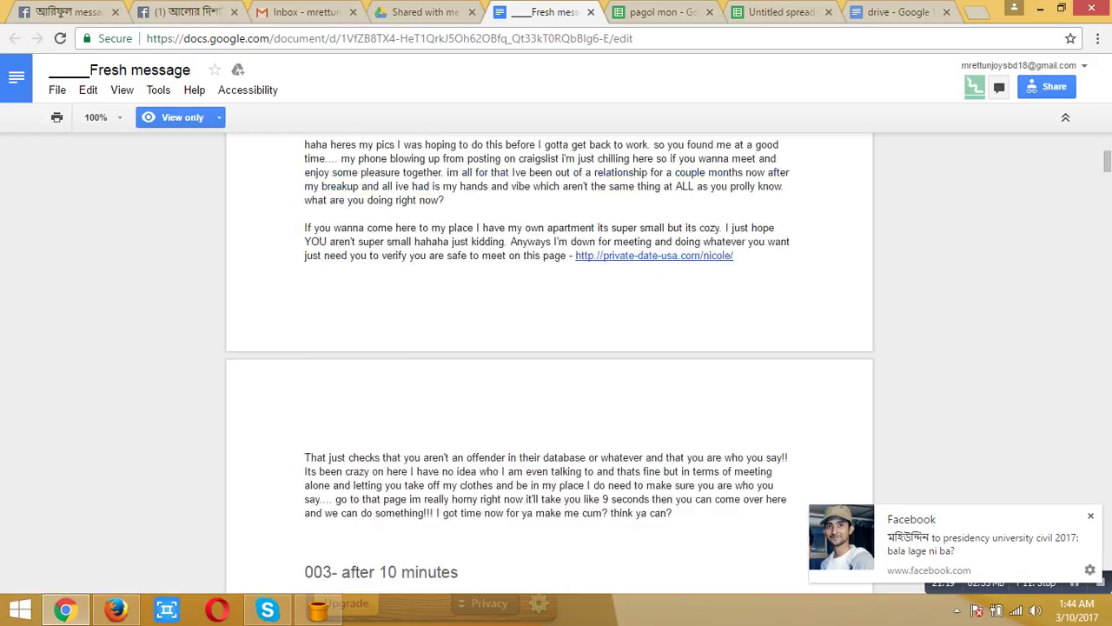
pyautogui.press('Down')
pyautogui.press('Down')
pyautogui.press('Down')
pyautogui.press('Down')
pyautogui.press('Down')
pyautogui.press('Down')
pyautogui.press('Down')
pyautogui.press('Down')
pyautogui.press('Down')
pyautogui.press('Down')
pyautogui.press('Down')
pyautogui.press('Down')
pyautogui.press('Down')
pyautogui.press('Down')
pyautogui.press('Down')
pyautogui.press('Down')
pyautogui.press('Down')
pyautogui.press('Down')
pyautogui.press('Down')
pyautogui.press('Down')
pyautogui.press('Down')
pyautogui.press('Down')
pyautogui.press('Down')
pyautogui.press('Down')
pyautogui.press('Down')
pyautogui.press('Down')
pyautogui.press('Down')
pyautogui.press('Down')
pyautogui.press('Down')
pyautogui.press('Down')
pyautogui.press('Down')
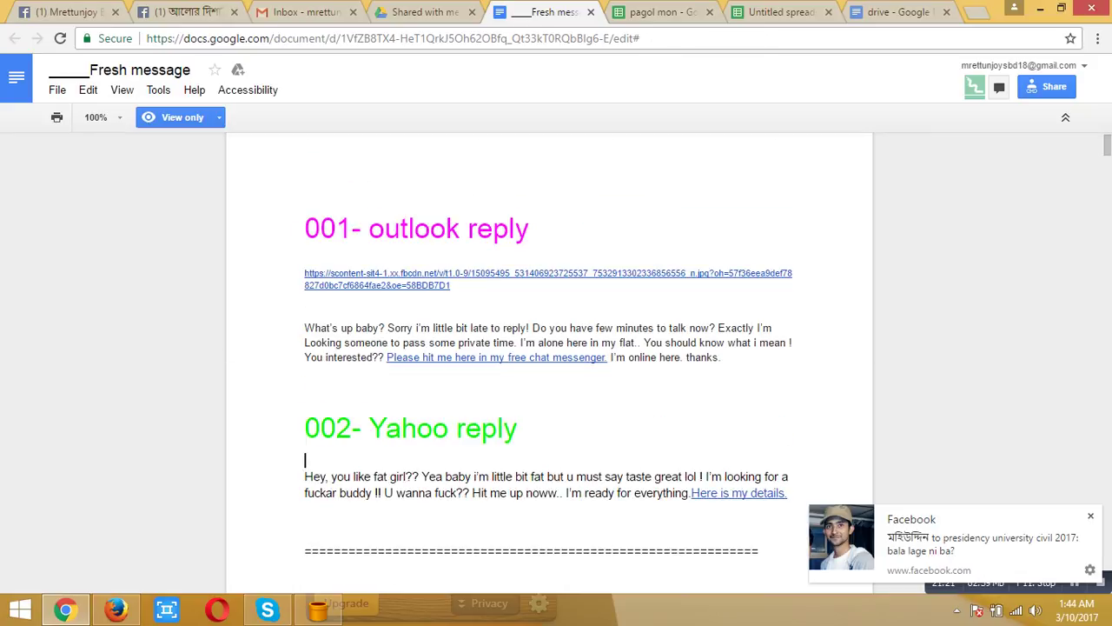
pyautogui.press('Down')
pyautogui.press('Down')
pyautogui.press('Down')
pyautogui.press('Down')
pyautogui.press('Down')
pyautogui.press('Down')
pyautogui.press('Down')
pyautogui.press('Down')
pyautogui.press('Down')
pyautogui.press('Down')
pyautogui.press('Down')
pyautogui.press('Down')
pyautogui.press('Down')
pyautogui.press('Down')
pyautogui.press('Down')
pyautogui.press('Down')
pyautogui.press('Down')
pyautogui.press('Down')
pyautogui.press('Down')
pyautogui.press('Down')
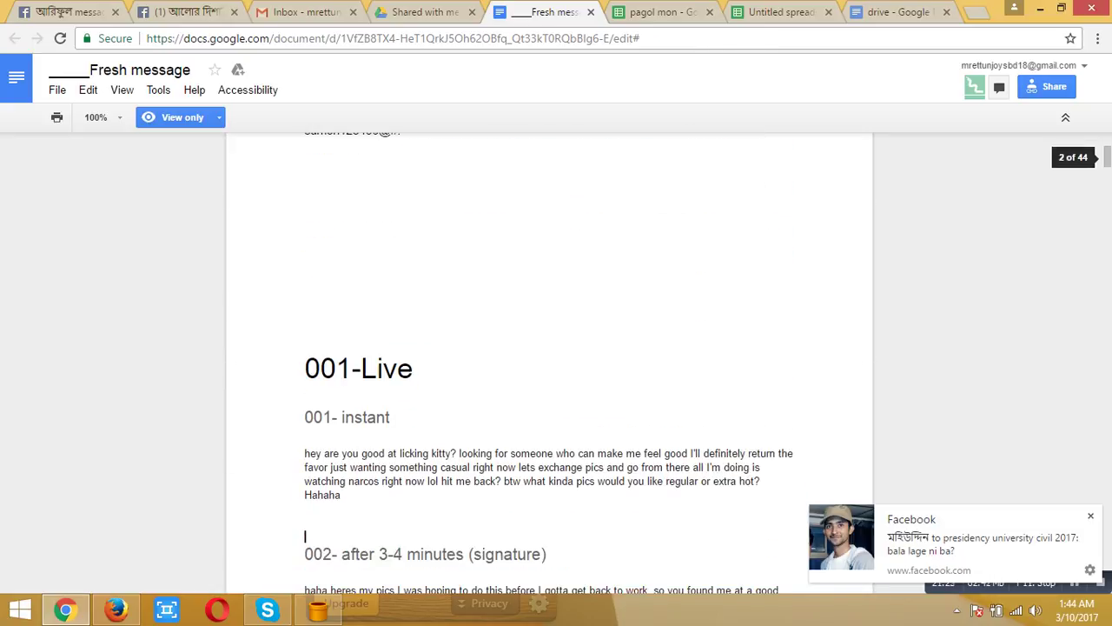
# Switch back to the Gmail compose page in Firefox and send the "whats up baby" reply
pyautogui.hotkey('alt', 'Tab')
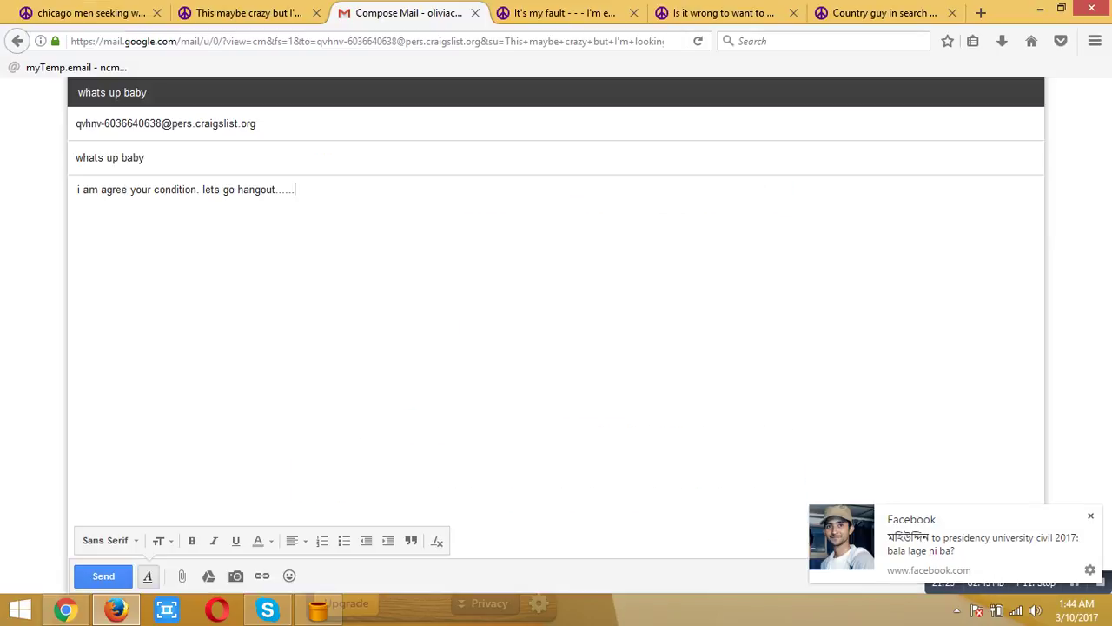
pyautogui.click(103, 576)
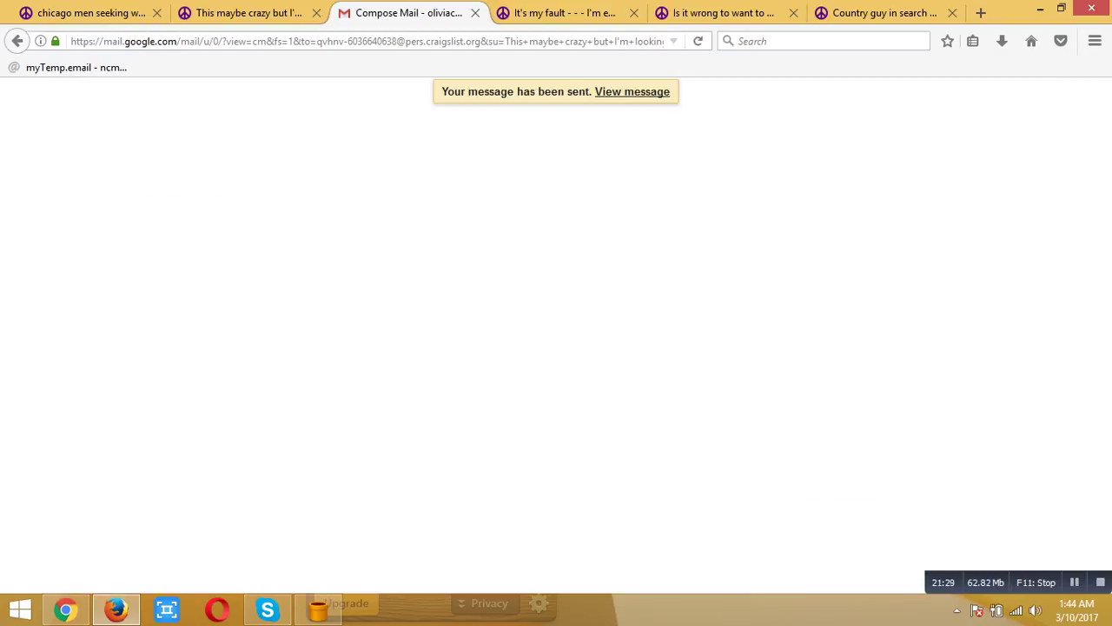
# Close the sent message page, the answered "This maybe crazy but I'm looking for serious" post and the Chicago listing
pyautogui.hotkey('ctrl', 'w')
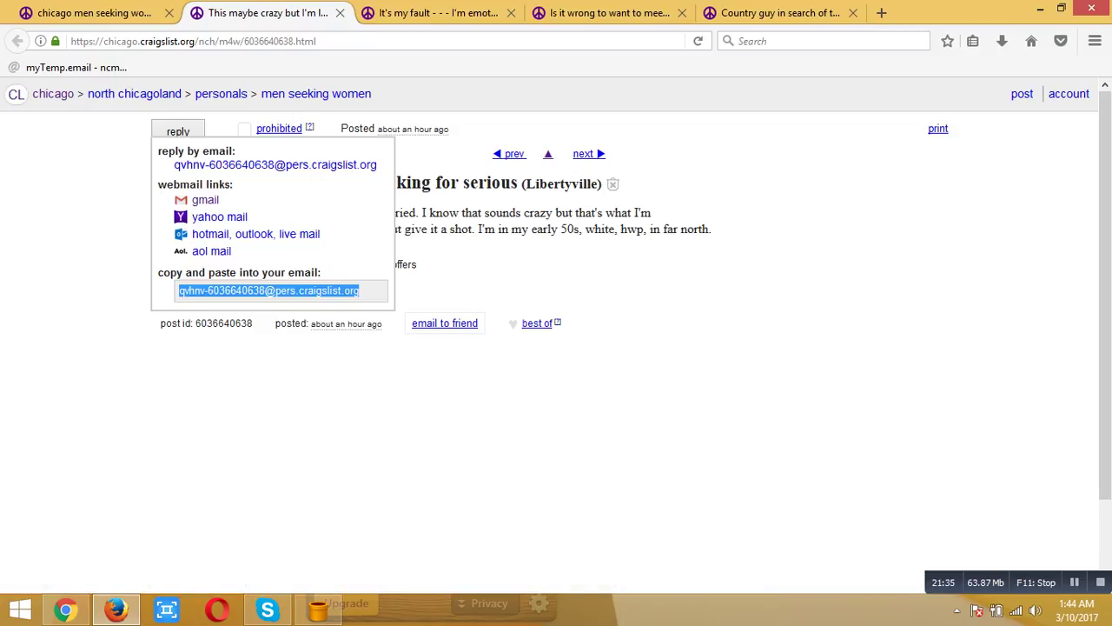
pyautogui.click(557, 417)
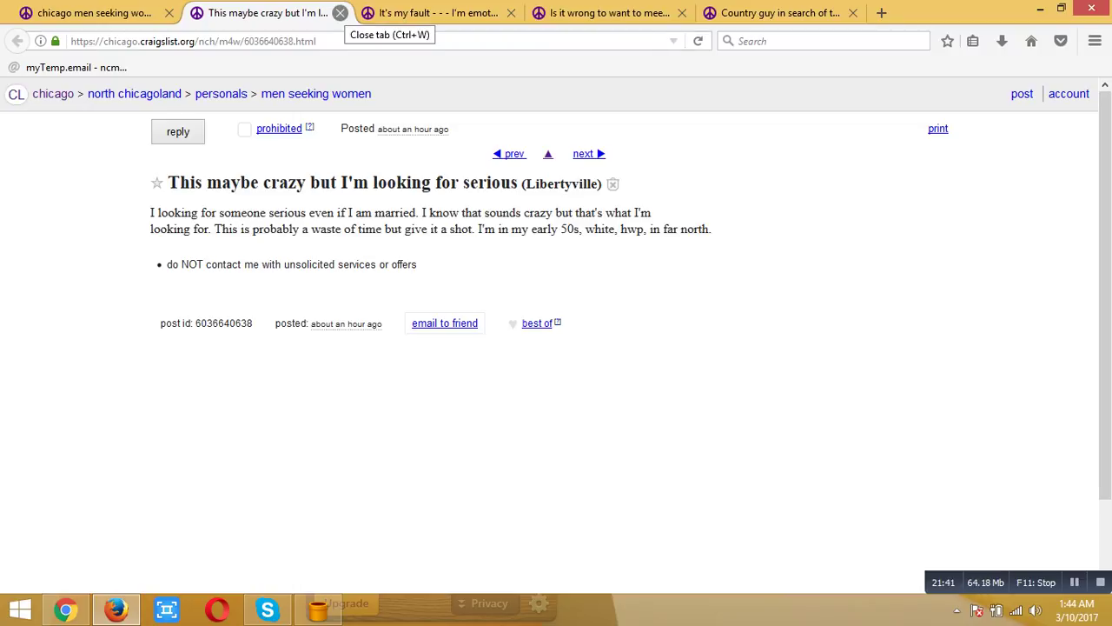
pyautogui.click(340, 13)
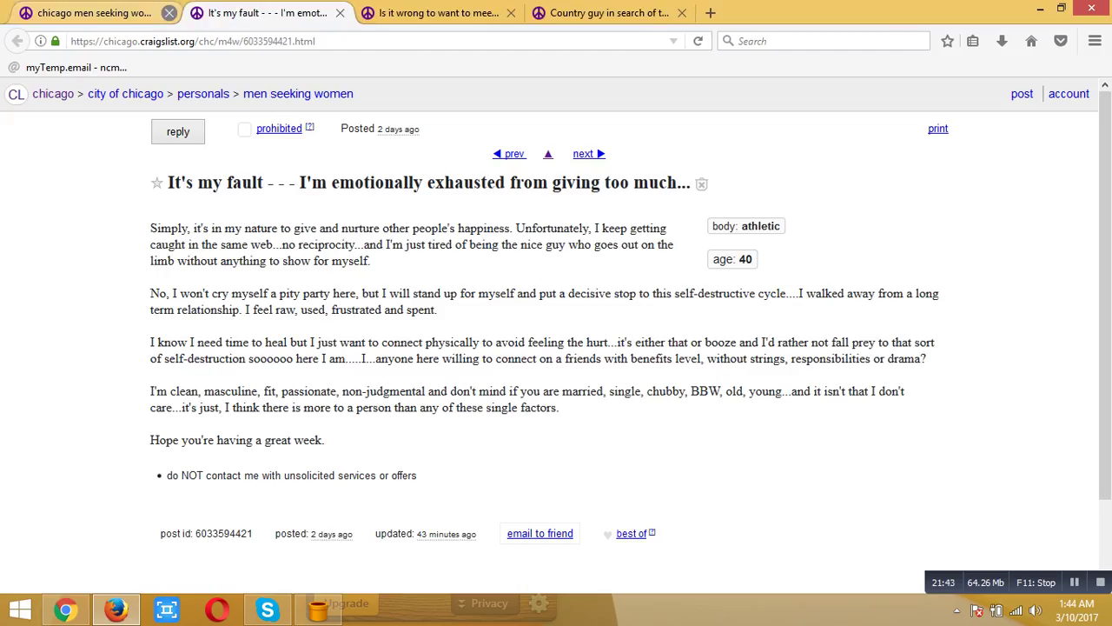
pyautogui.click(169, 12)
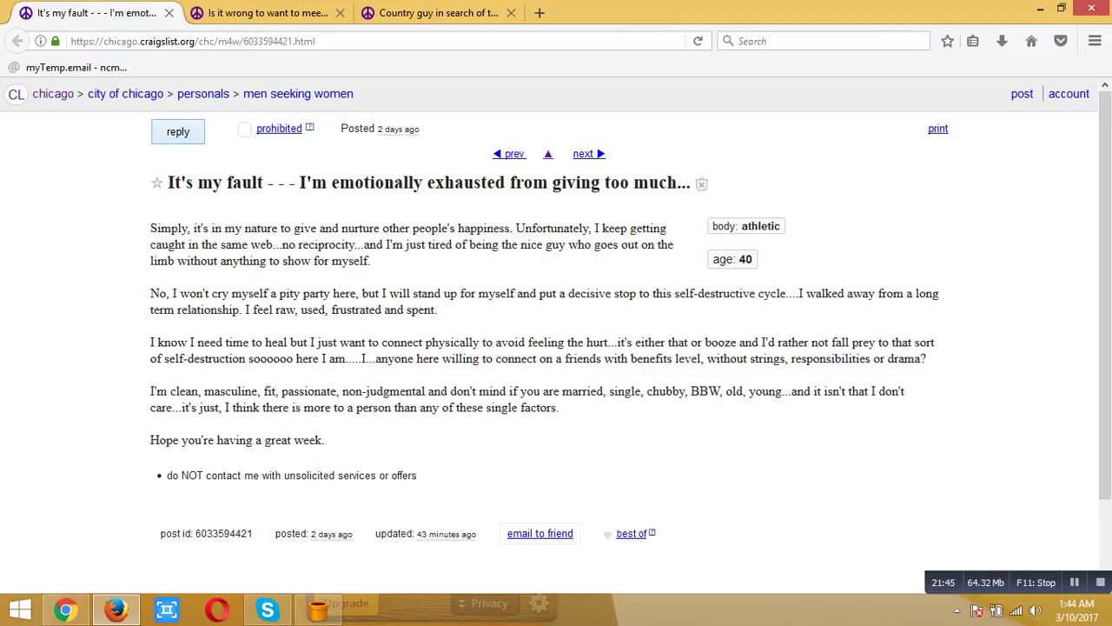
# Start a Gmail reply to the "It's my fault" post and close the post's own page
pyautogui.click(178, 131)
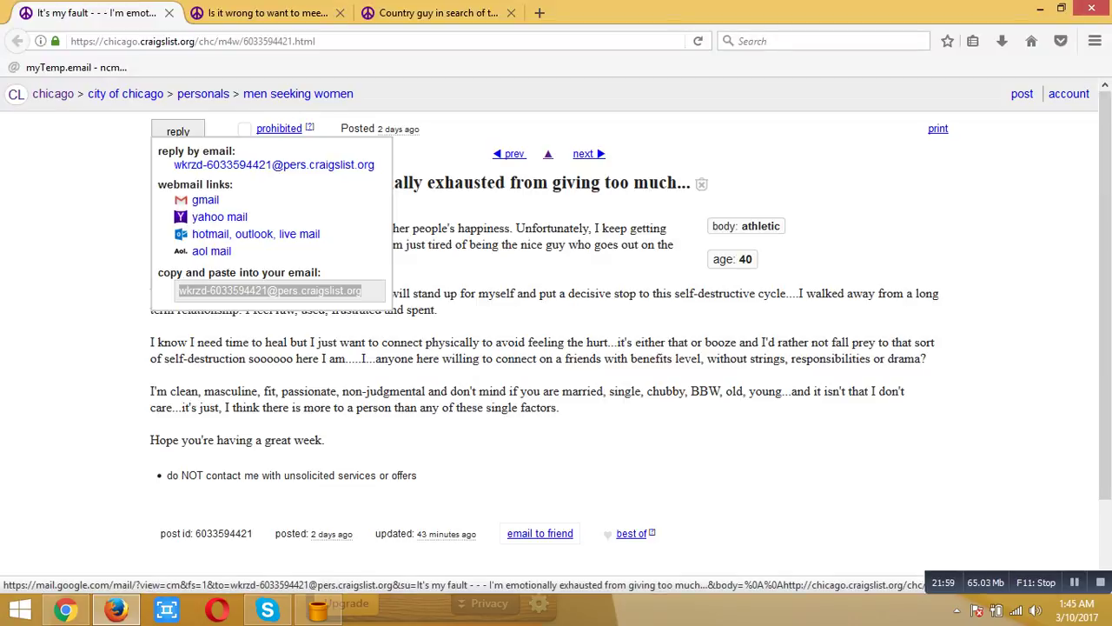
pyautogui.click(205, 200)
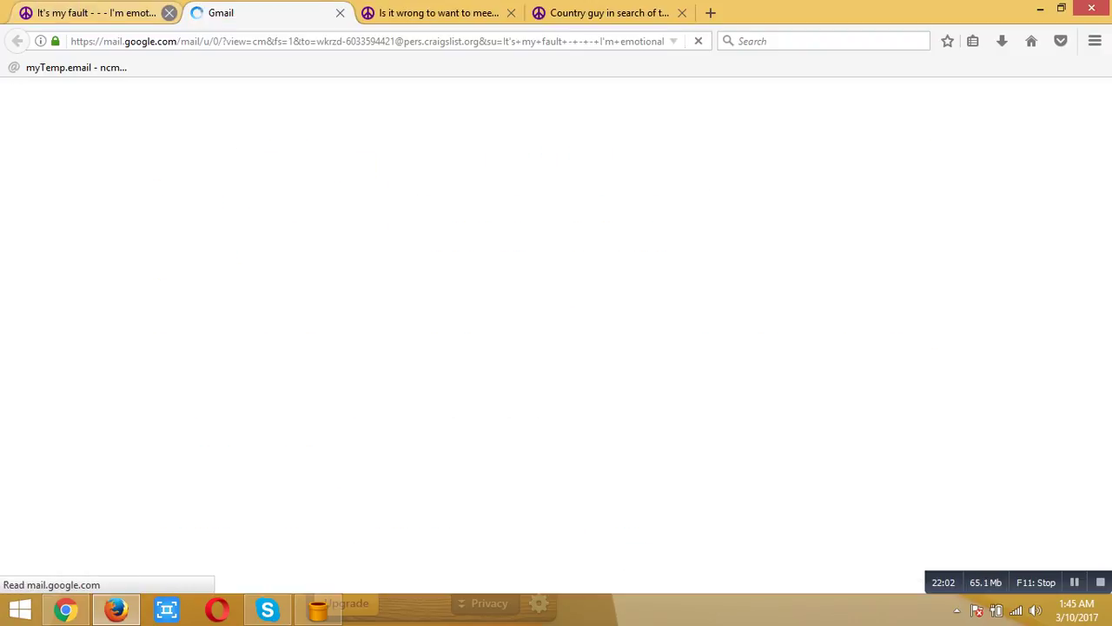
pyautogui.click(168, 12)
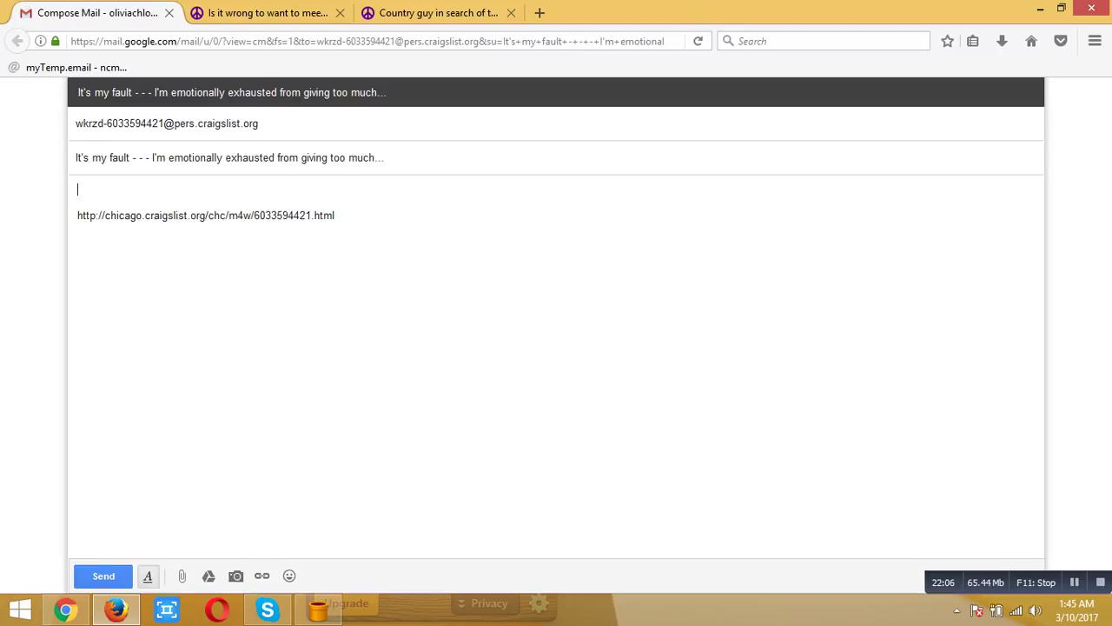
# Copy "I'm emotionally exhausted from giving too much..." from the subject and remove it, keeping only "It's my fault - - -"
pyautogui.click(148, 576)
pyautogui.moveTo(152, 158); pyautogui.dragTo(75, 158)
pyautogui.moveTo(152, 158); pyautogui.dragTo(75, 158)
pyautogui.click(152, 158)
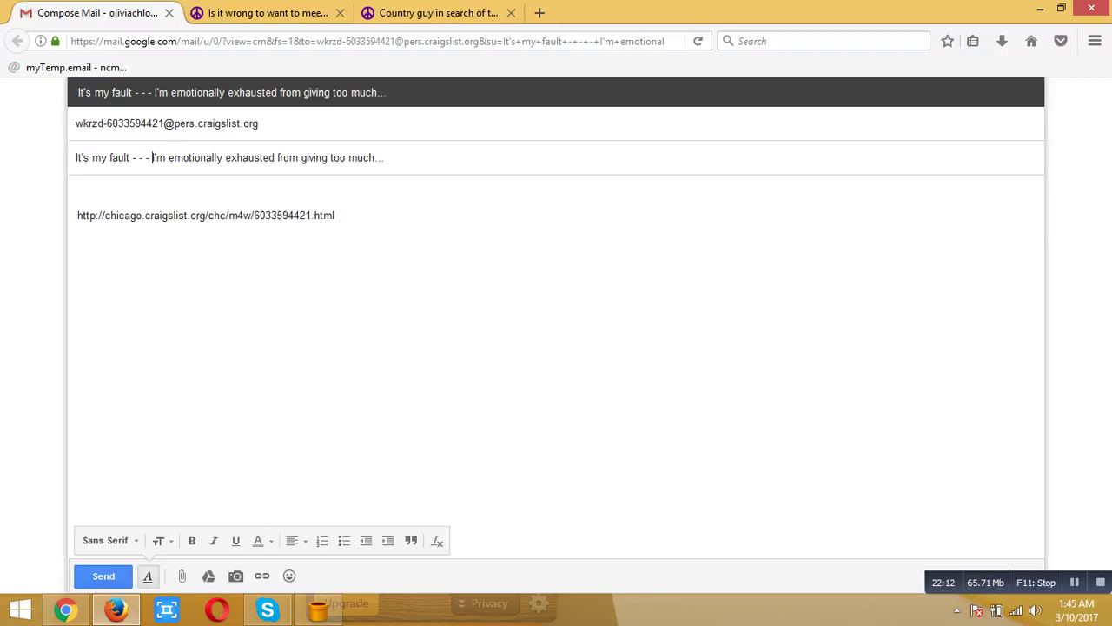
pyautogui.moveTo(152, 158); pyautogui.dragTo(385, 158)
pyautogui.click(385, 158)
pyautogui.hotkey('shift', 'Left')
pyautogui.hotkey('shift', 'Left')
pyautogui.hotkey('shift', 'Left')
pyautogui.hotkey('shift', 'Left')
pyautogui.hotkey('shift', 'Left')
pyautogui.hotkey('shift', 'Left')
pyautogui.hotkey('shift', 'Left')
pyautogui.hotkey('shift', 'Left')
pyautogui.hotkey('shift', 'Left')
pyautogui.hotkey('shift', 'Left')
pyautogui.hotkey('shift', 'Left')
pyautogui.hotkey('shift', 'Left')
pyautogui.hotkey('shift', 'Left')
pyautogui.hotkey('shift', 'Left')
pyautogui.hotkey('shift', 'Left')
pyautogui.hotkey('shift', 'Left')
pyautogui.hotkey('shift', 'Left')
pyautogui.hotkey('shift', 'Left')
pyautogui.hotkey('shift', 'Left')
pyautogui.hotkey('shift', 'Left')
pyautogui.hotkey('shift', 'Left')
pyautogui.hotkey('shift', 'Left')
pyautogui.hotkey('shift', 'Left')
pyautogui.hotkey('shift', 'Left')
pyautogui.hotkey('shift', 'Left')
pyautogui.hotkey('ctrl', 'c')
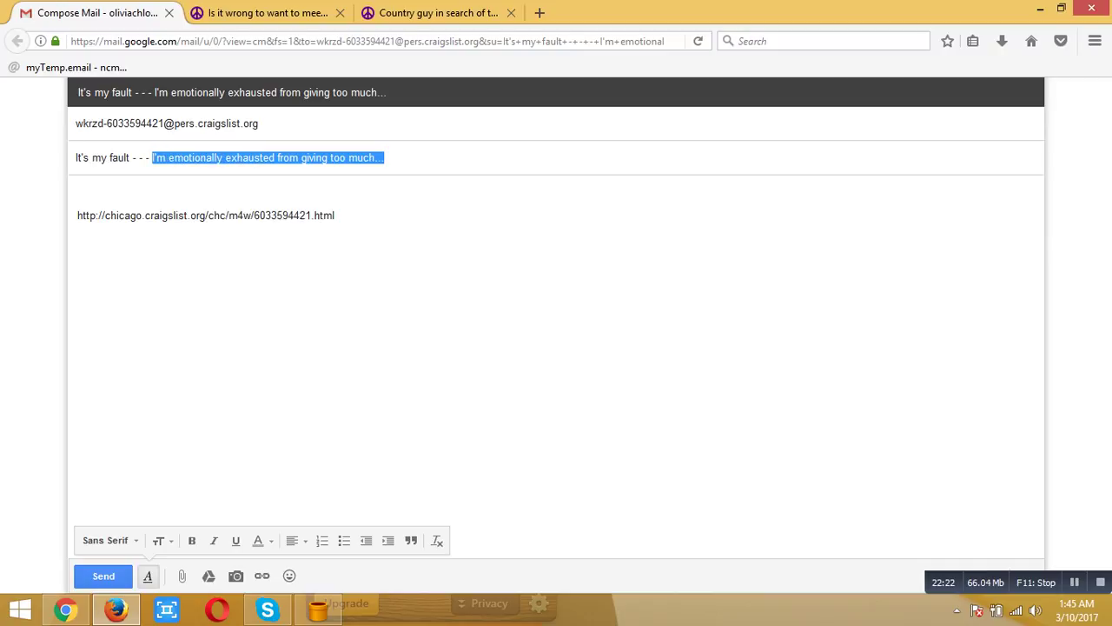
pyautogui.press('BackSpace')
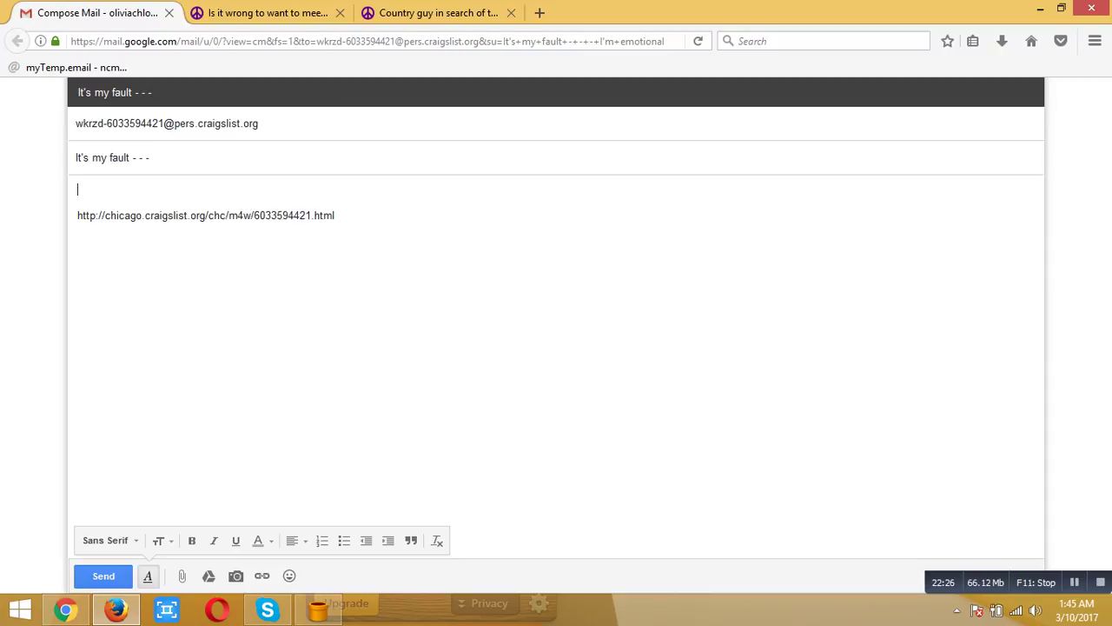
# Replace the whole message body, including the post link, with the copied subject text and send the e-mail
pyautogui.hotkey('ctrl', 'a')
pyautogui.hotkey('ctrl', 'v')
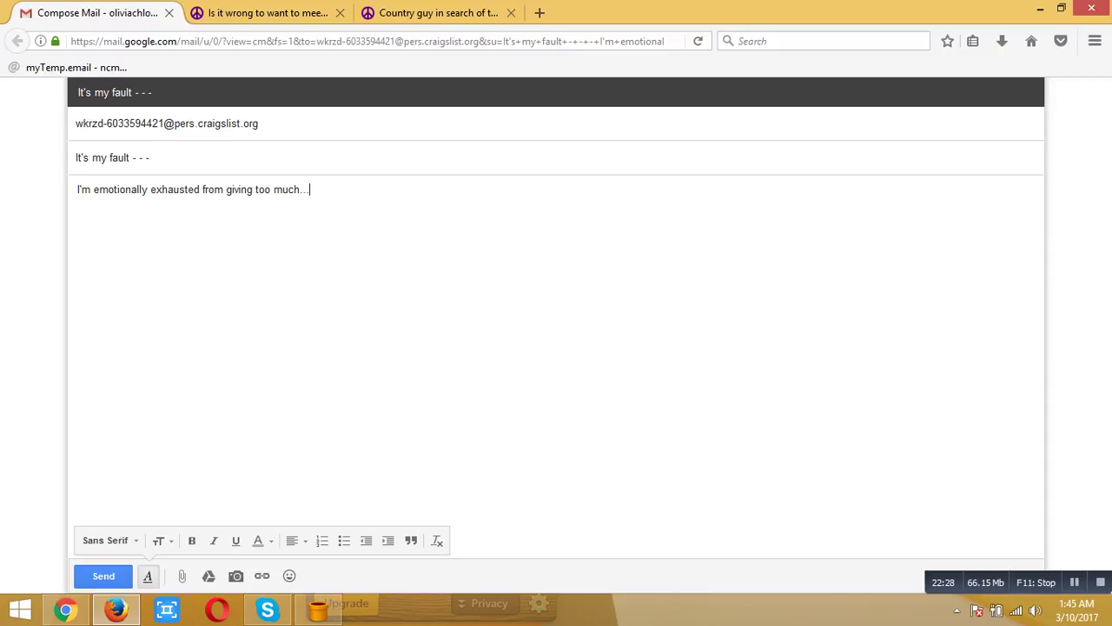
pyautogui.hotkey('ctrl', 'Return')
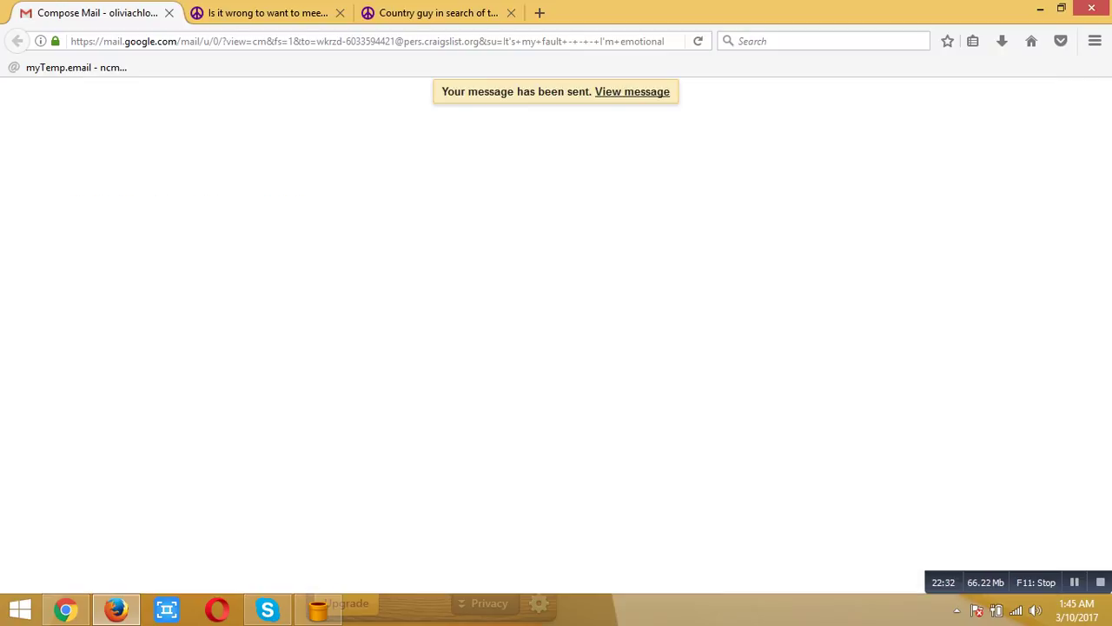
# Close the sent message page and the two remaining craigslist posts, keeping only a blank new tab open
pyautogui.hotkey('ctrl', 'w')
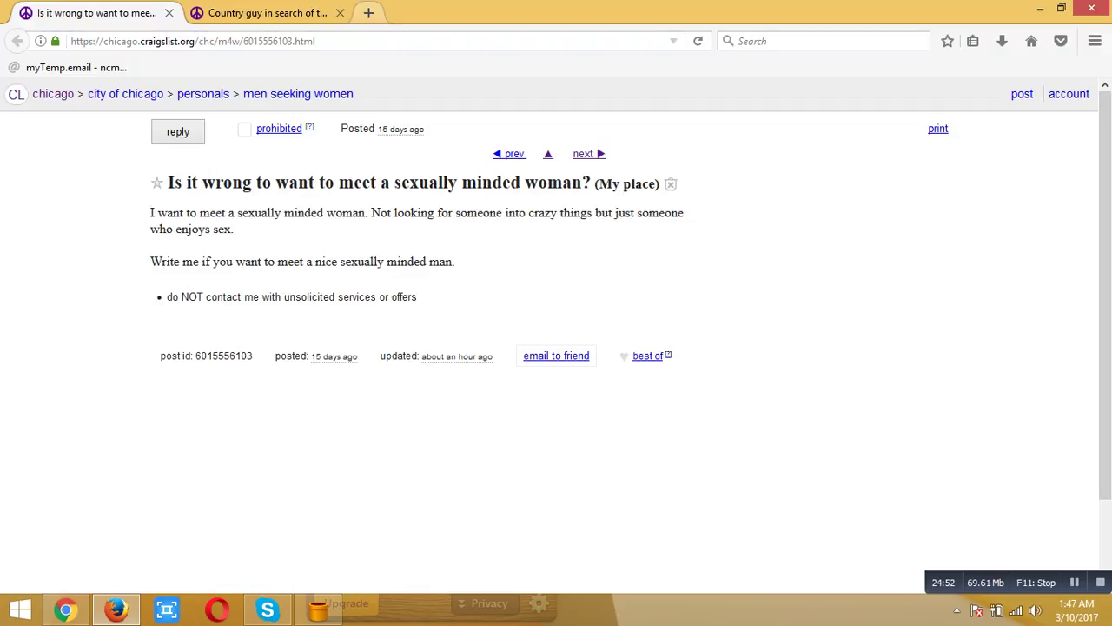
pyautogui.hotkey('ctrl', 't')
pyautogui.click(340, 12)
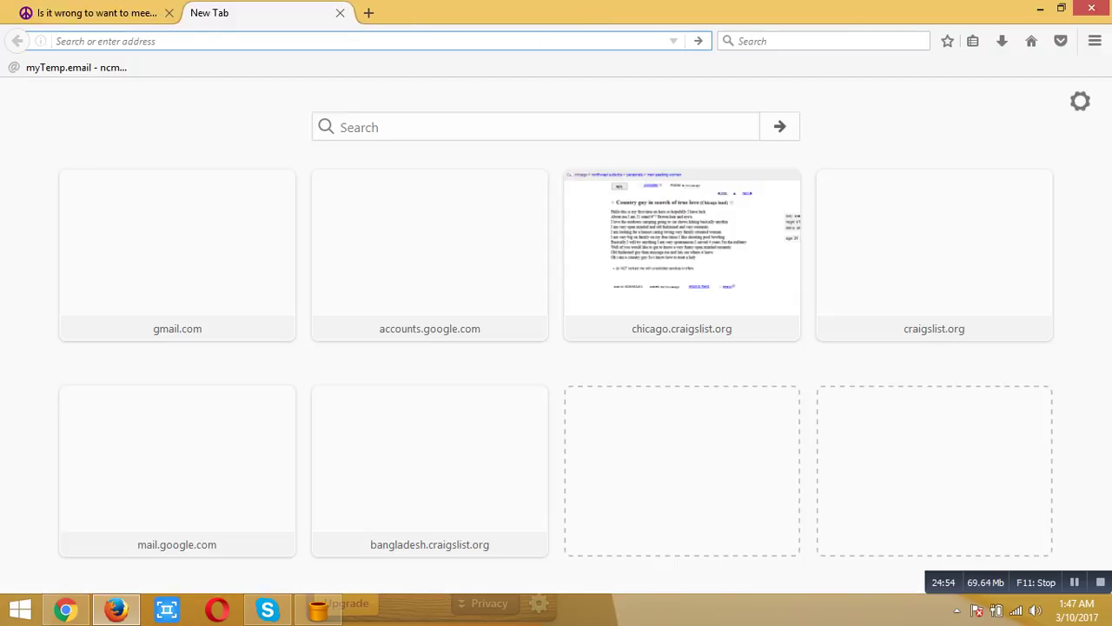
pyautogui.click(169, 12)
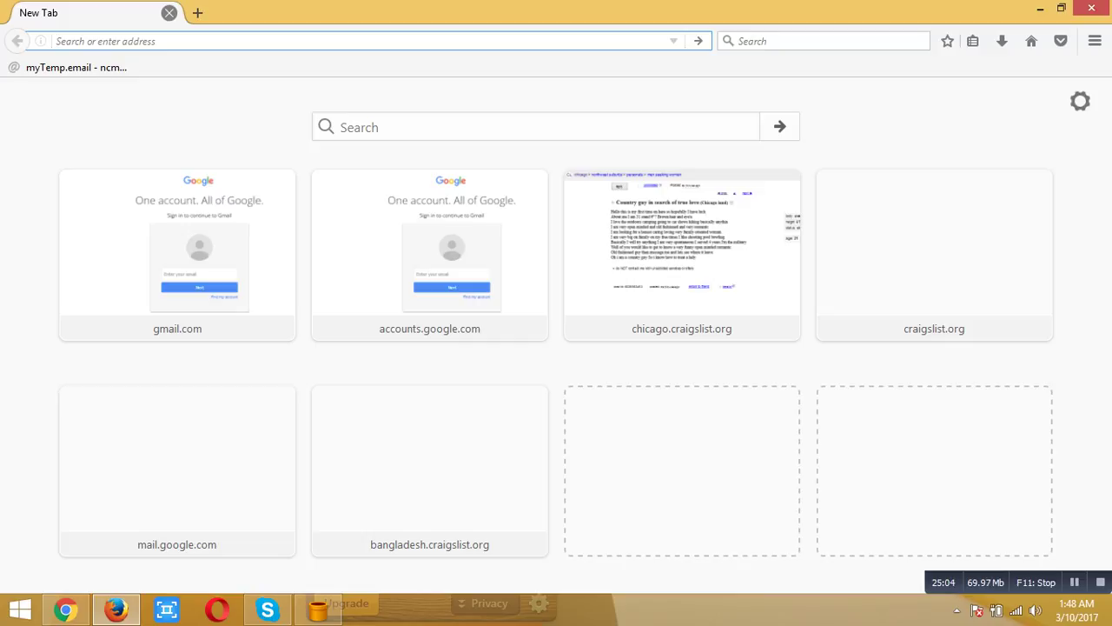
# Clear the entire browsing history for the time range Everything, with all data types included, and close Firefox
pyautogui.hotkey('ctrl', 'shift', 'Delete')
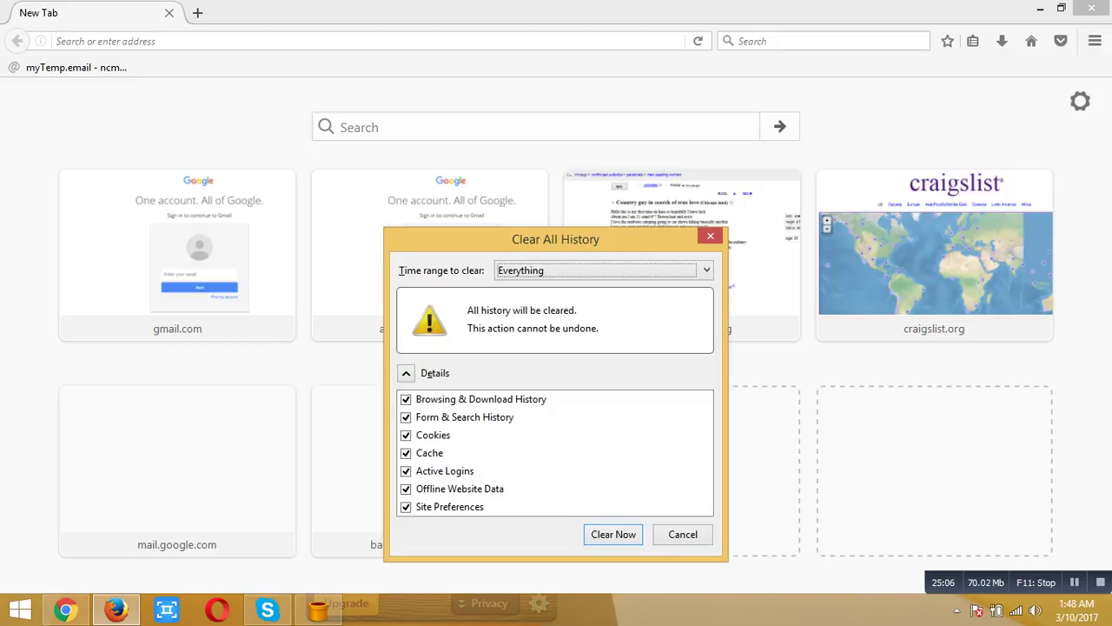
pyautogui.click(614, 534)
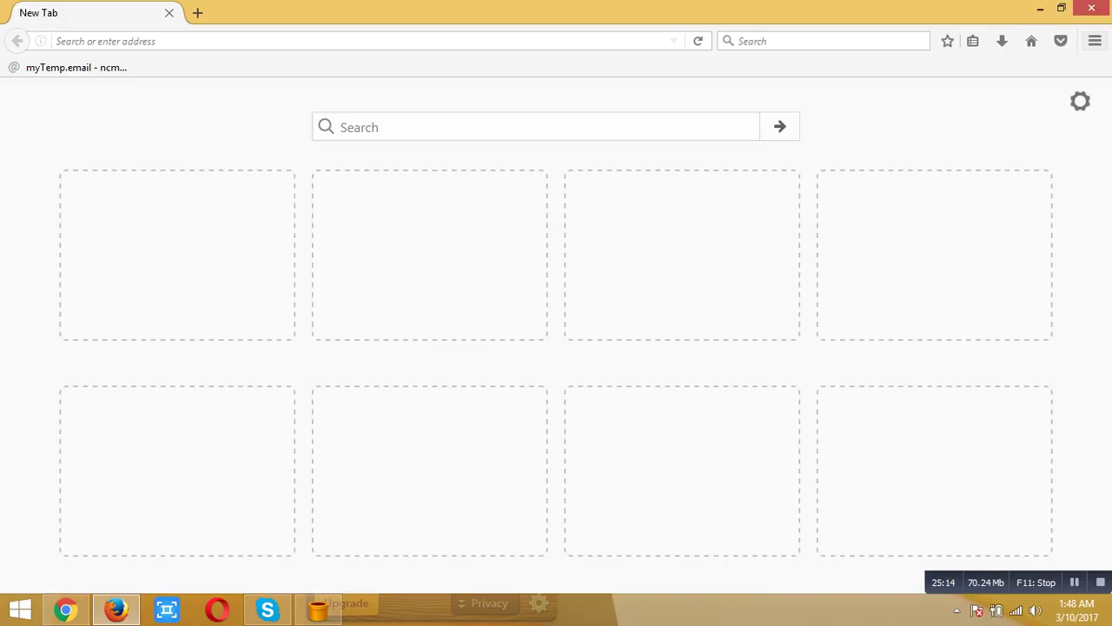
pyautogui.click(1092, 8)
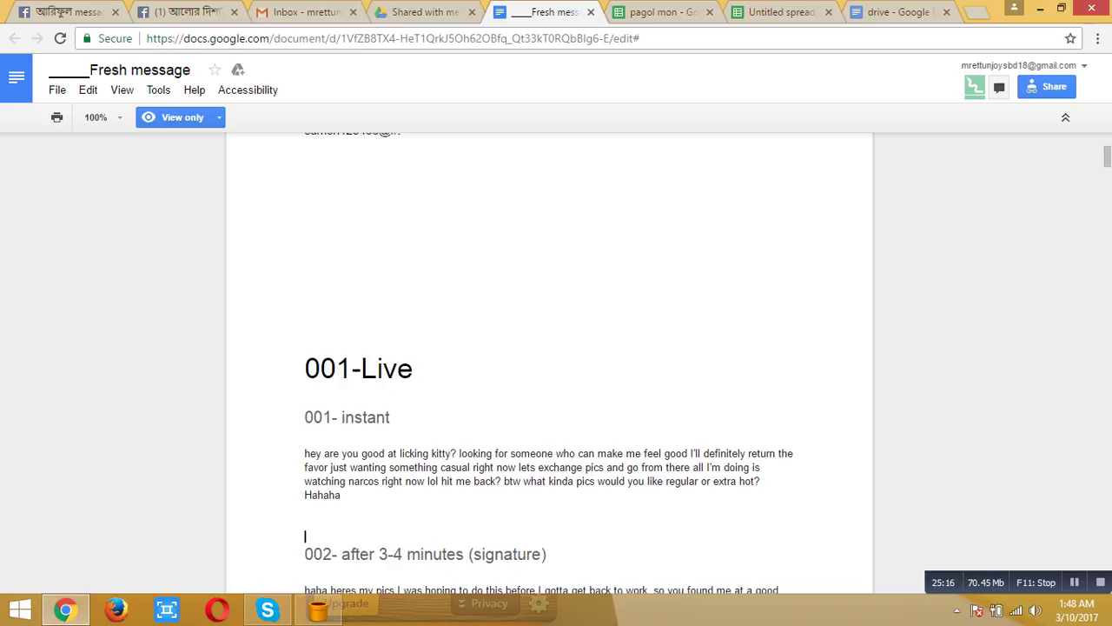